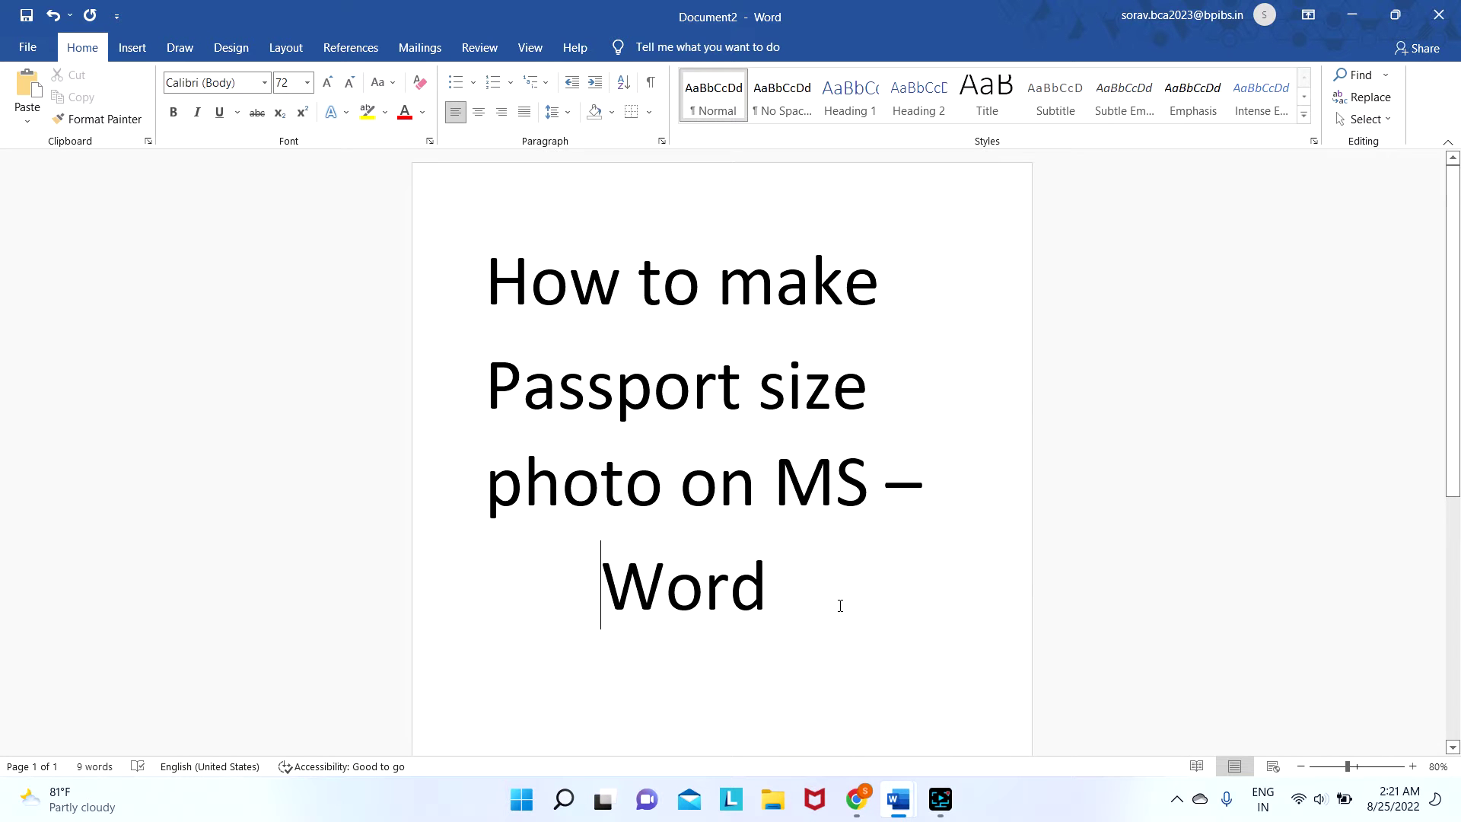
- Switch to the empty Document4 window and create a new blank document from there
key(super+d)
mouse_move(900, 798)
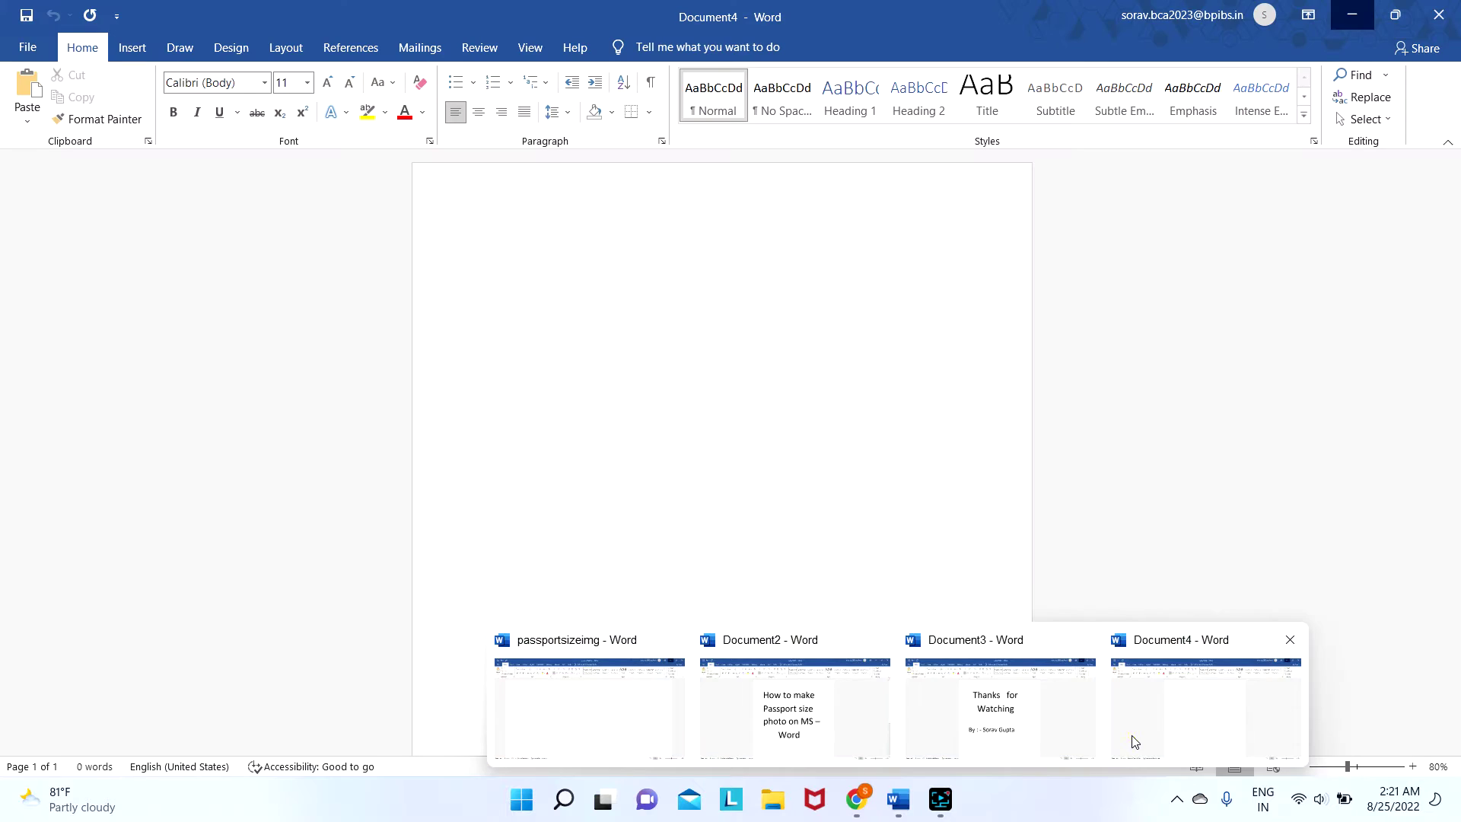
click(1133, 734)
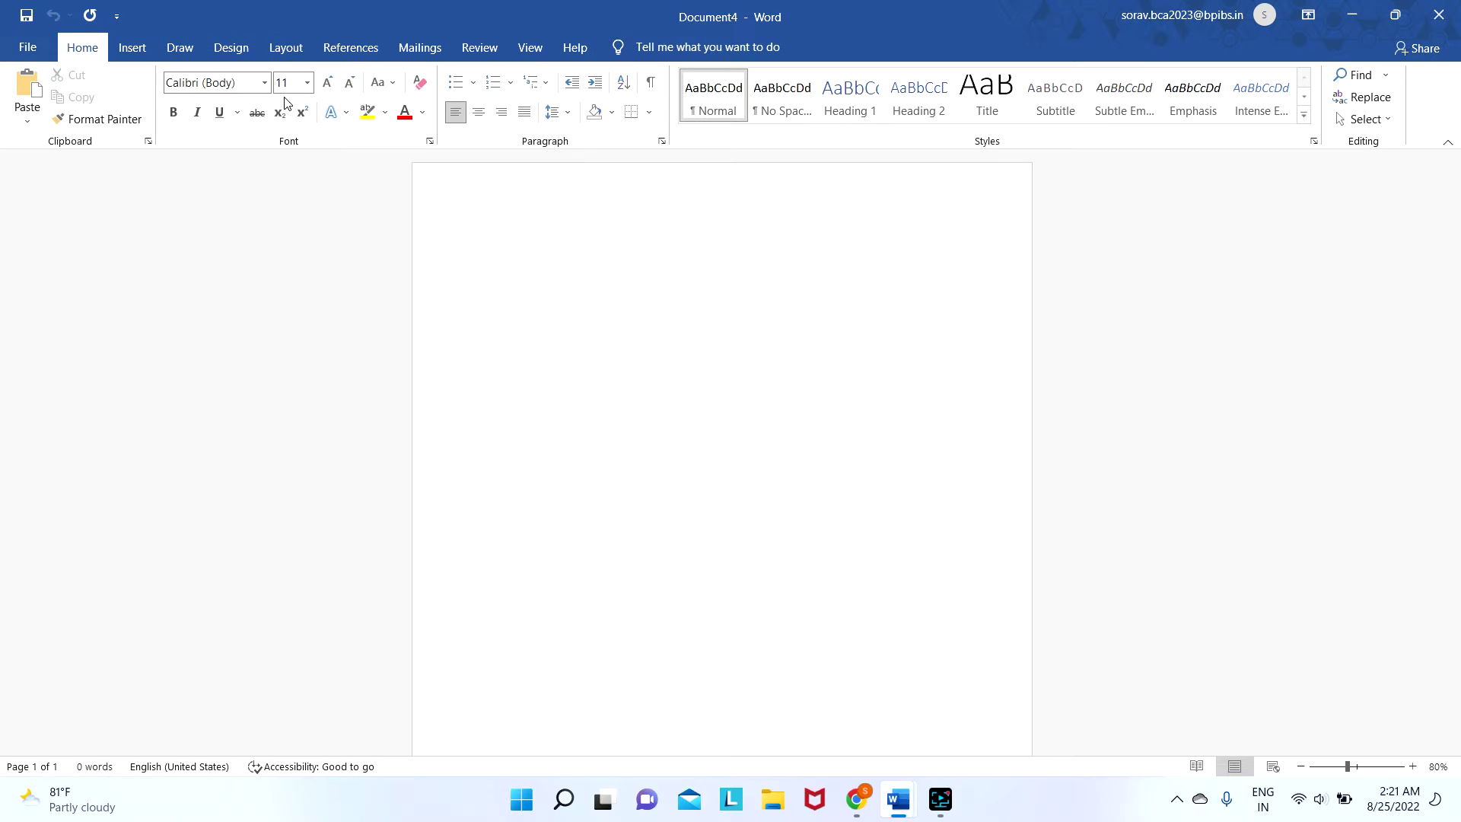
click(120, 52)
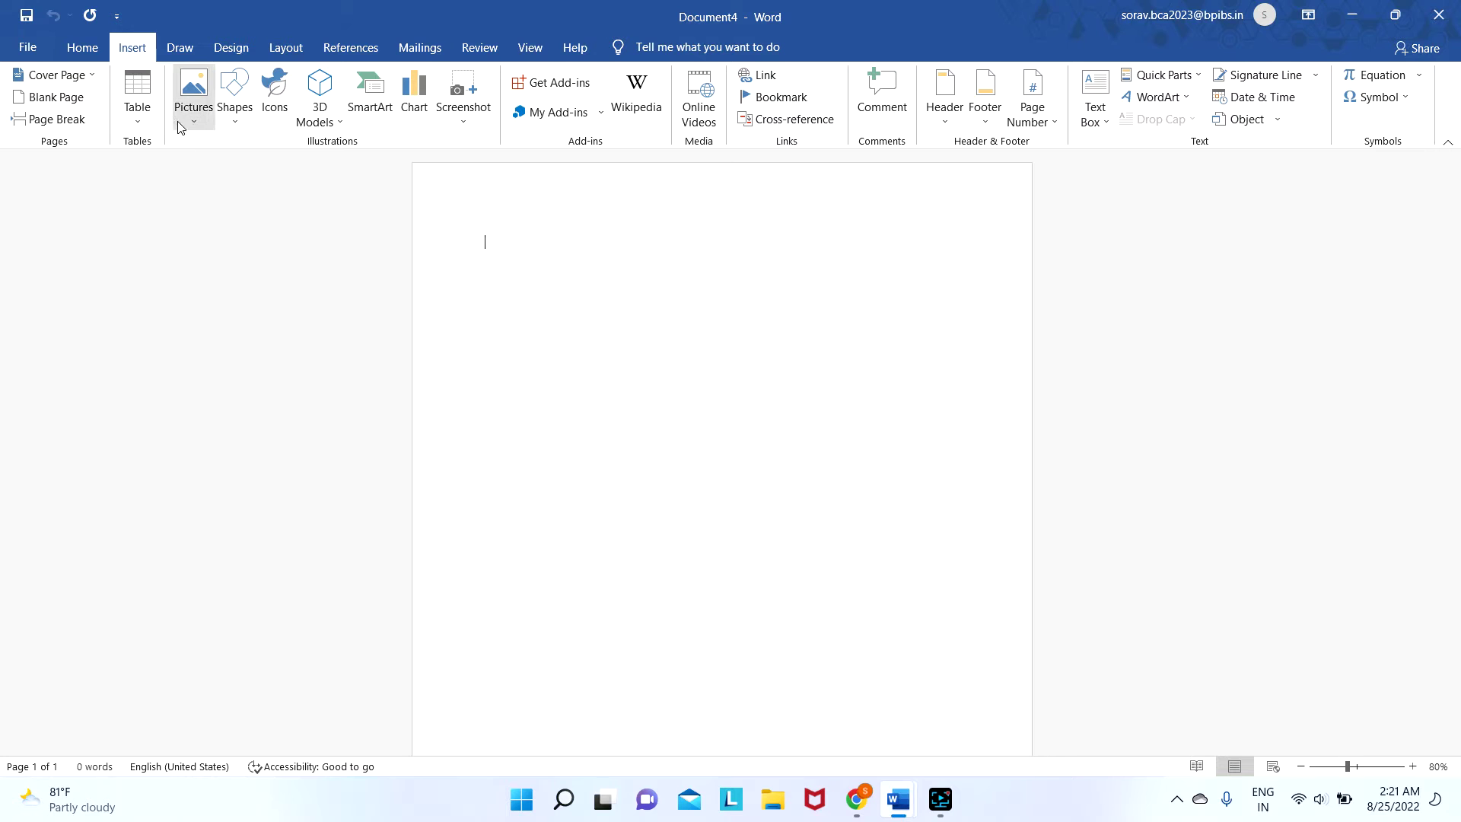
click(84, 50)
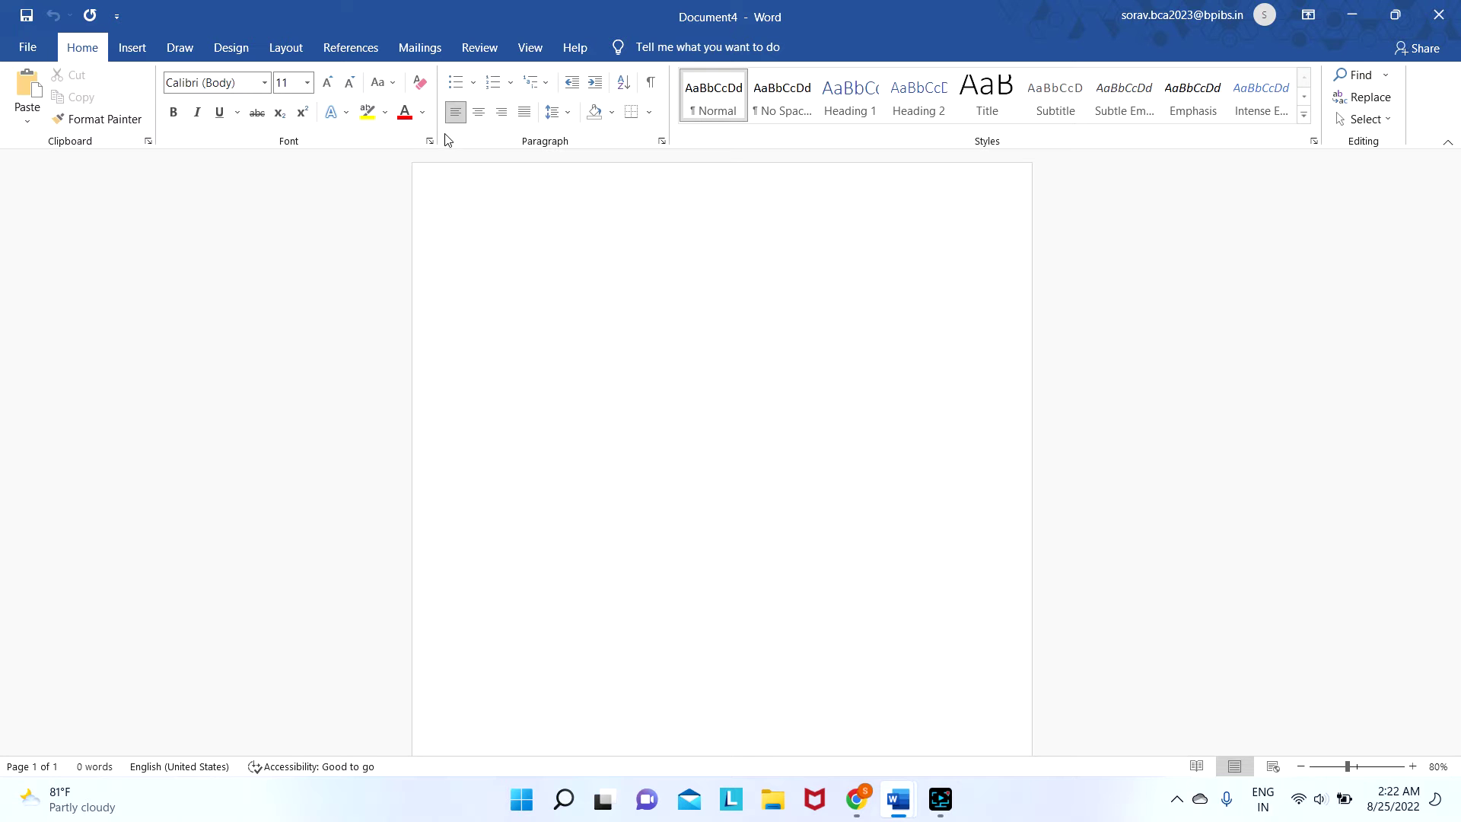
click(28, 45)
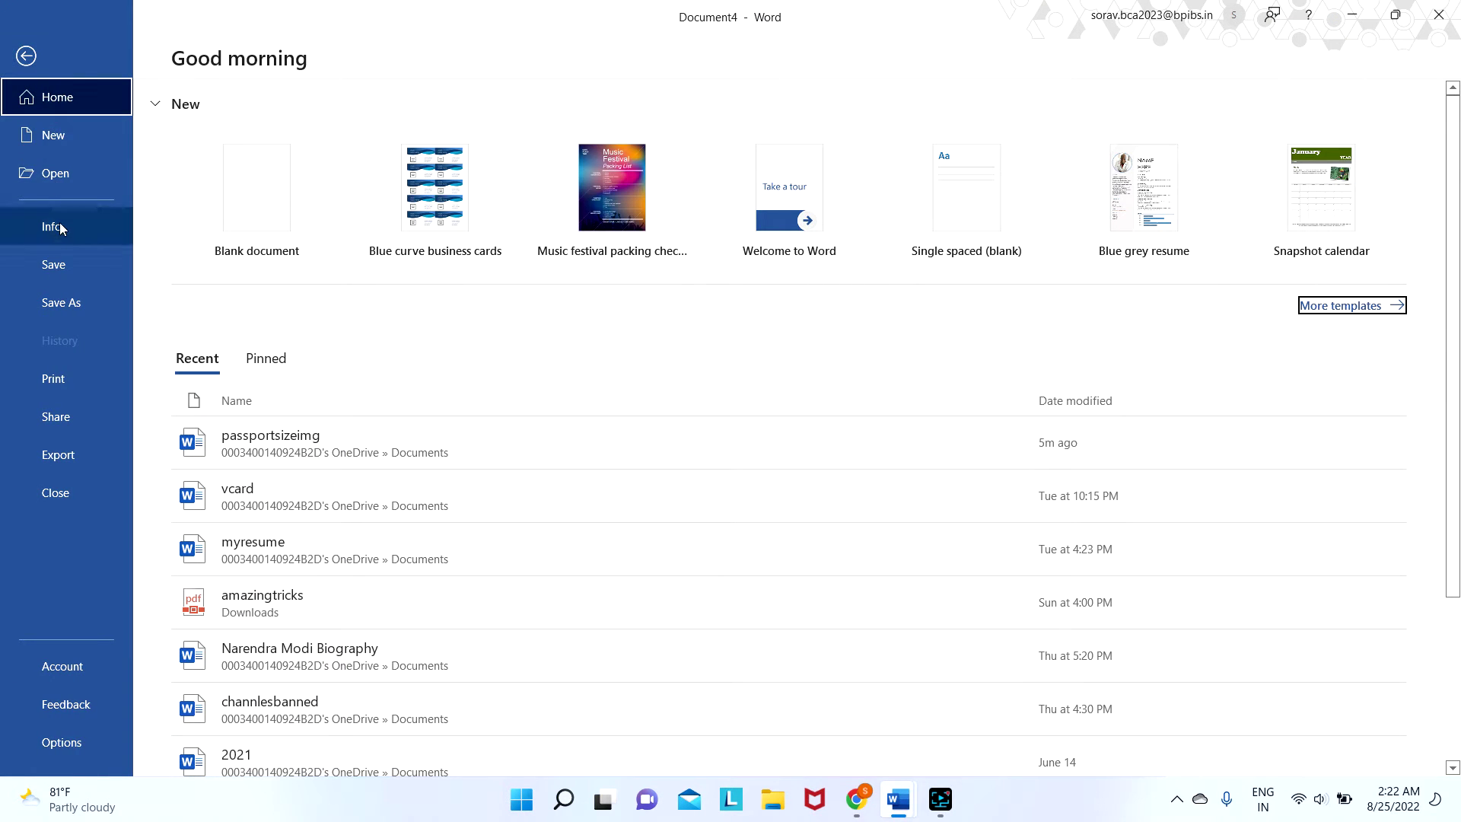
click(266, 148)
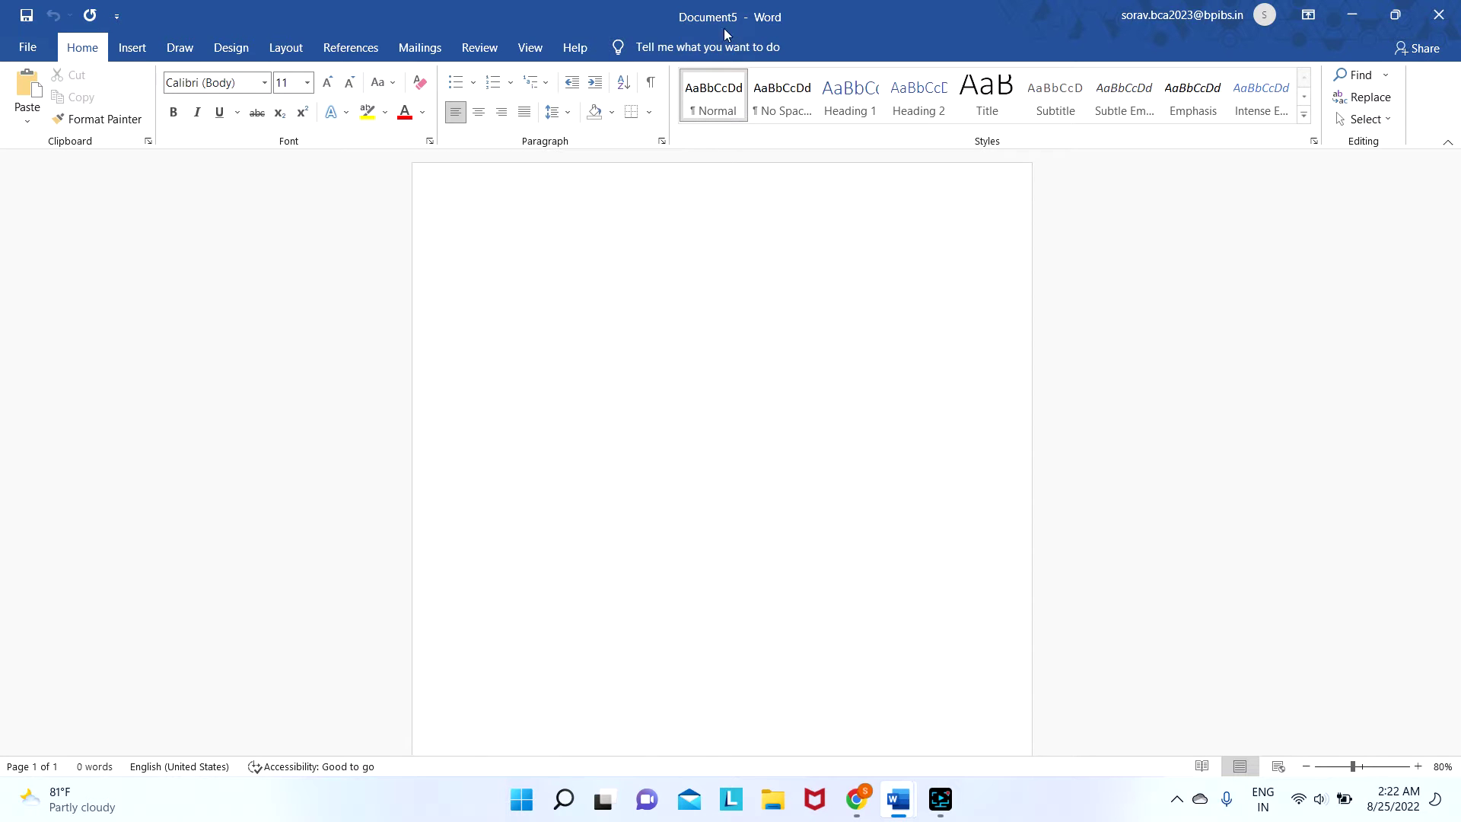
- Set the new document's page orientation to Landscape
click(298, 50)
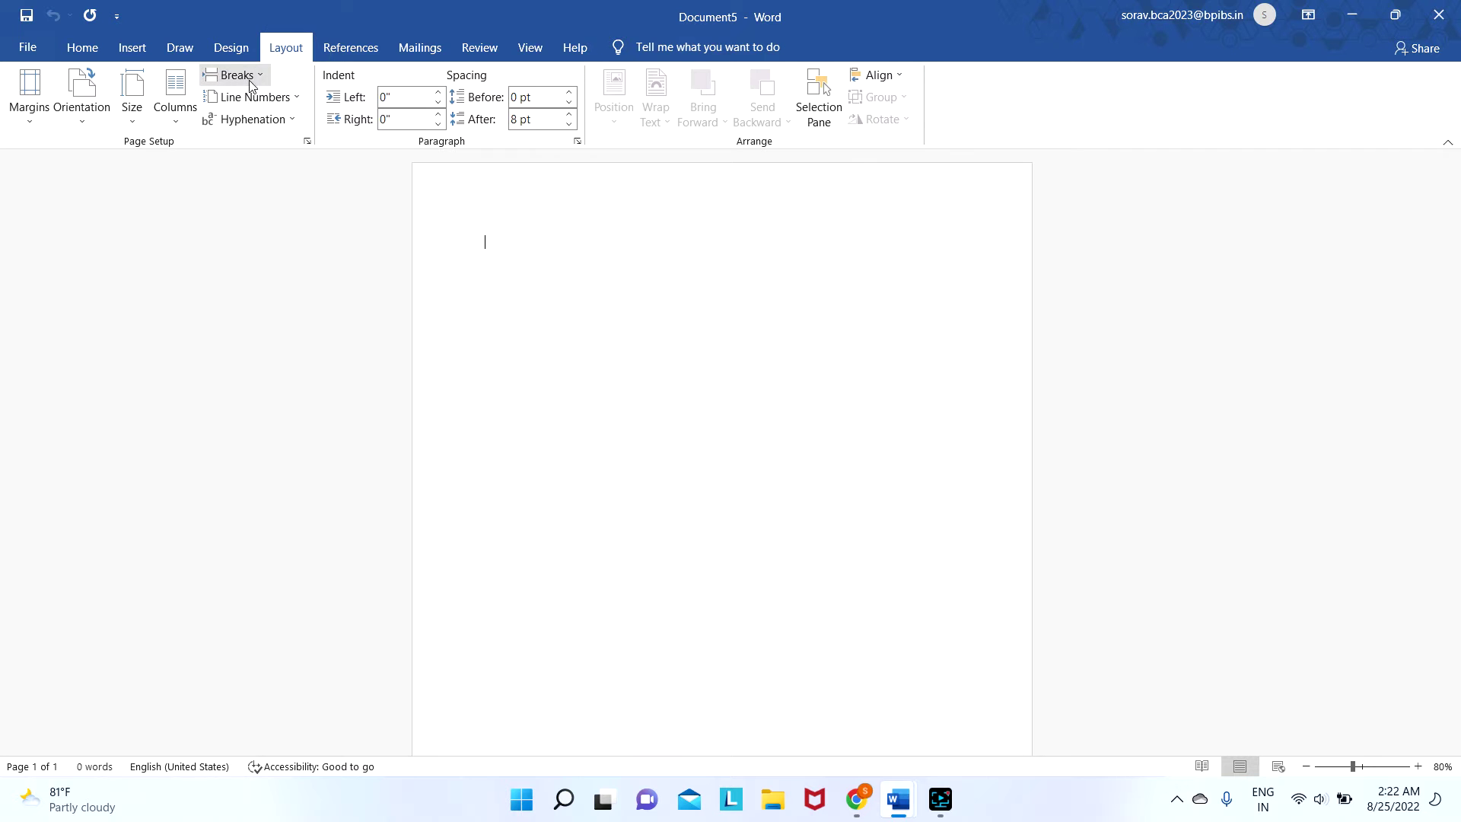
click(90, 113)
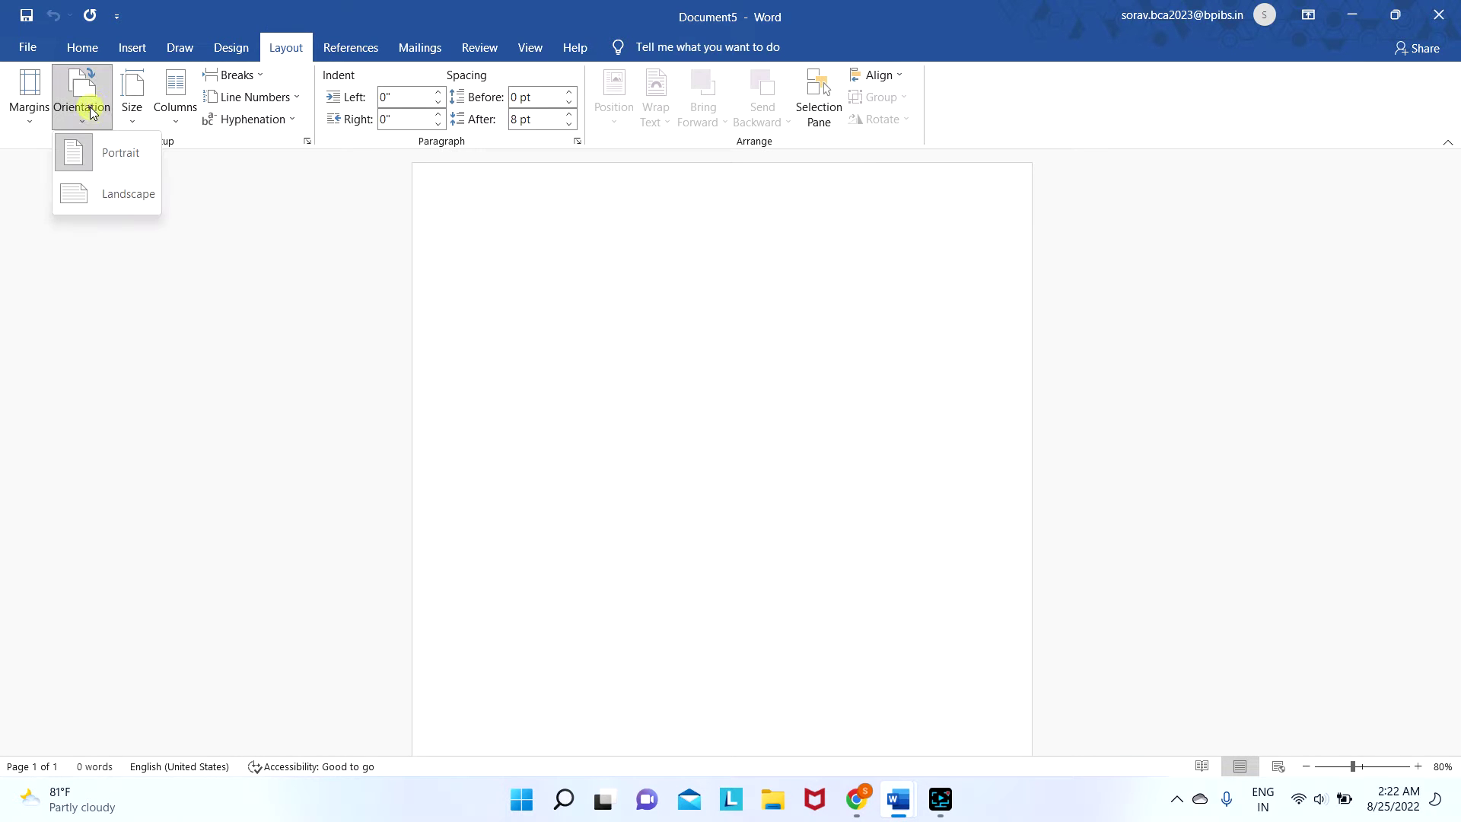
click(120, 195)
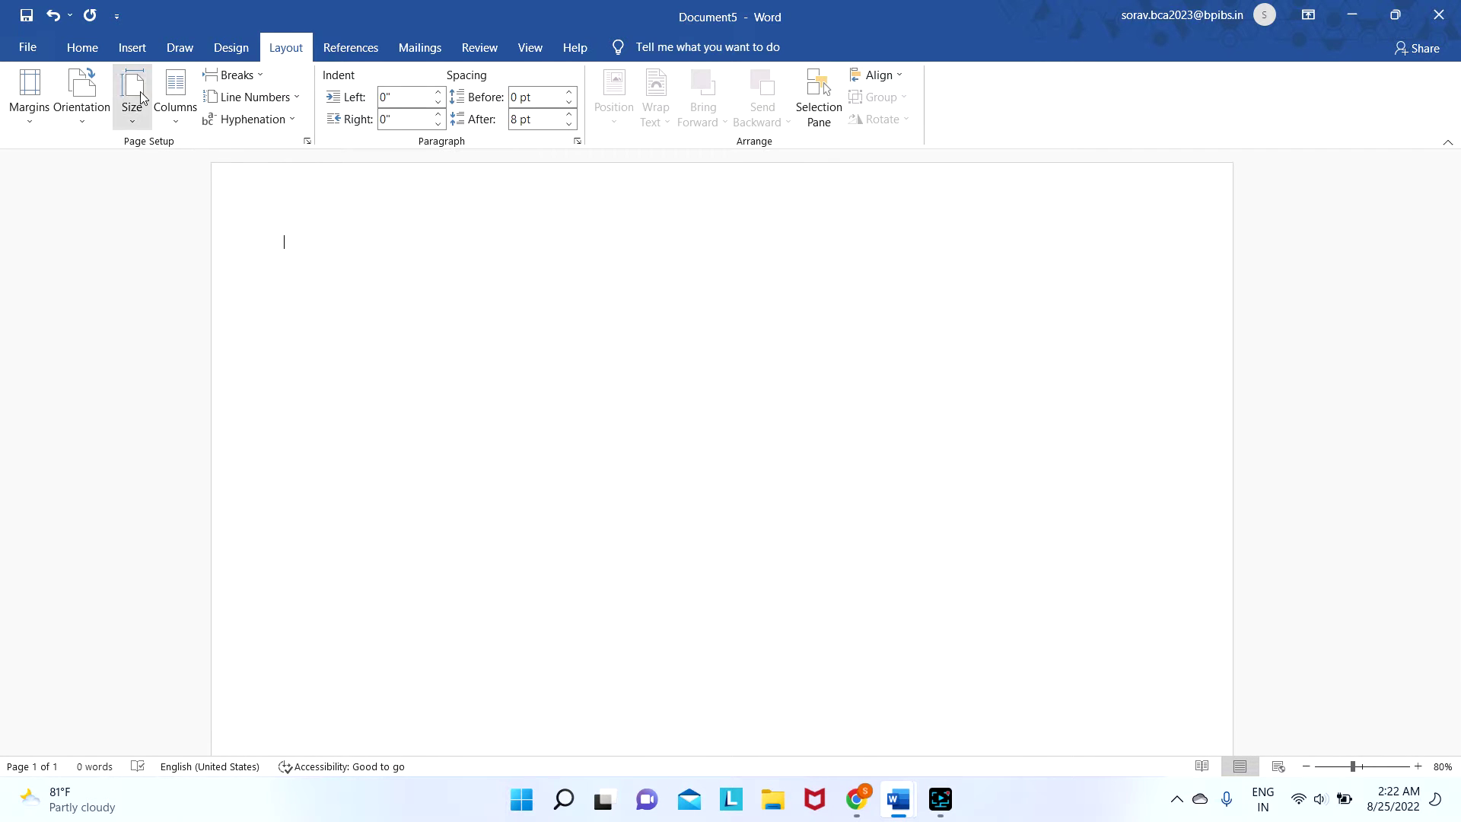
click(131, 50)
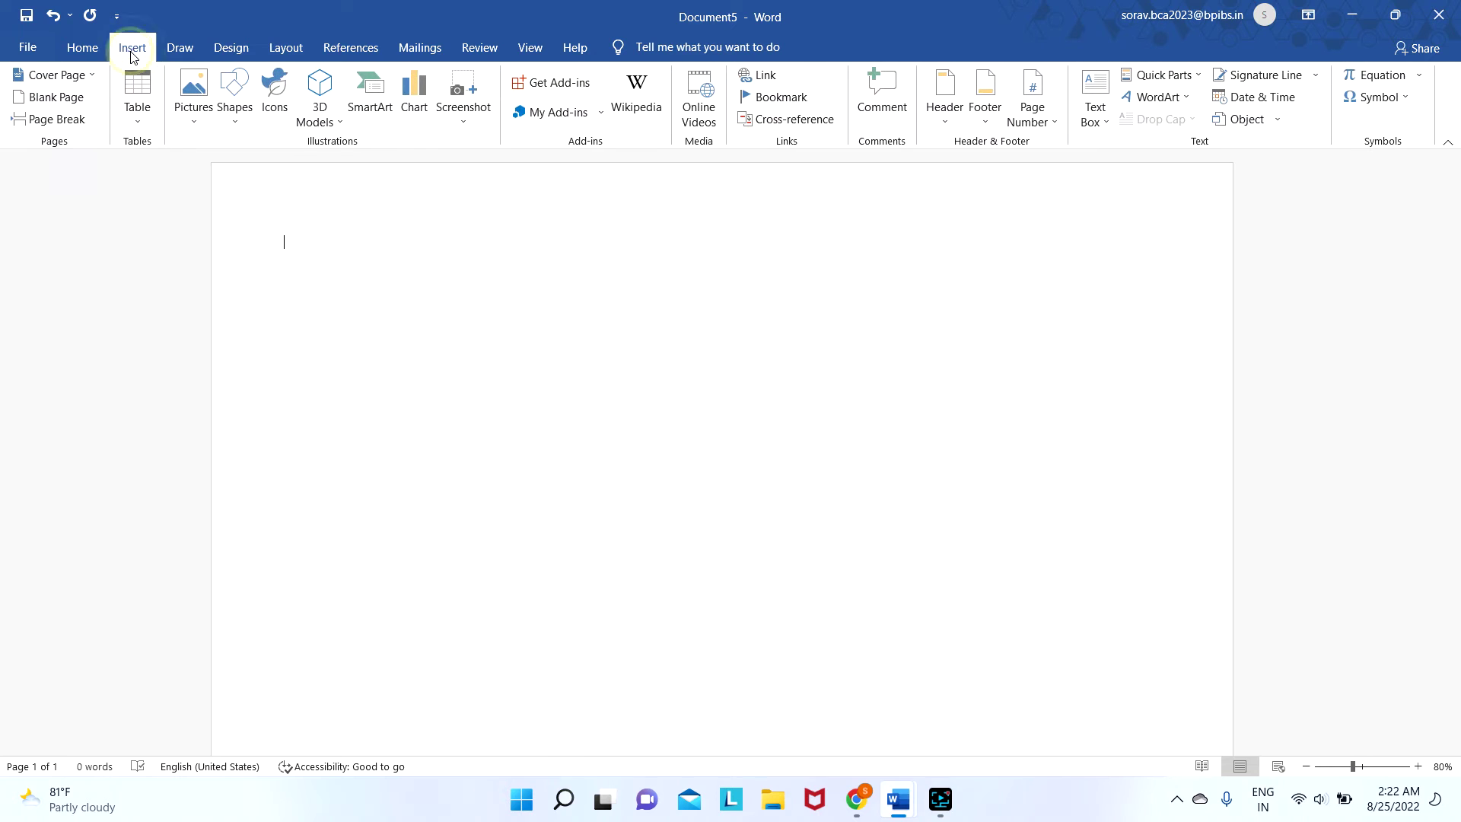
click(200, 128)
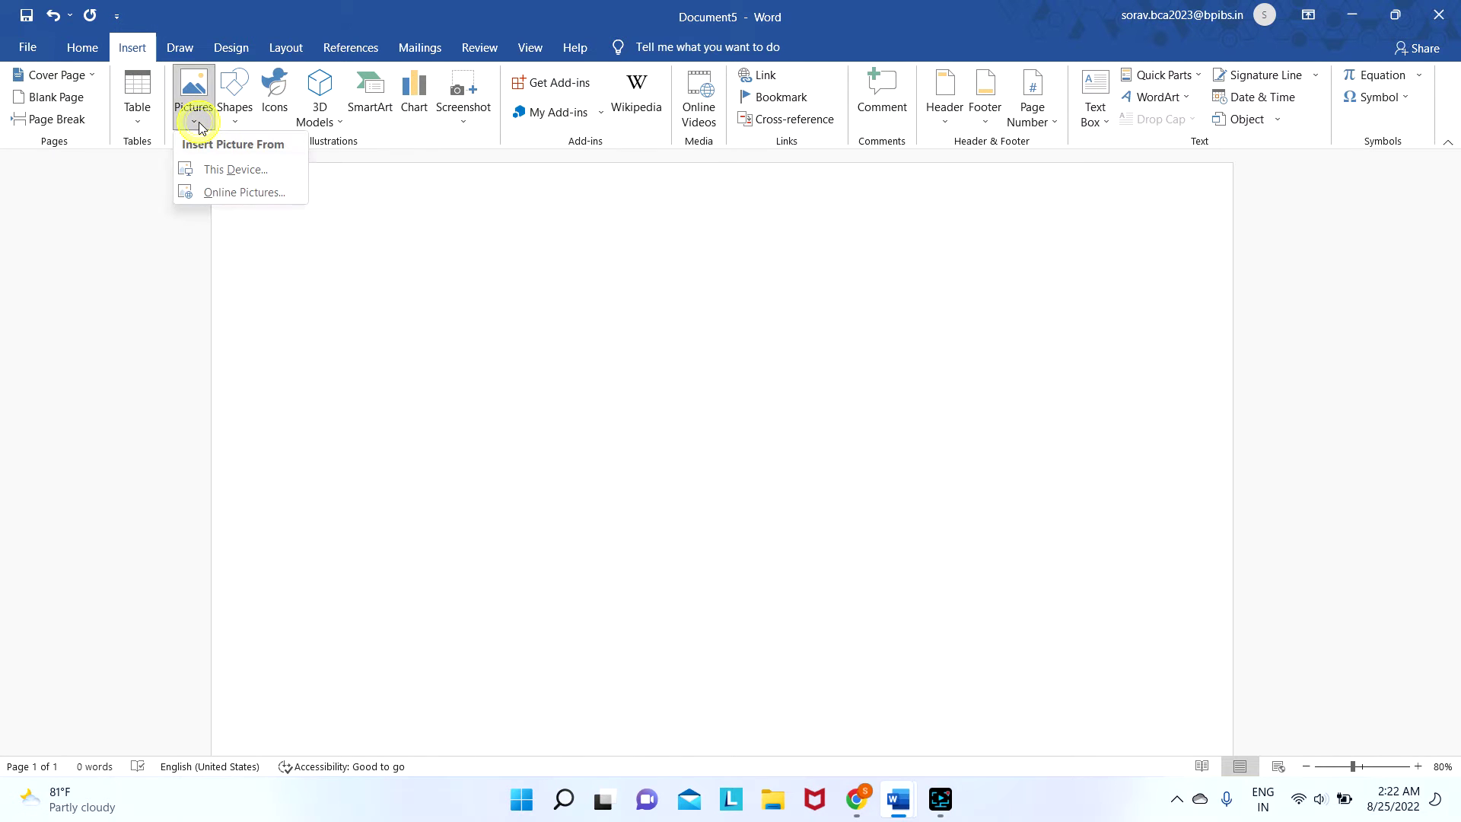
click(217, 171)
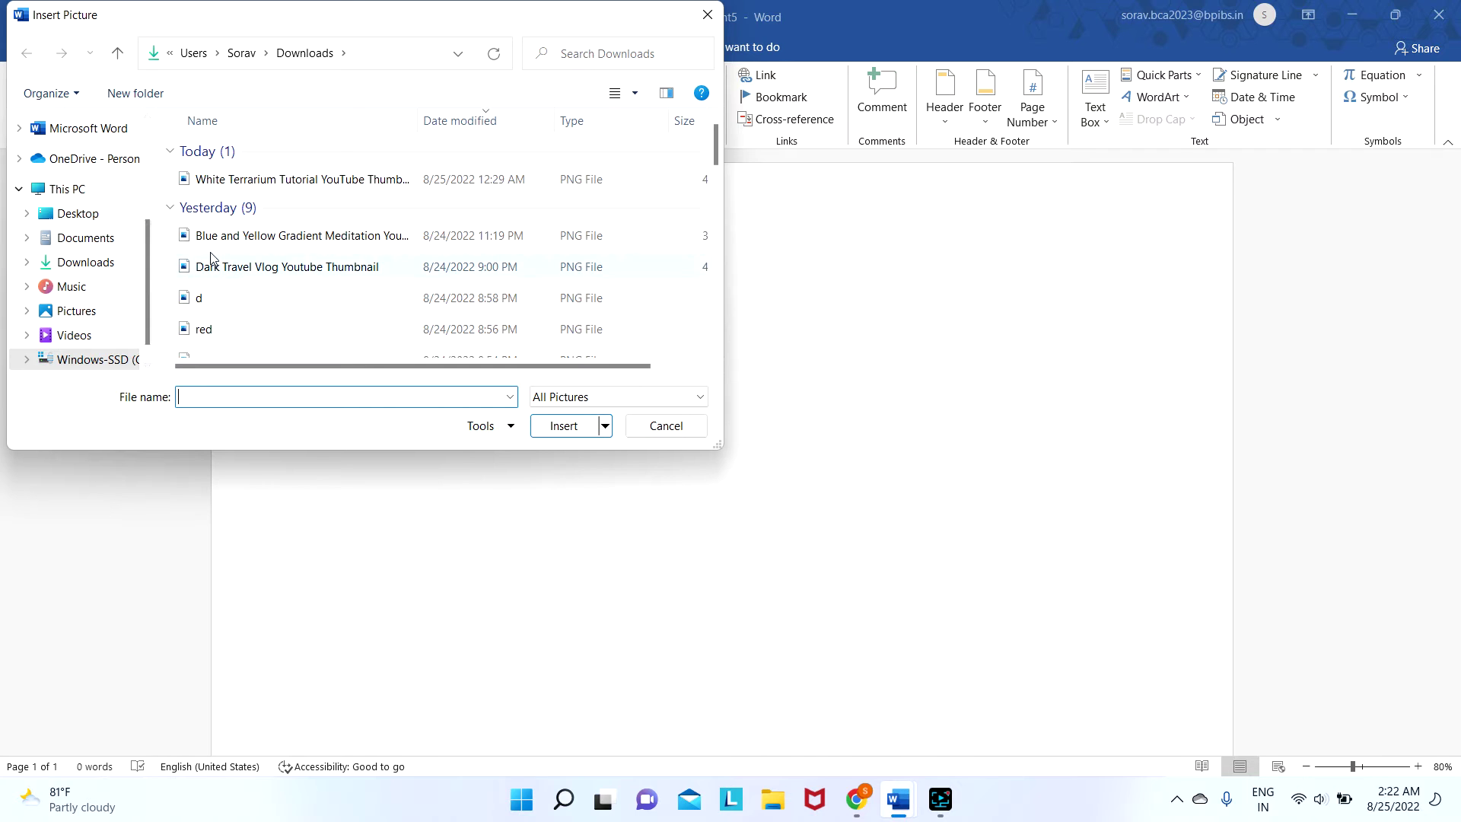
click(100, 263)
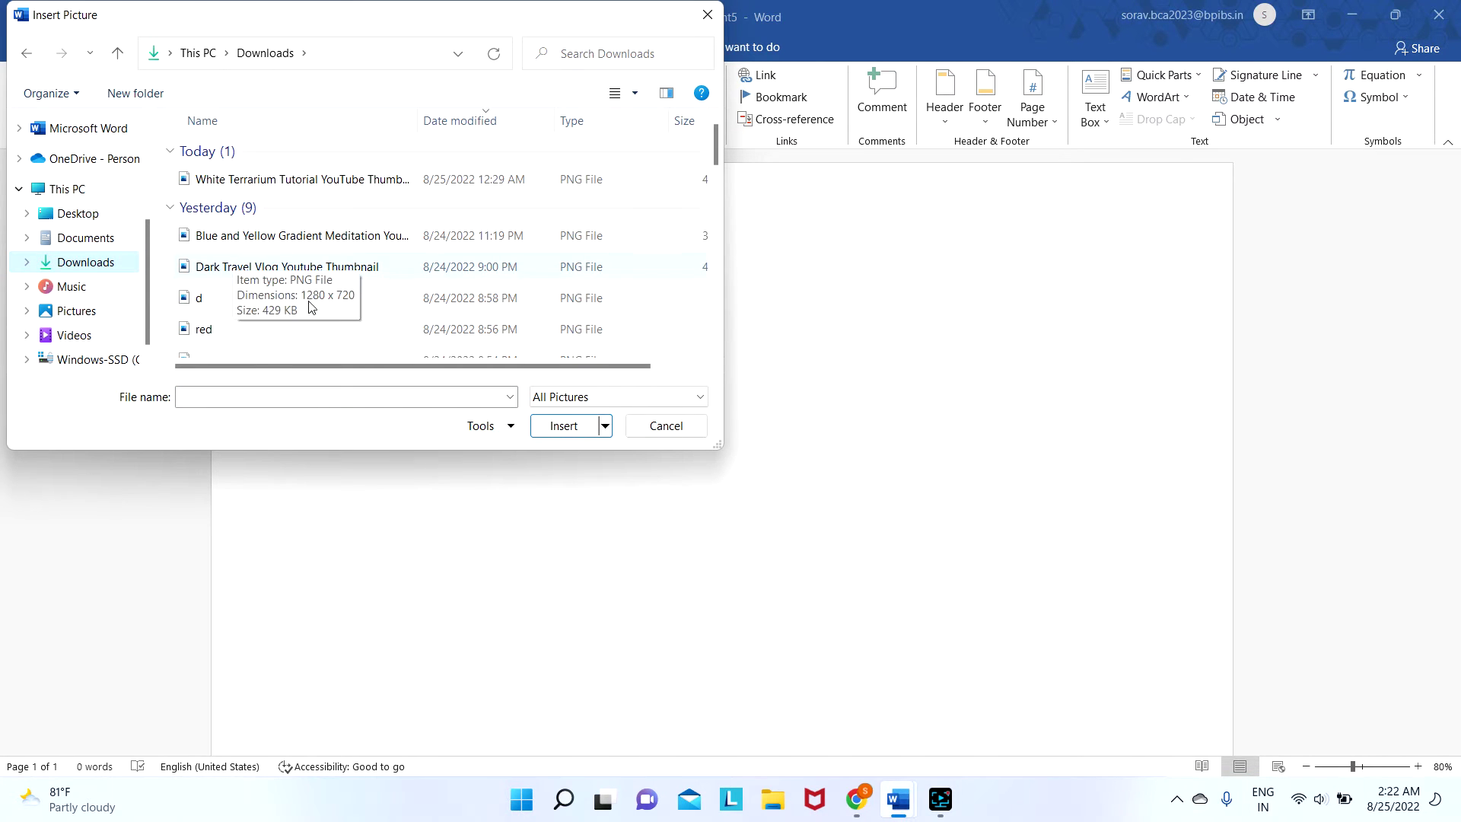
scroll(310, 305, down, 2)
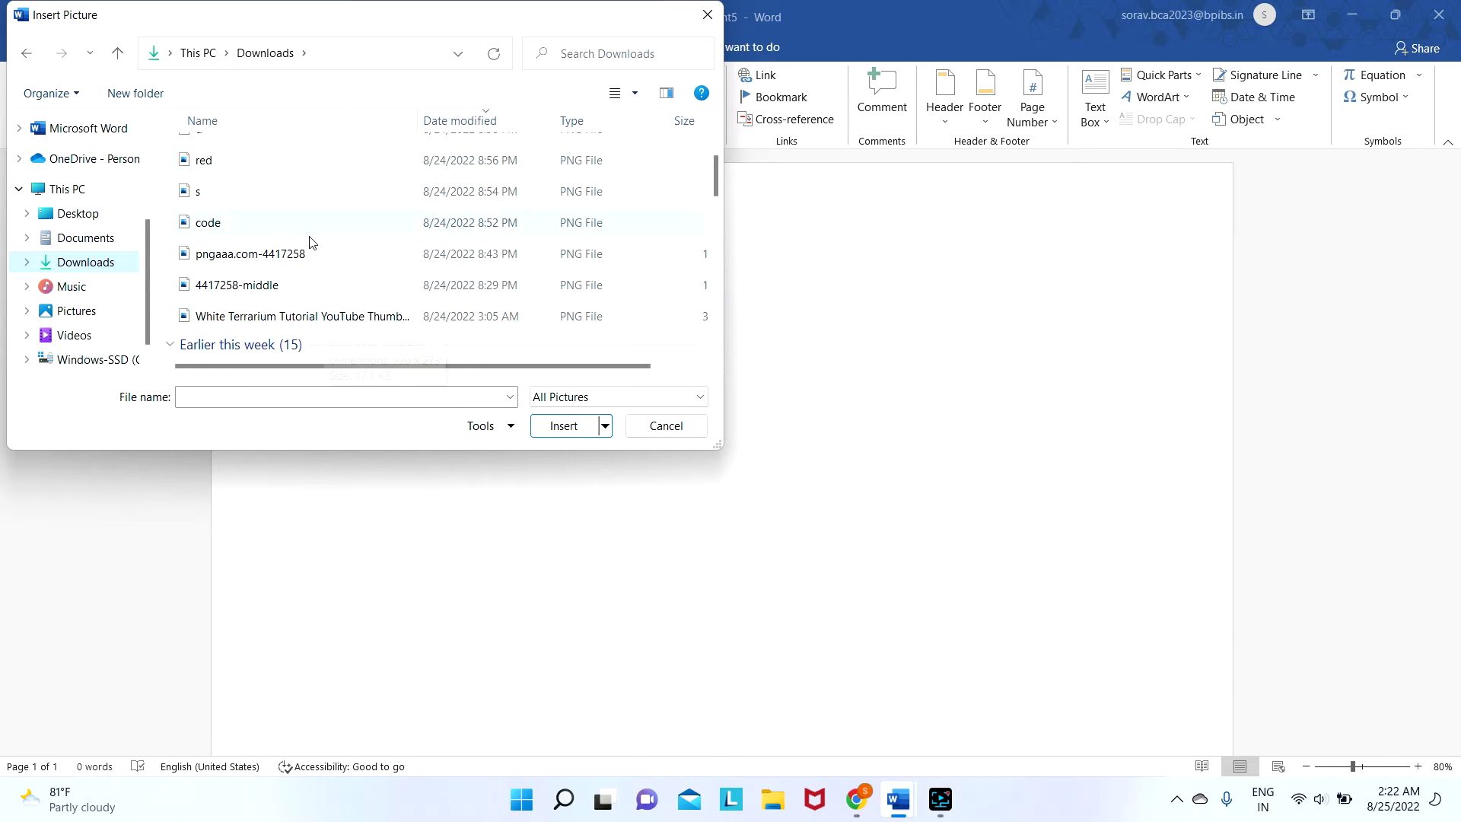
scroll(312, 247, down, 2)
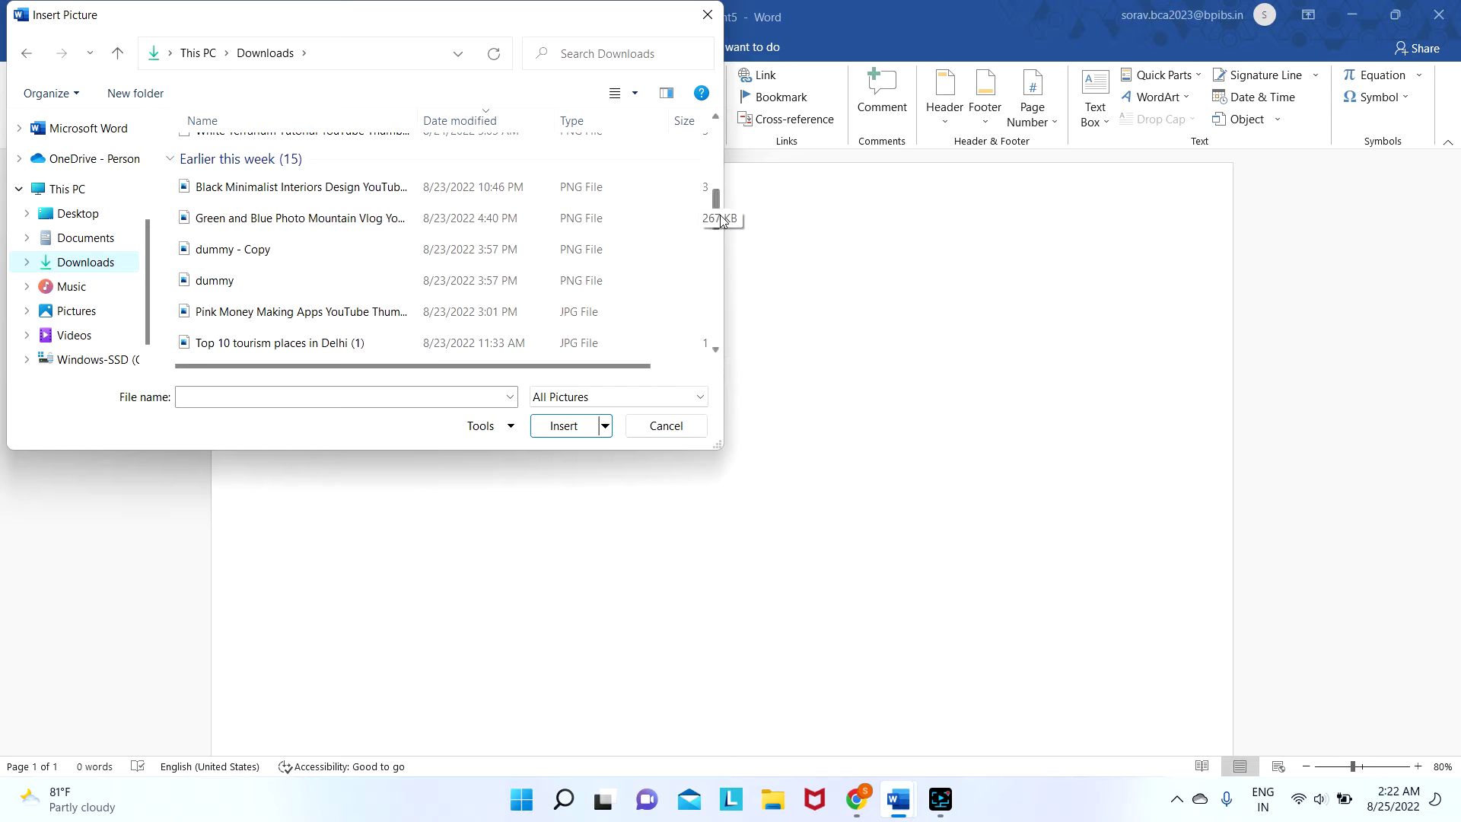
drag(713, 216, 729, 245)
click(357, 283)
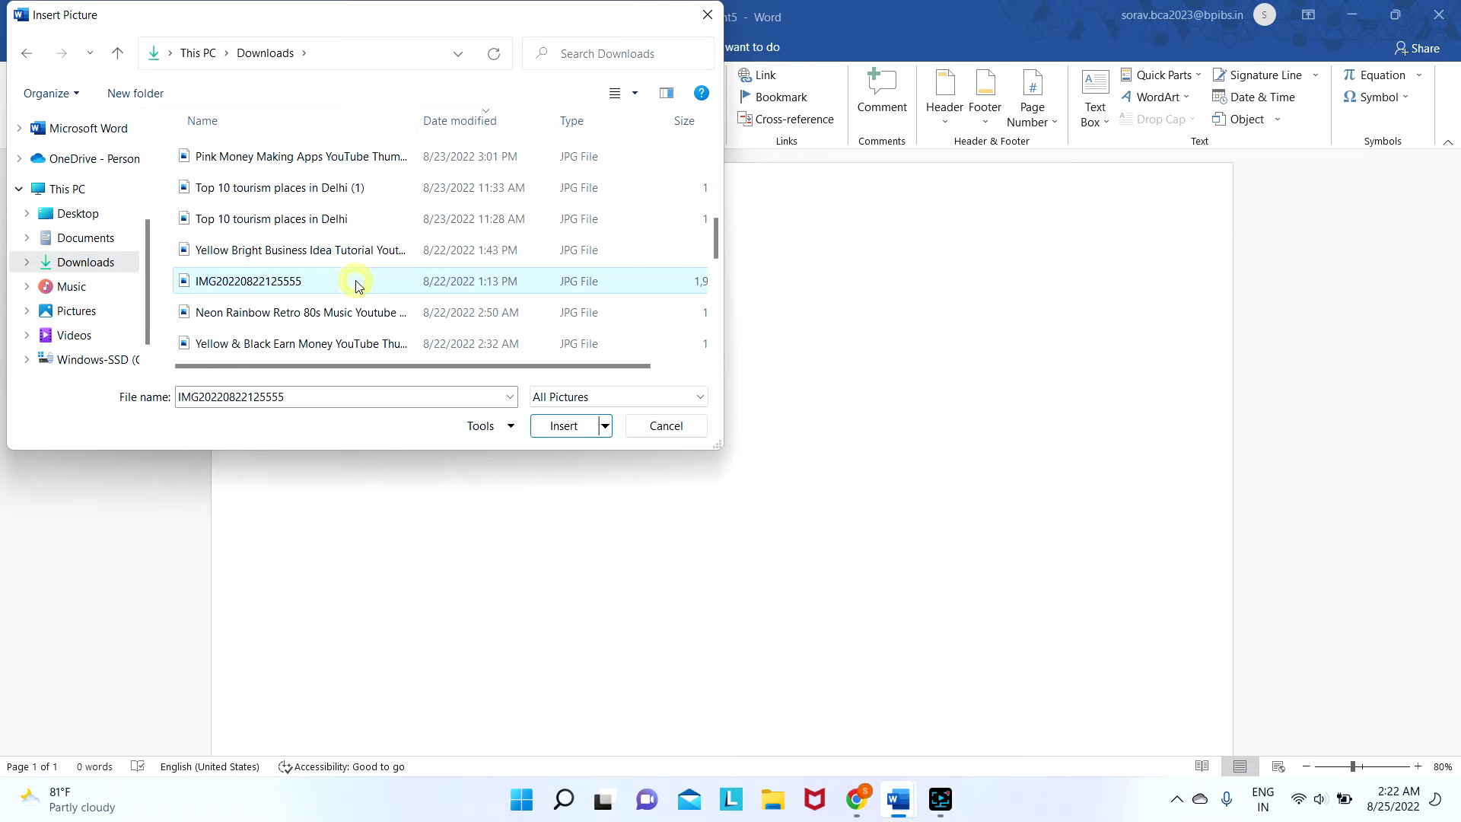
click(565, 431)
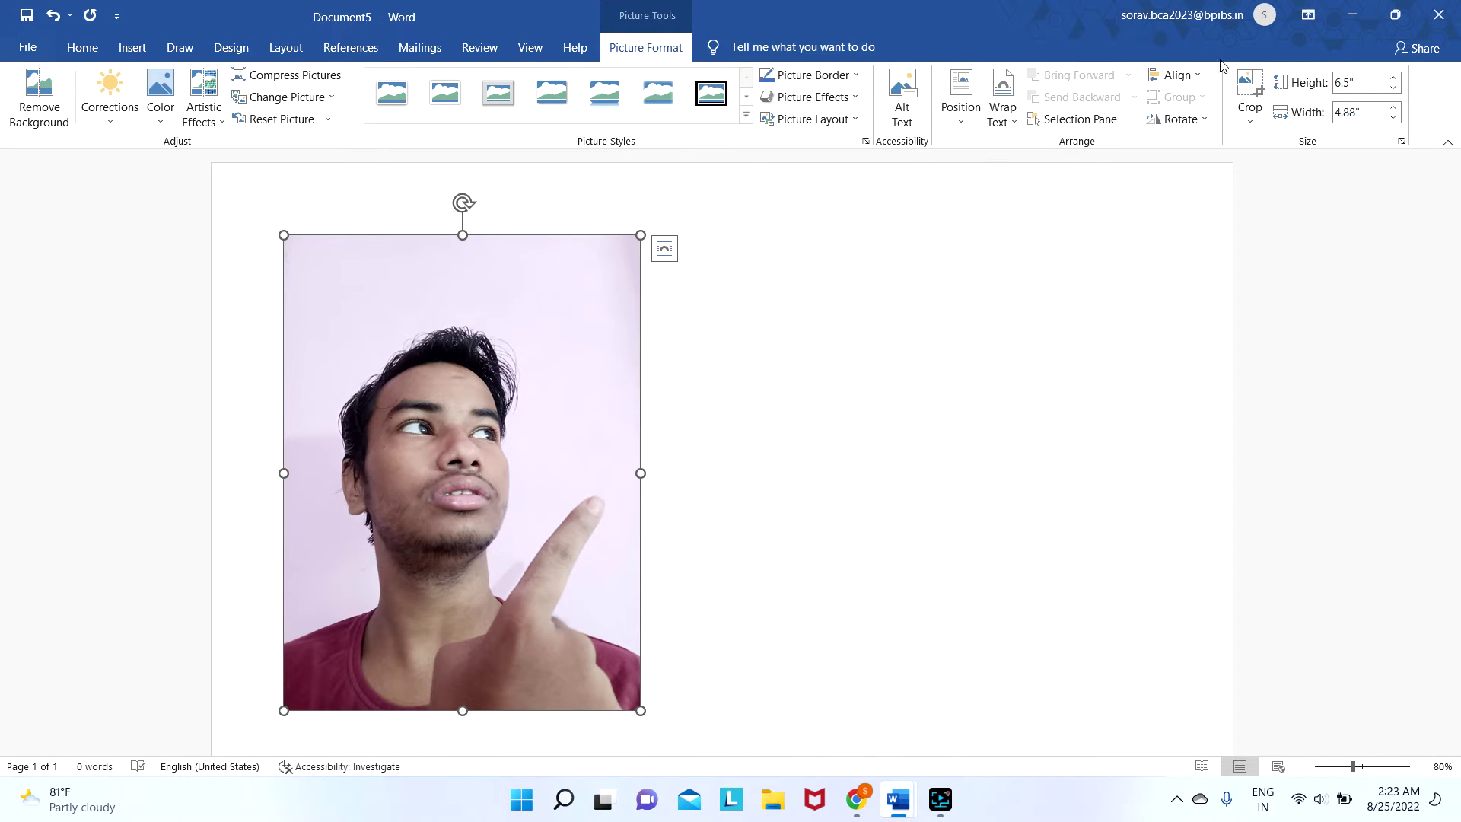
- Crop the empty area above the head off the photo, leaving it about 5.4" high and 4.85" wide
click(1245, 84)
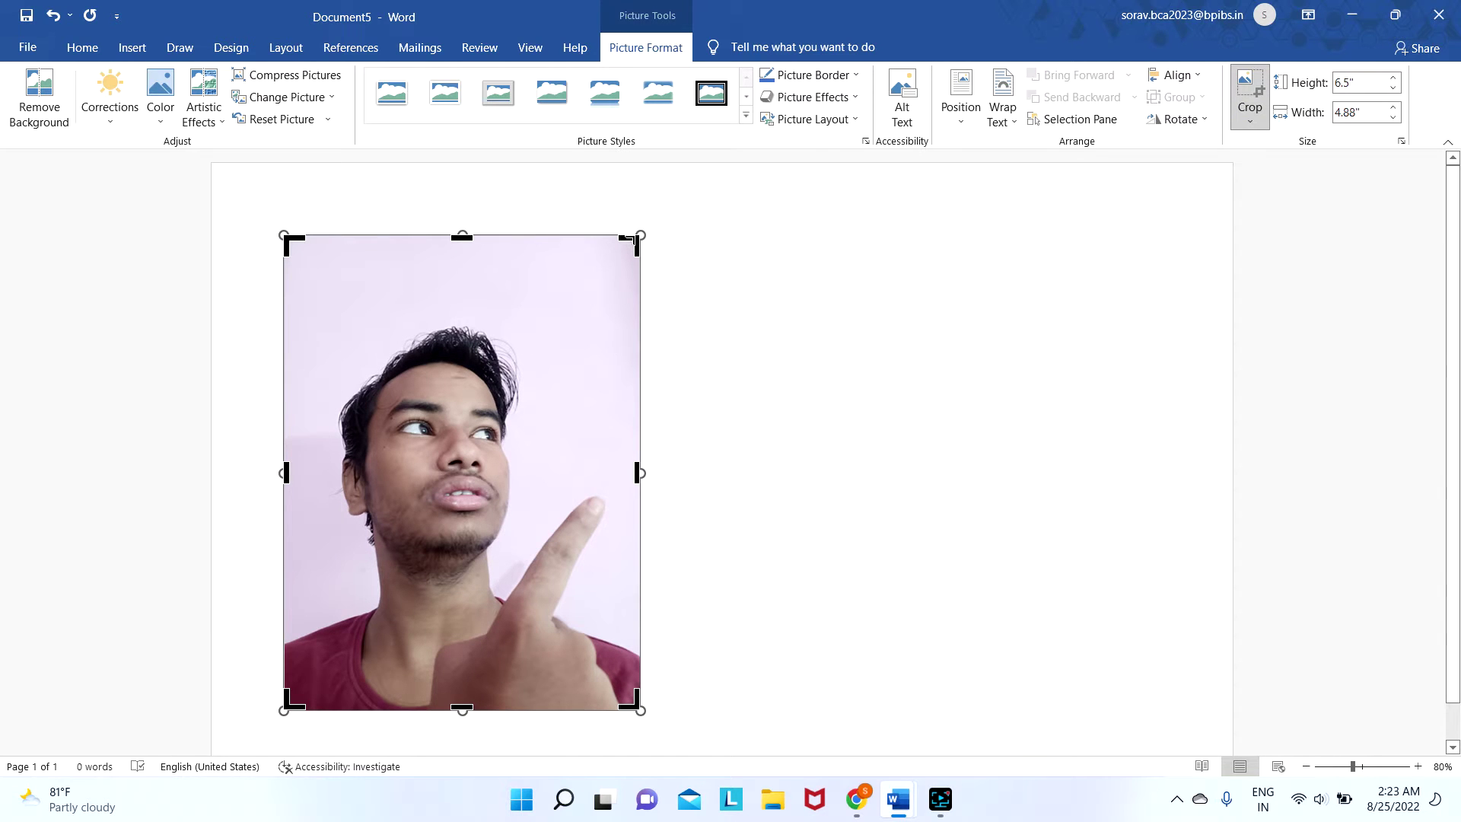
drag(631, 240, 638, 262)
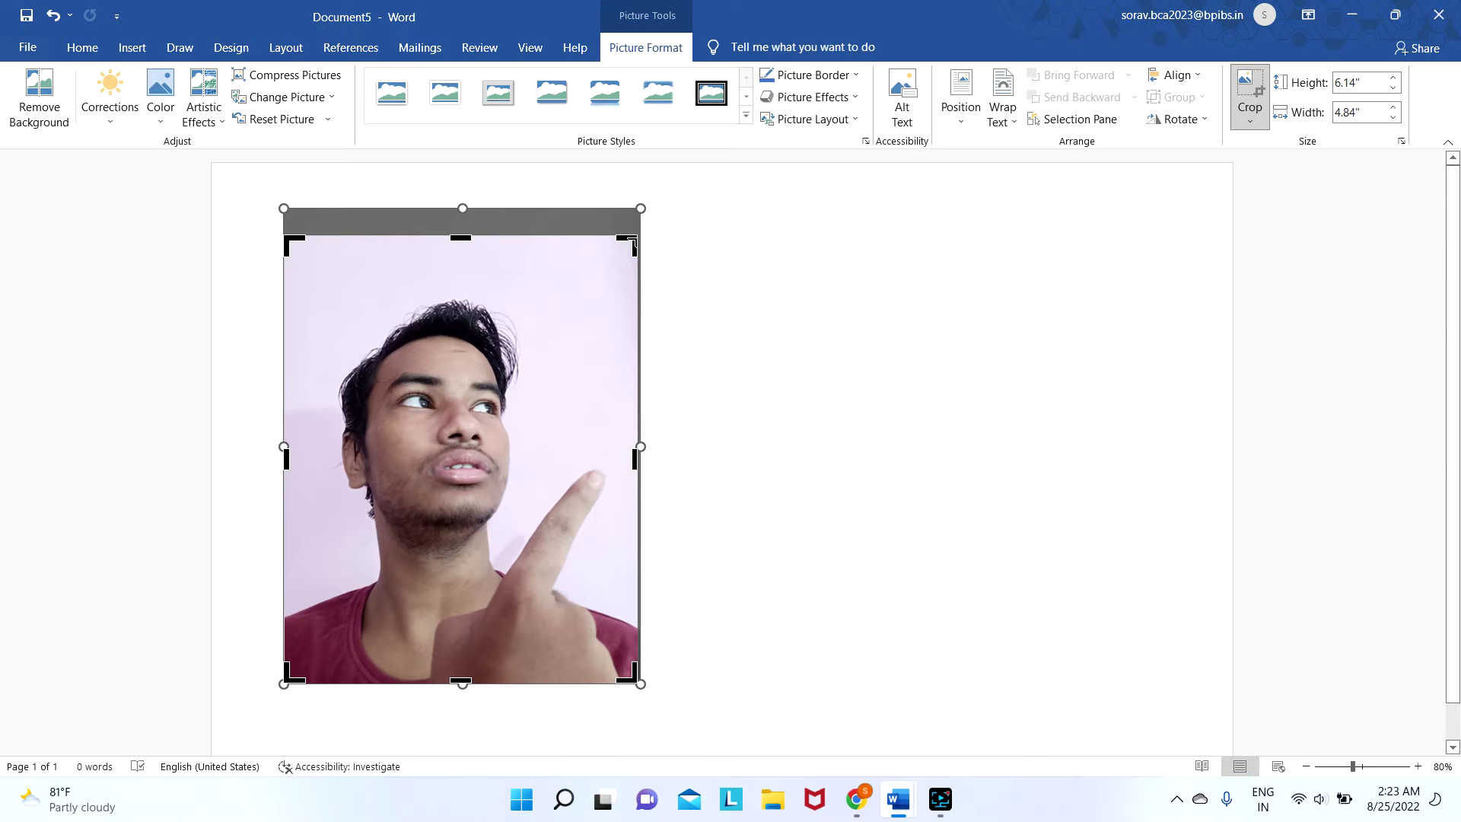
drag(630, 236, 639, 287)
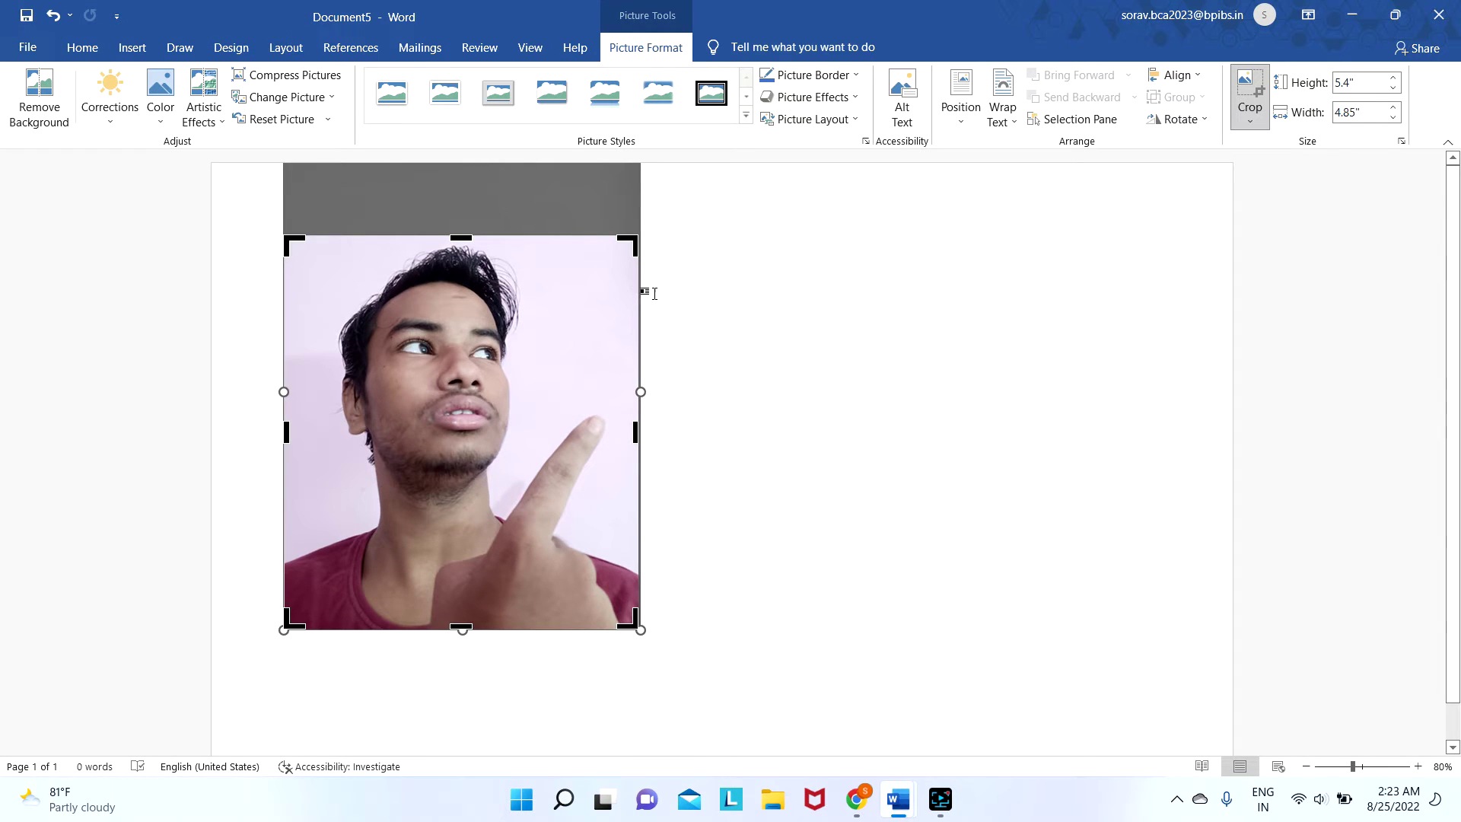
click(699, 316)
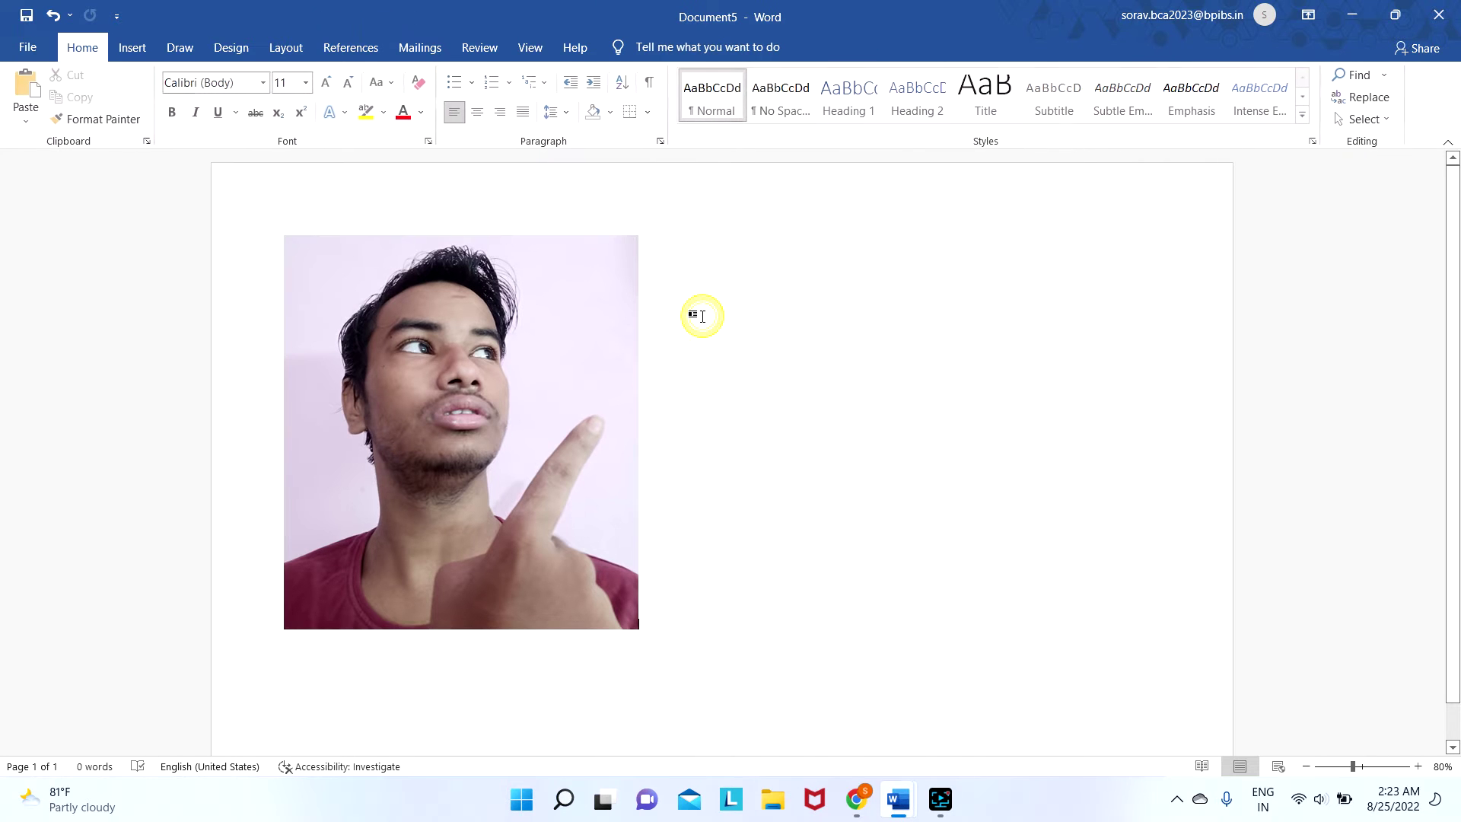
- Add a border with a weight of ½ pt around the cropped photo
click(562, 371)
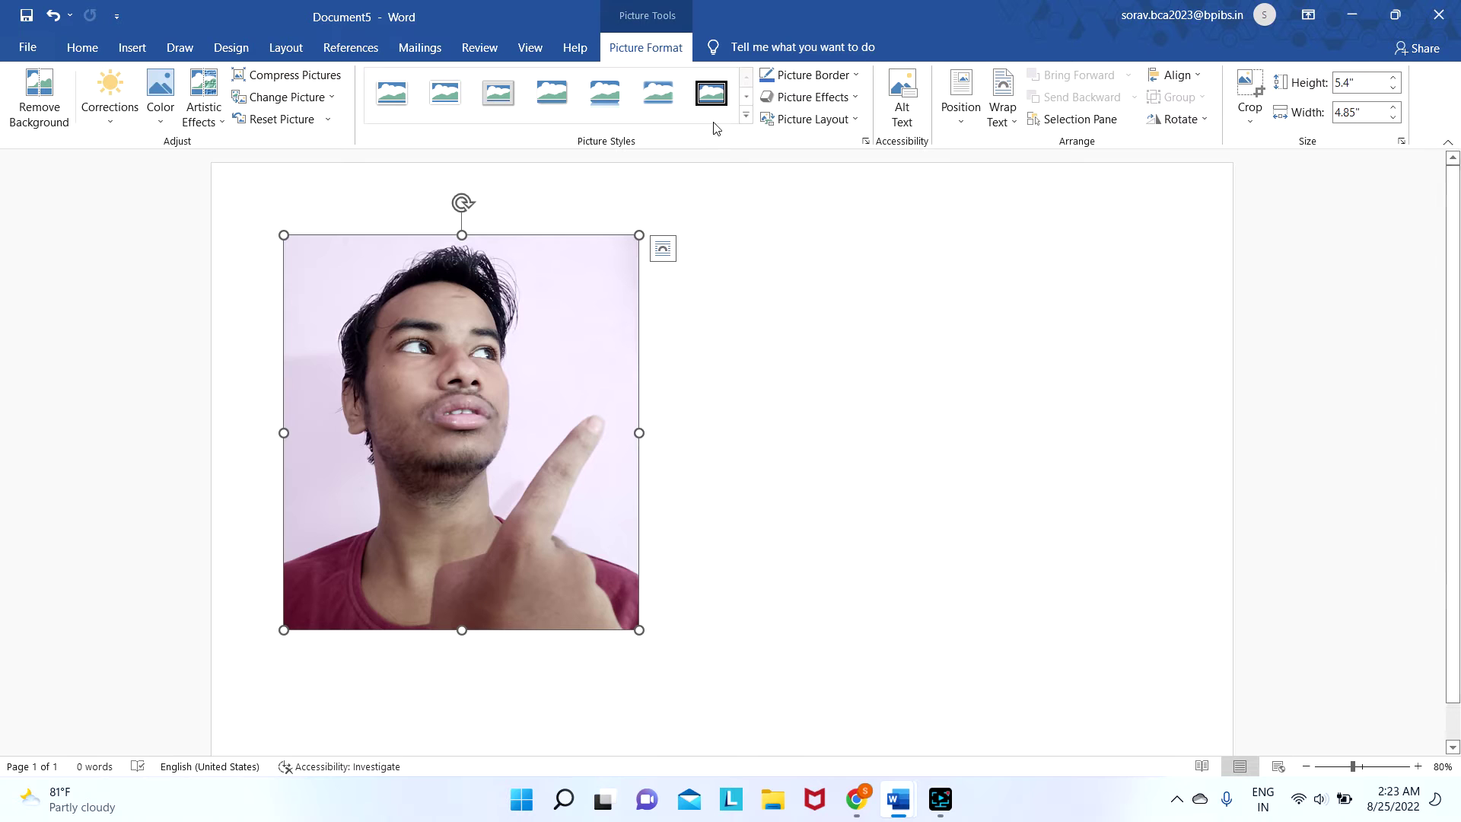
click(847, 80)
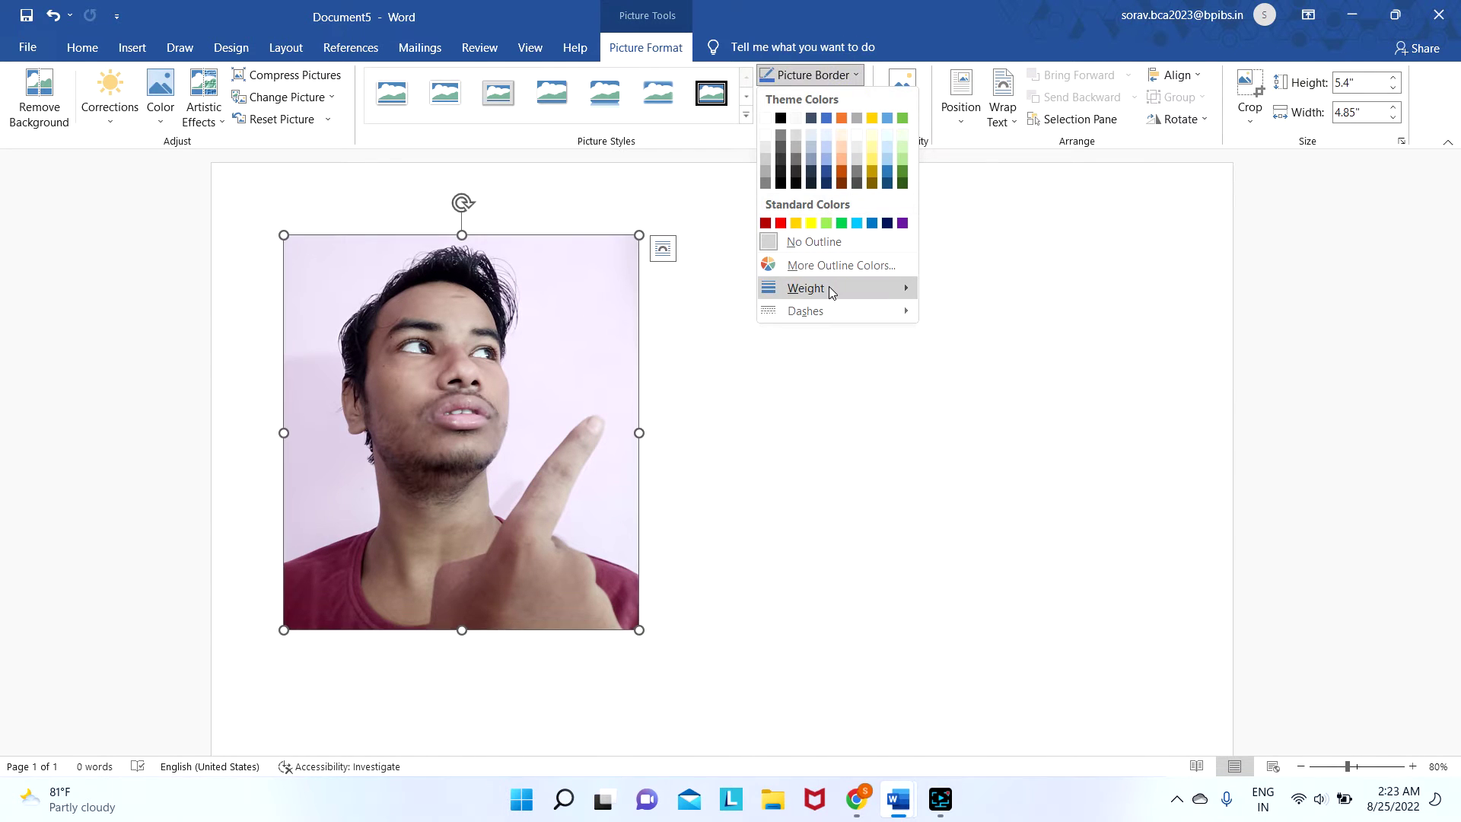
mouse_move(831, 293)
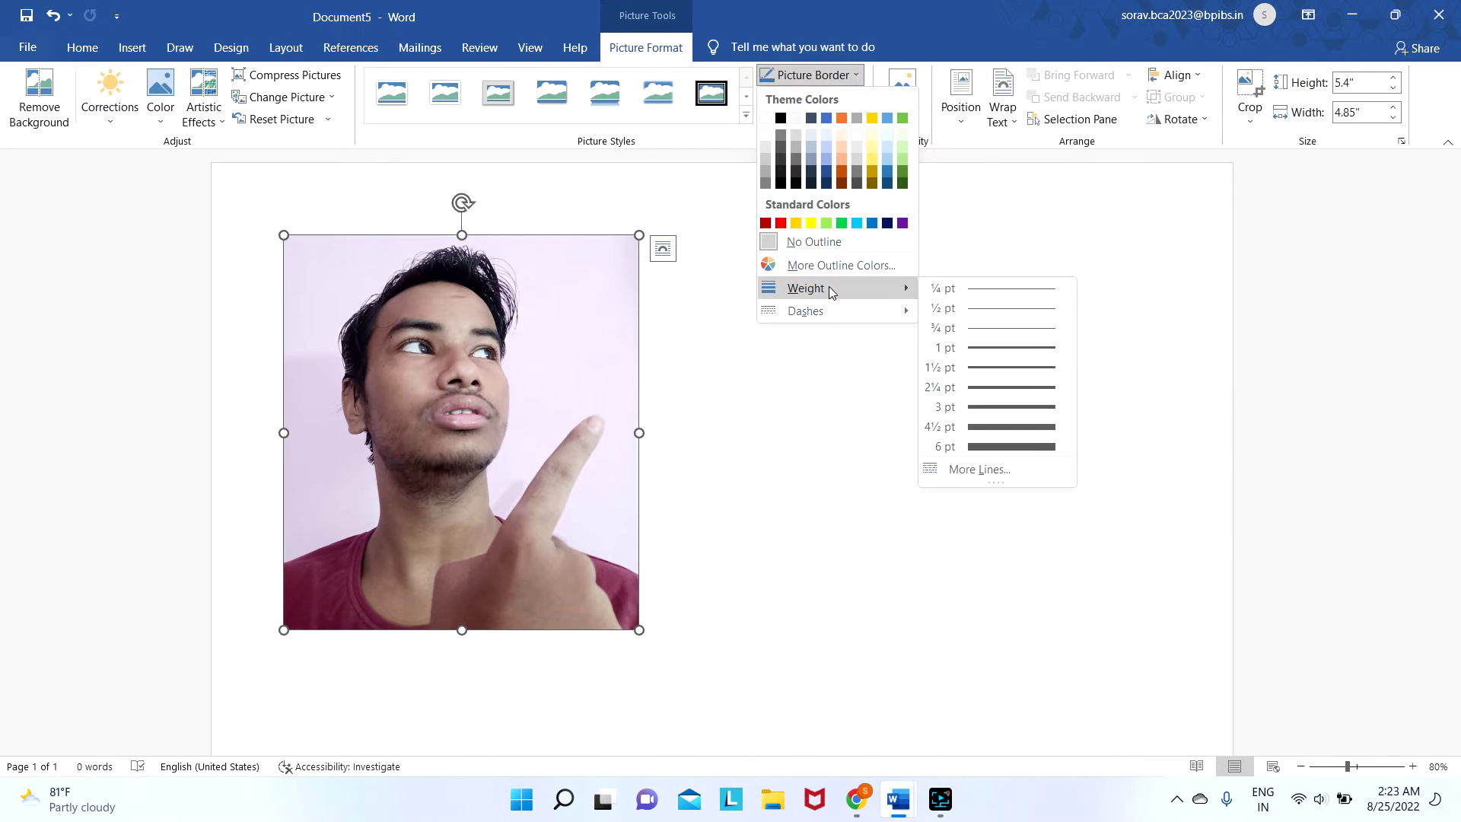
click(941, 314)
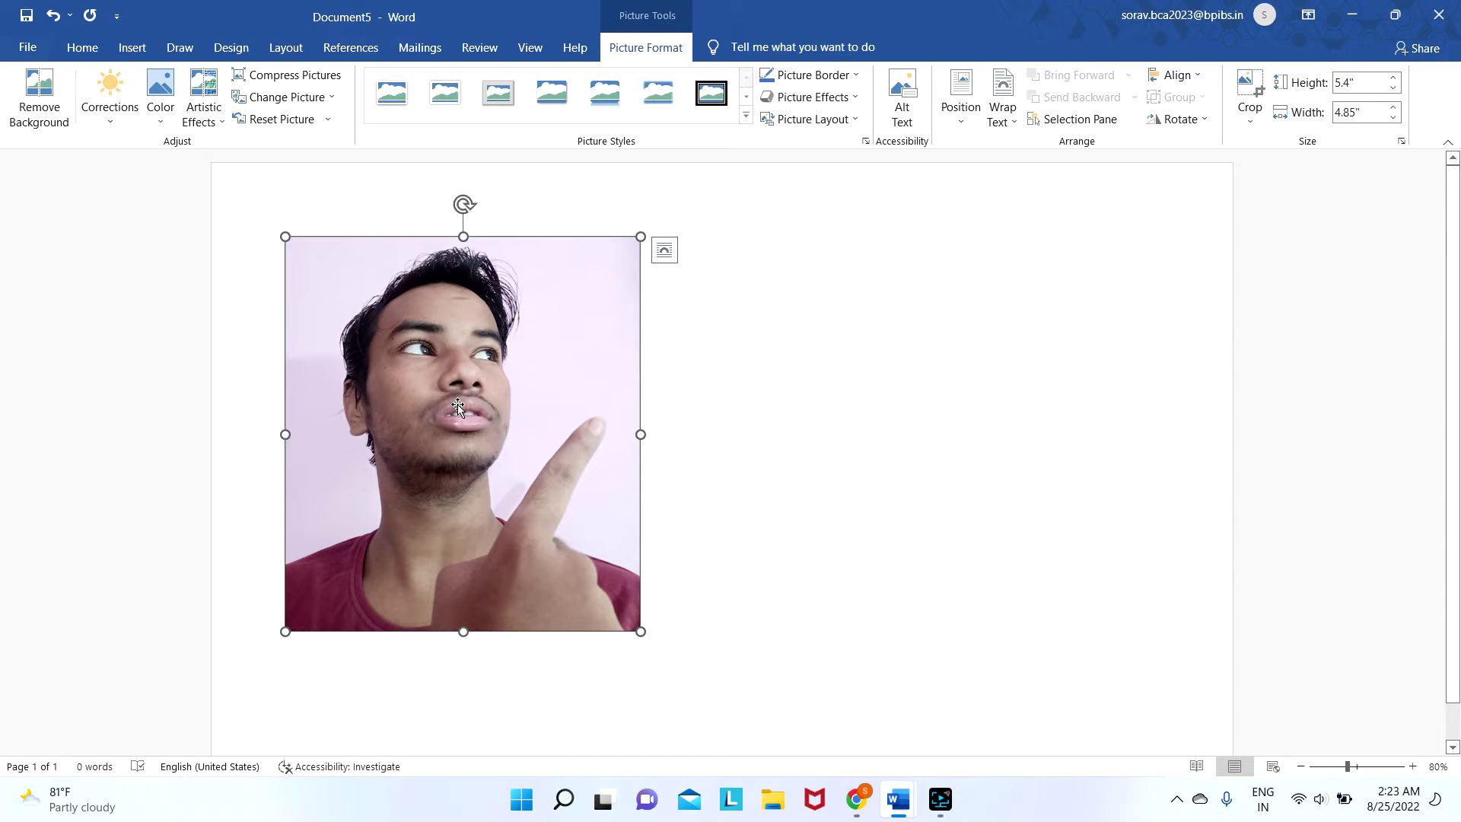
- Apply the strongest sharpen correction preset to the photo
click(114, 124)
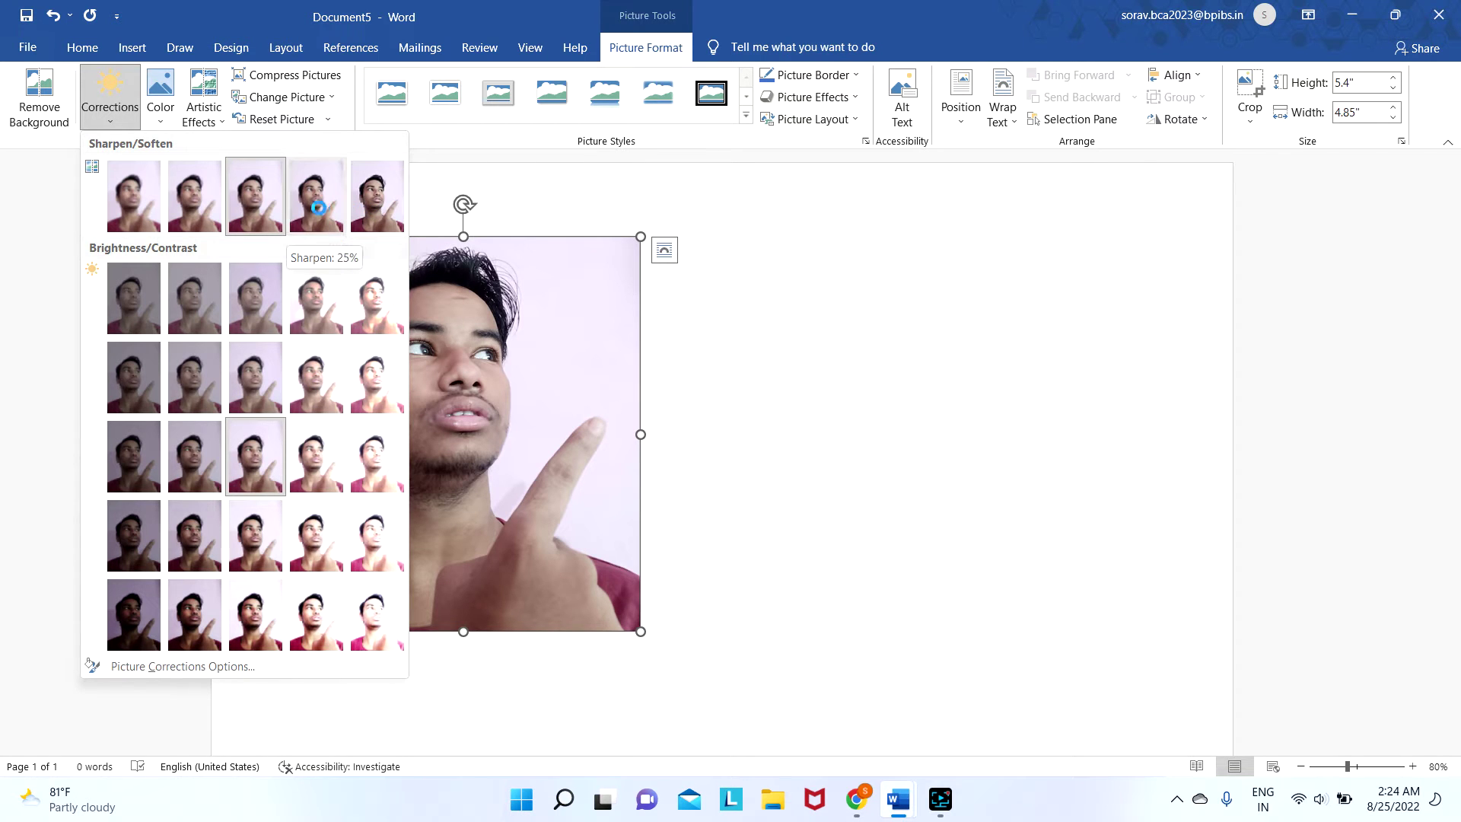
click(367, 204)
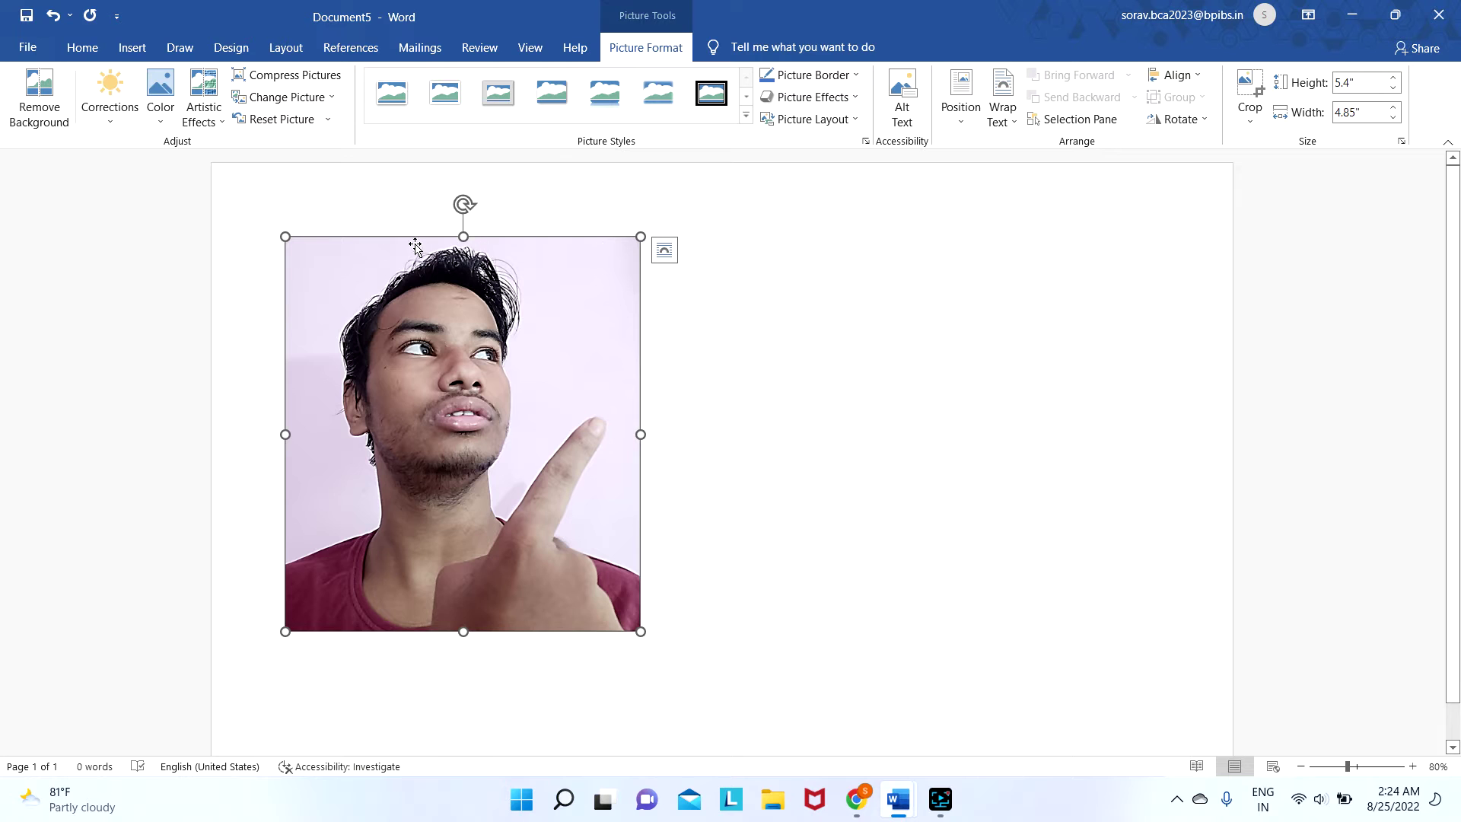
click(114, 120)
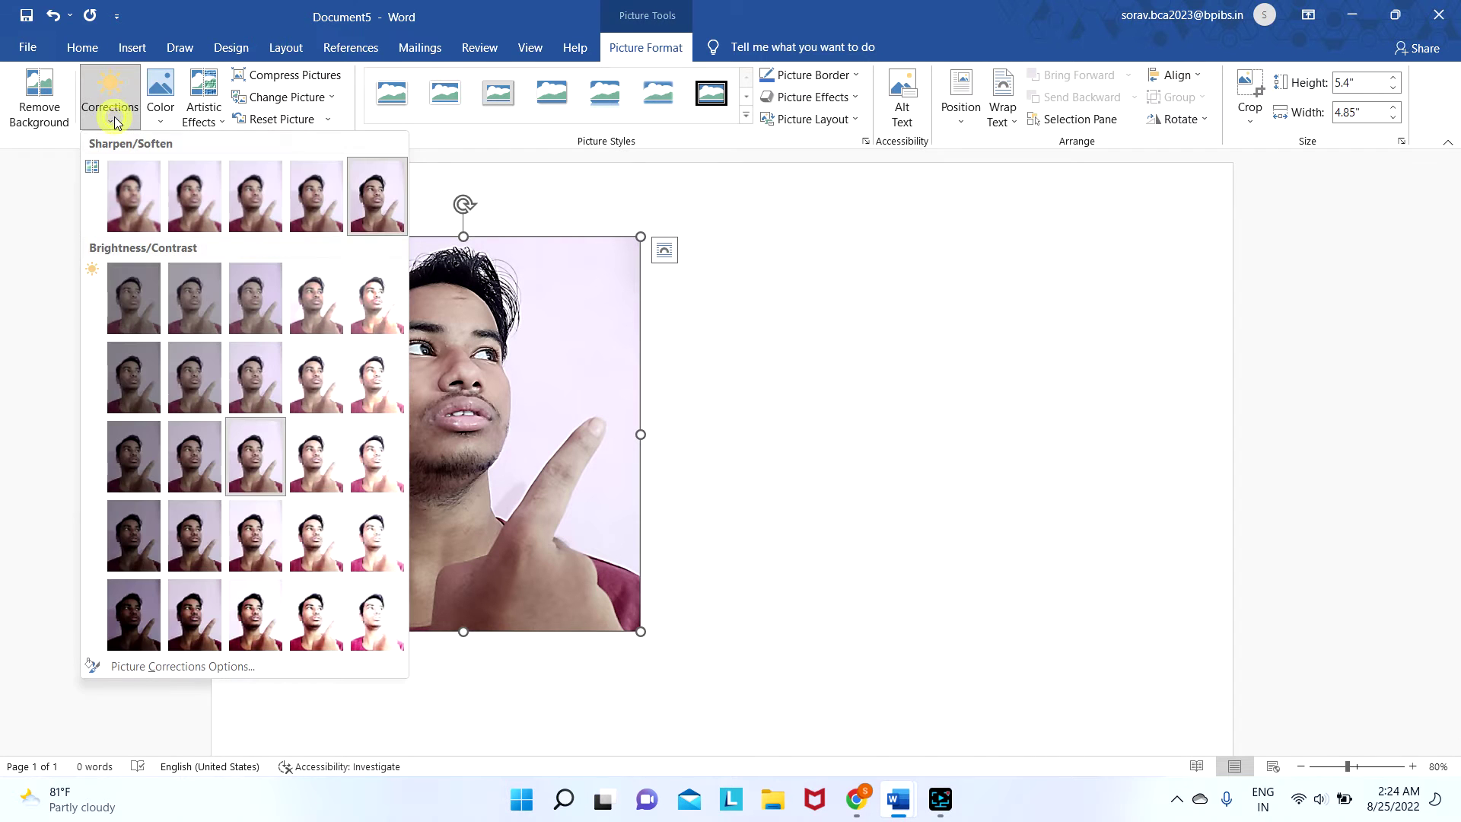
click(770, 268)
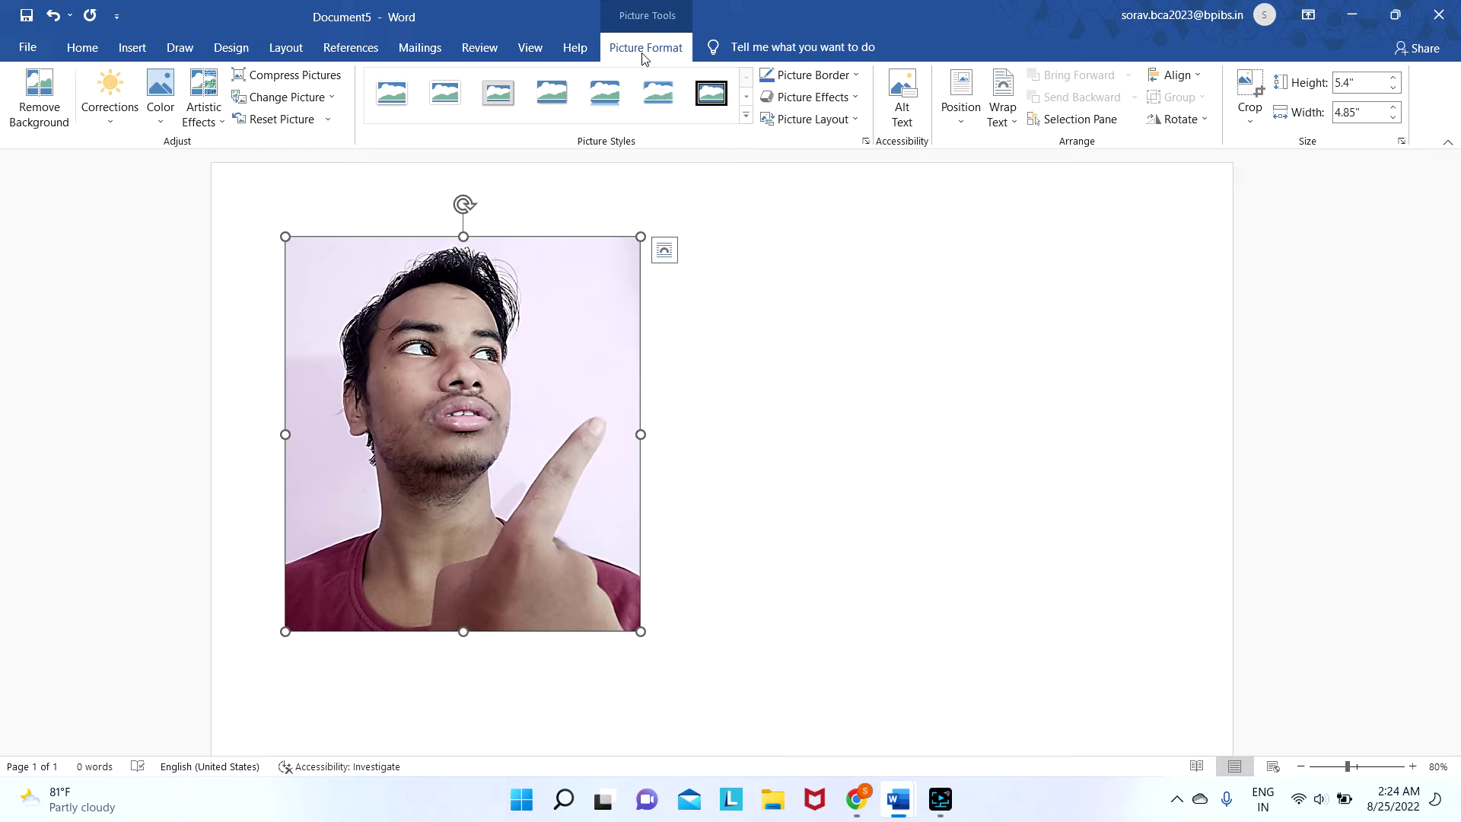
click(854, 76)
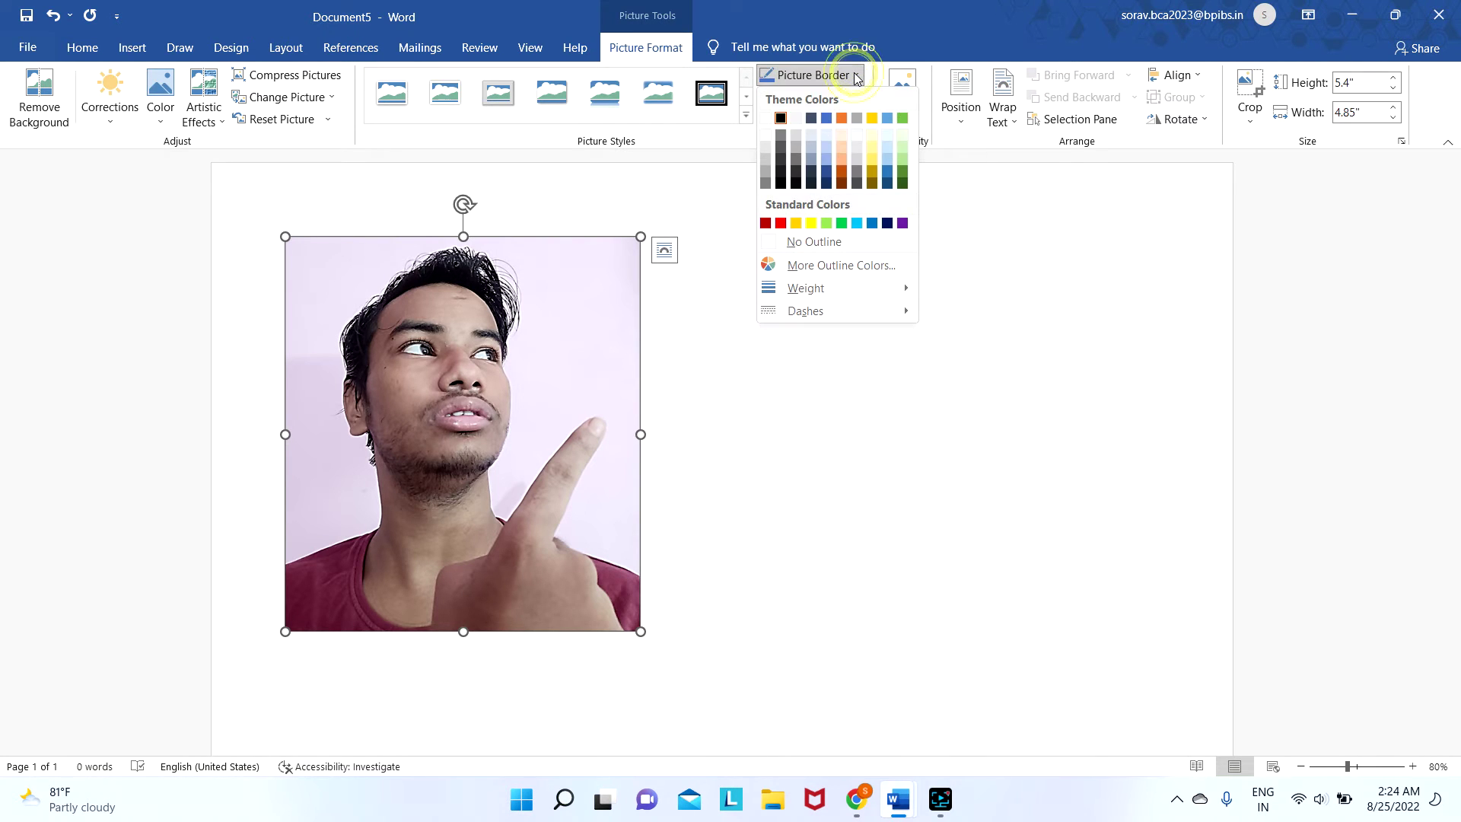
click(855, 76)
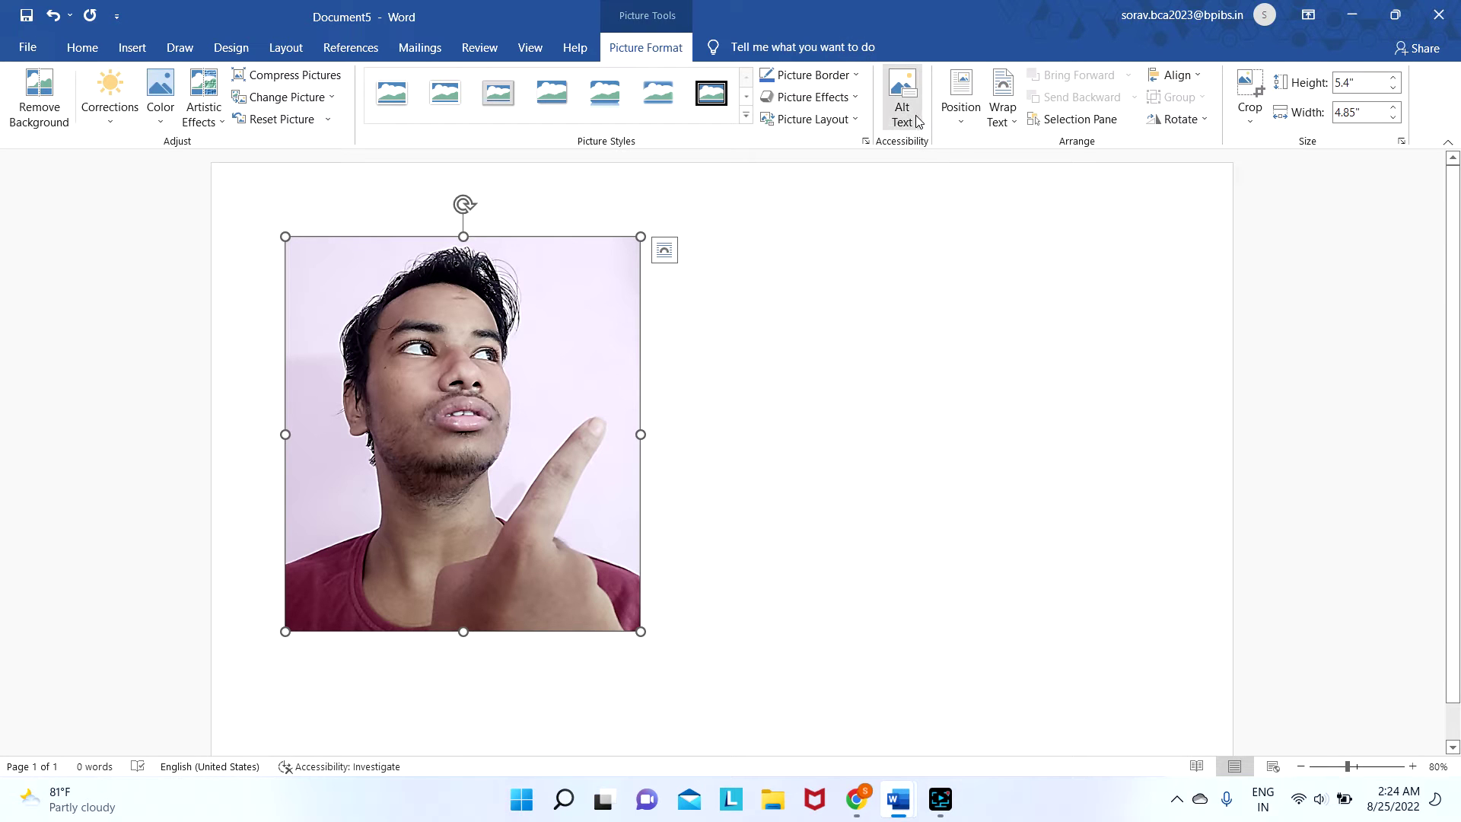
- Set the photo's text wrapping to Tight and test moving it across the page and back
click(1012, 121)
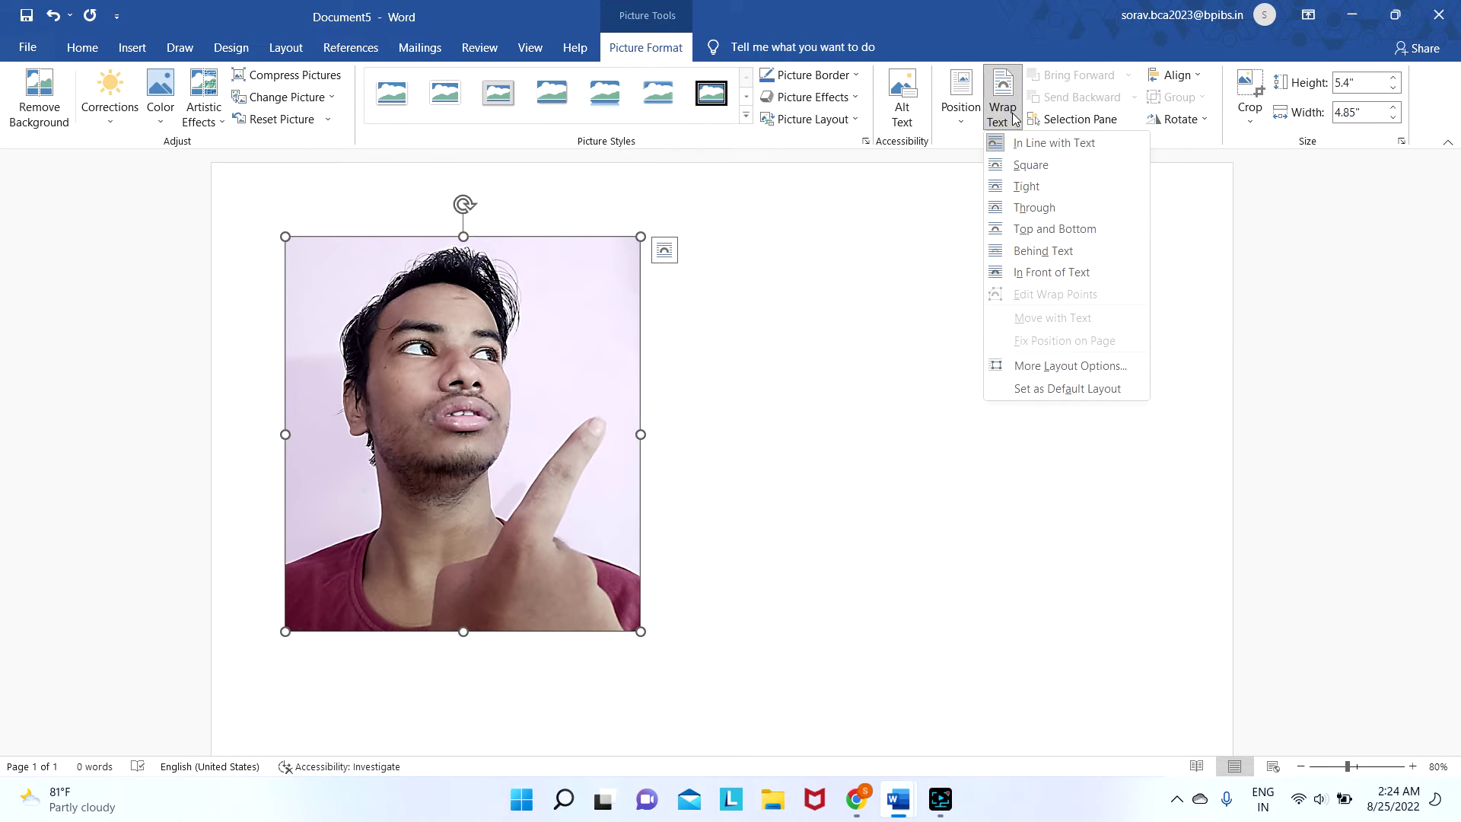
click(1027, 187)
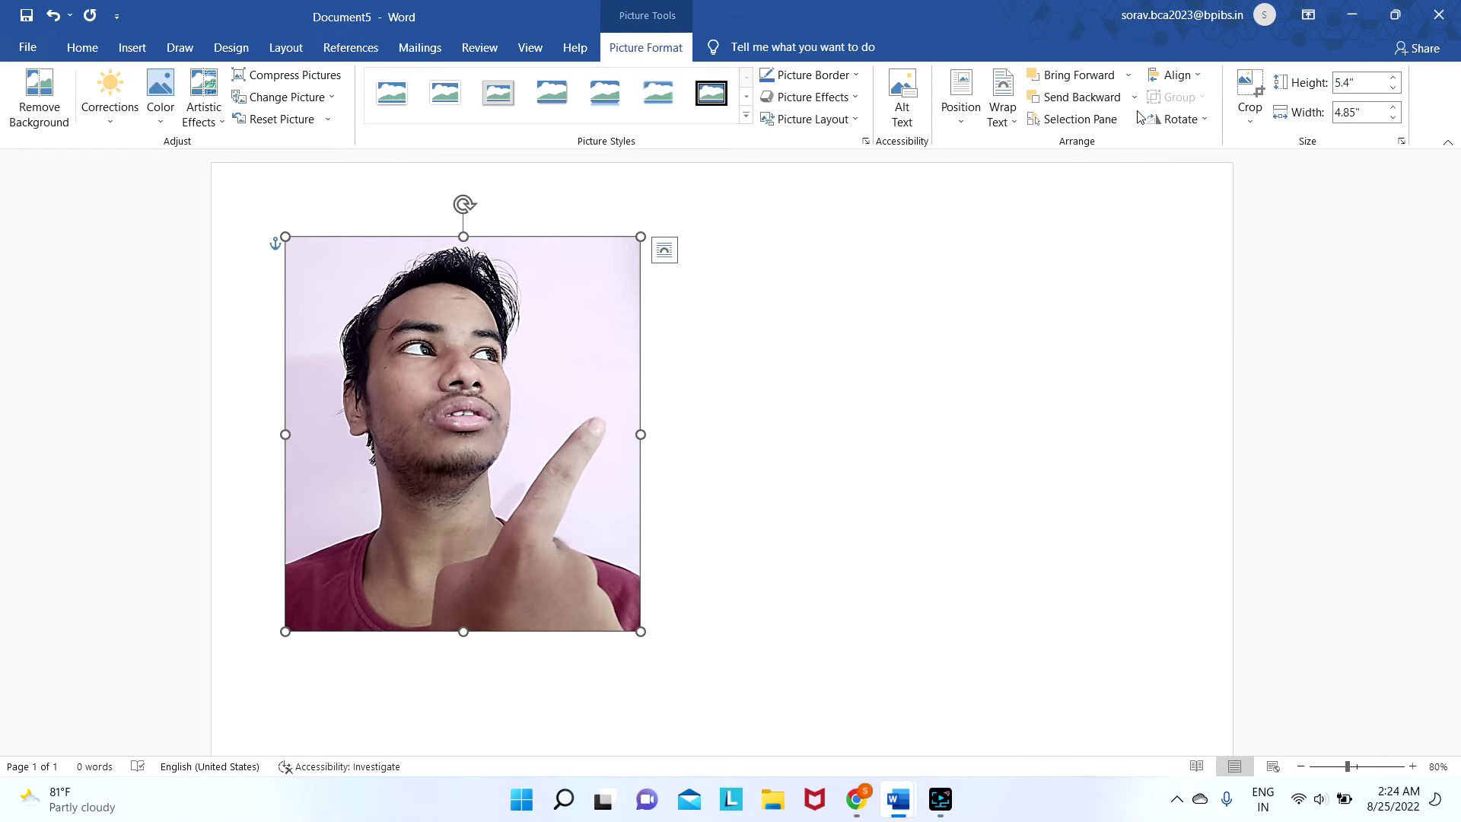
drag(545, 338, 570, 379)
drag(801, 377, 538, 320)
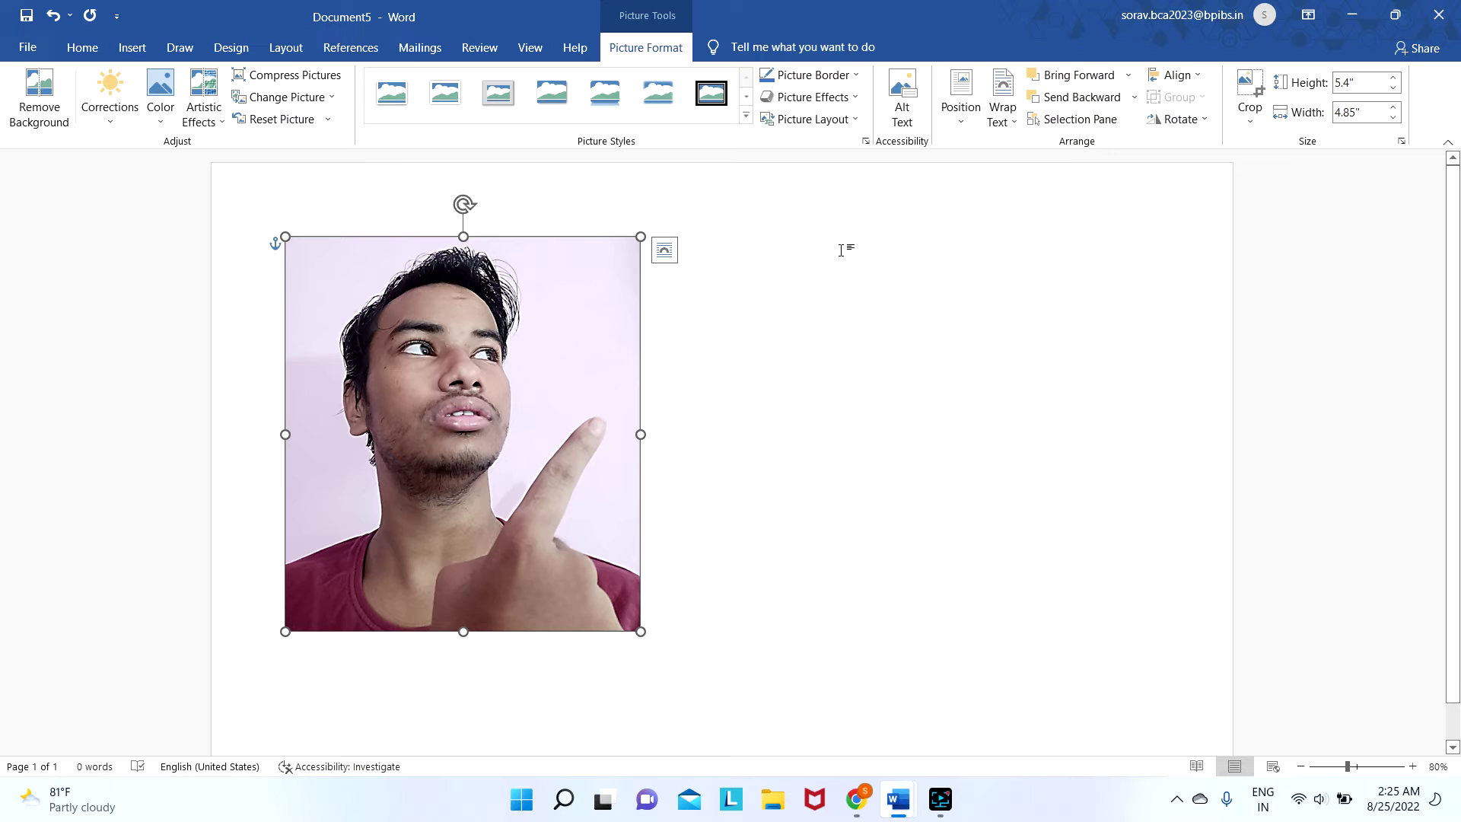
click(962, 118)
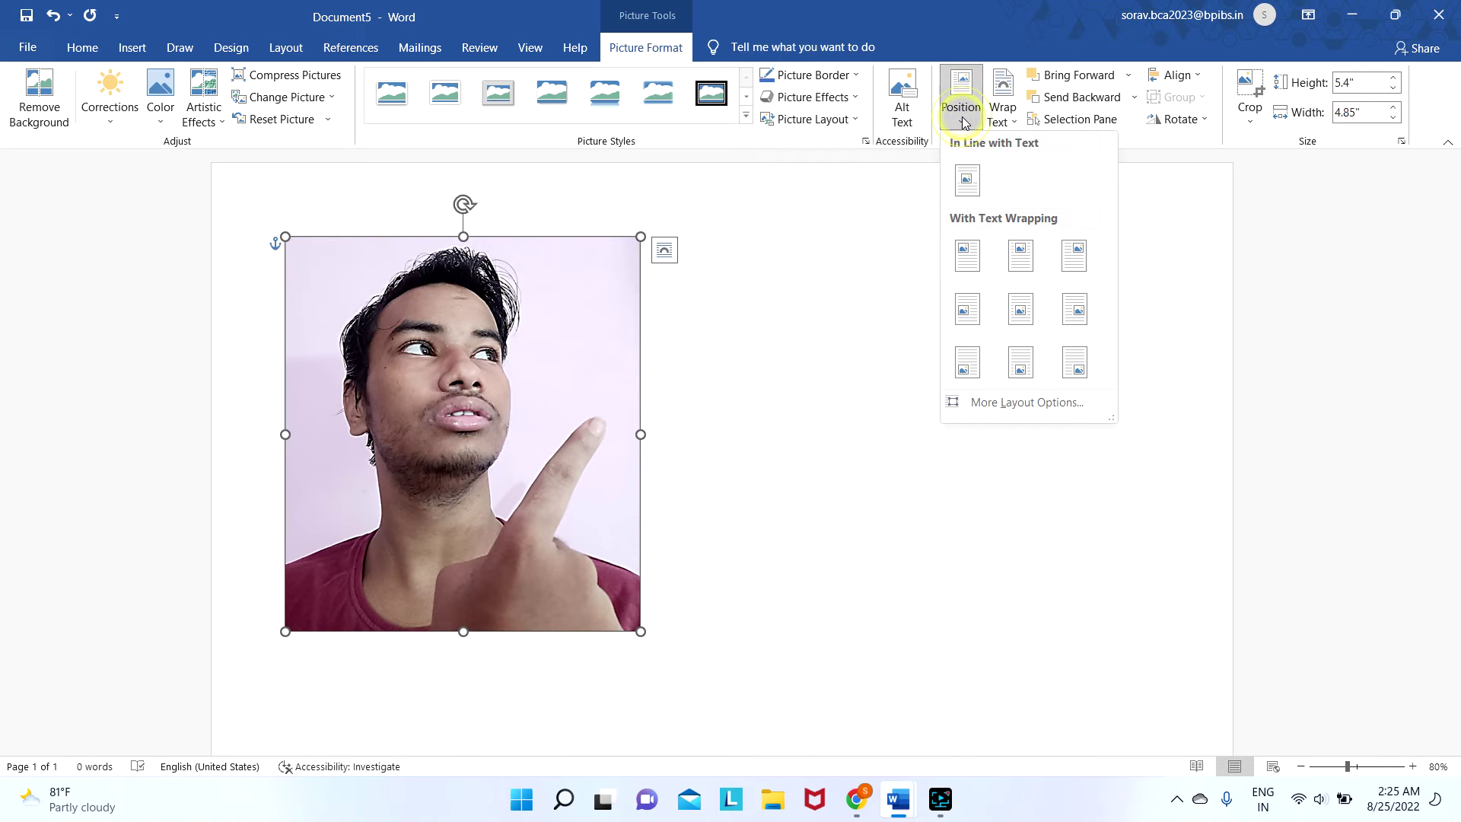
click(961, 115)
click(1015, 118)
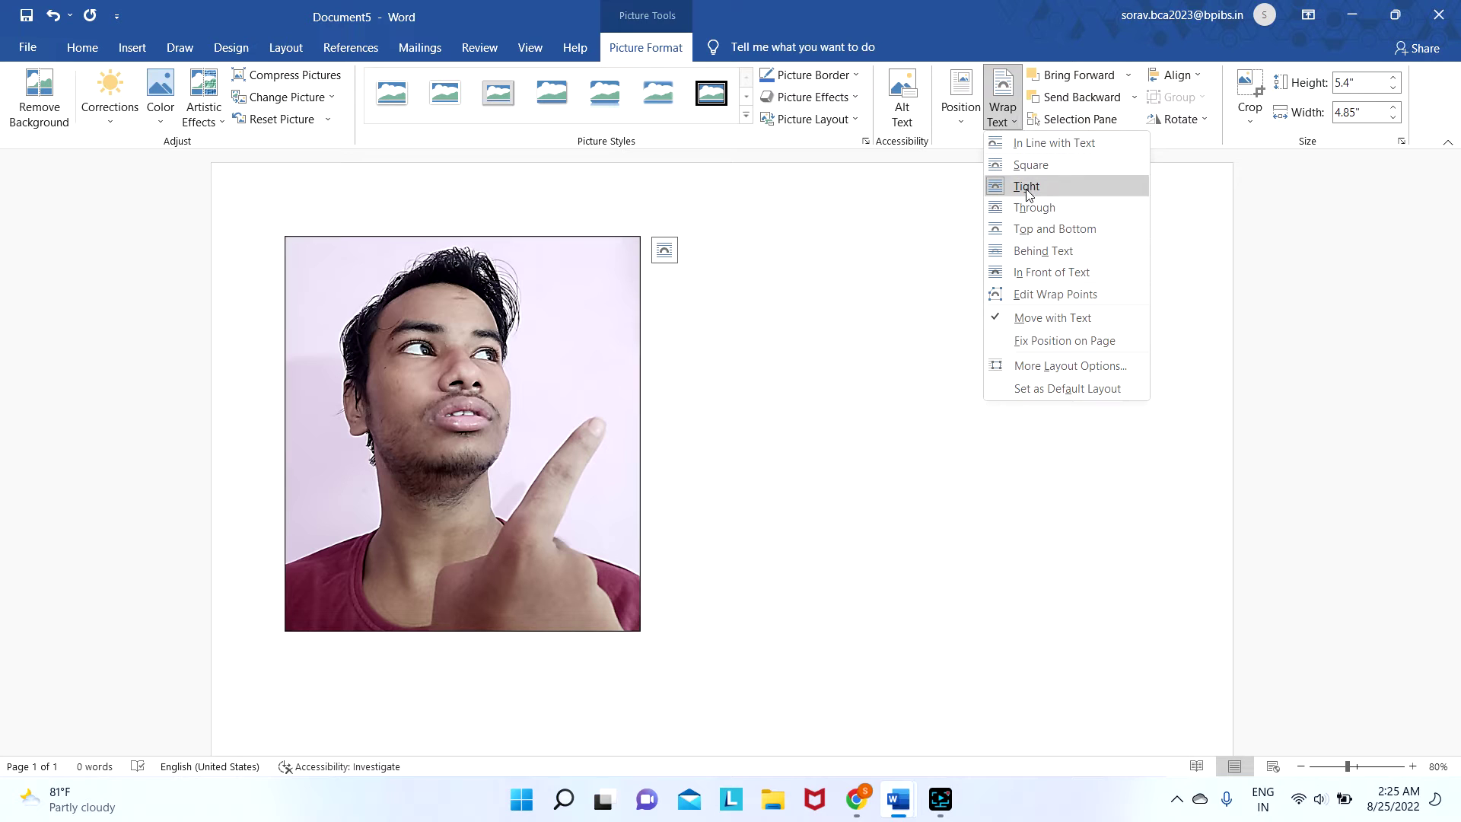
click(933, 196)
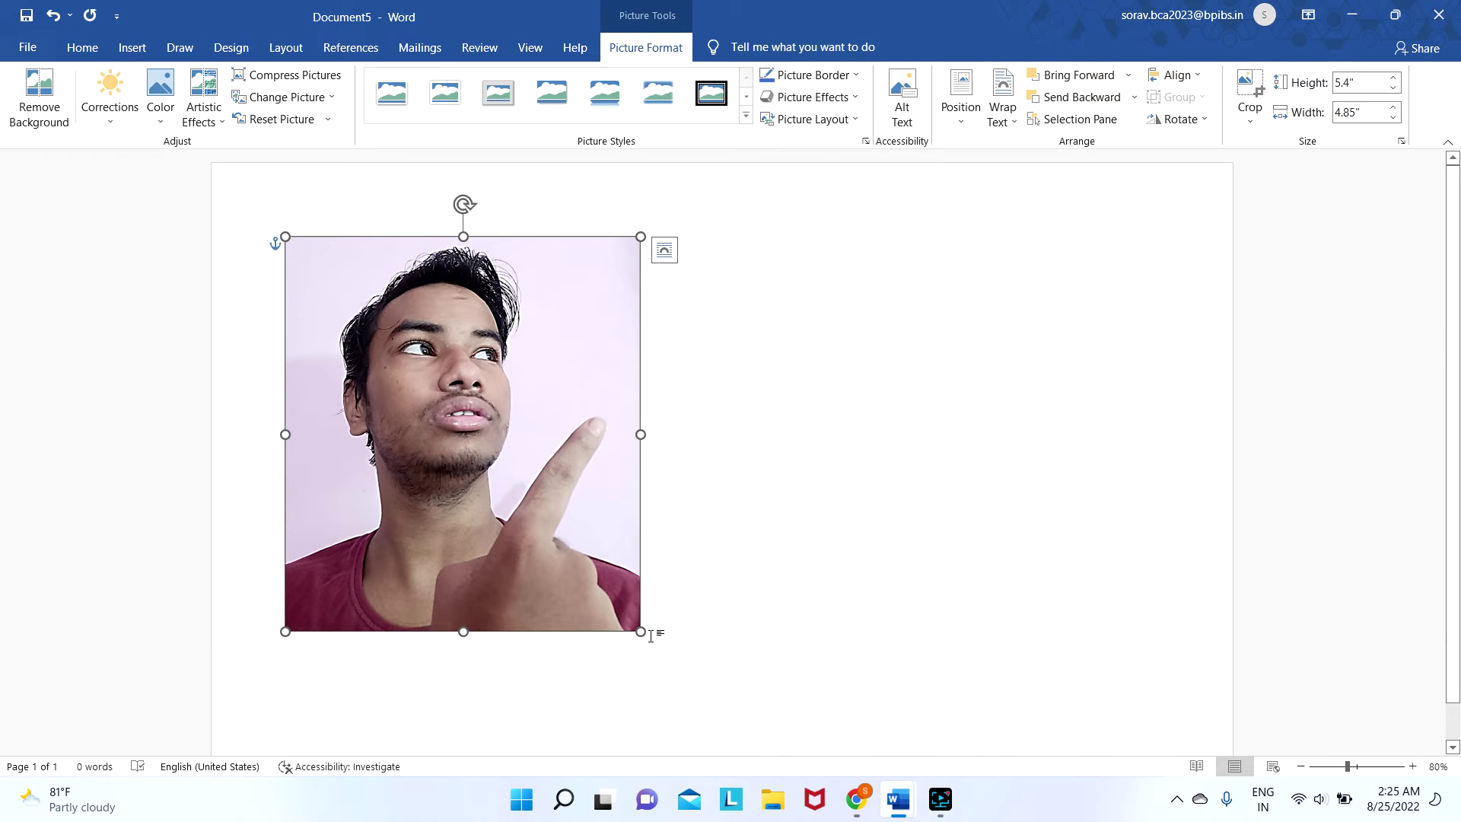
- Scale the photo down proportionally to about 2.37" high and 2.13" wide, and duplicate it four times
drag(641, 630, 407, 410)
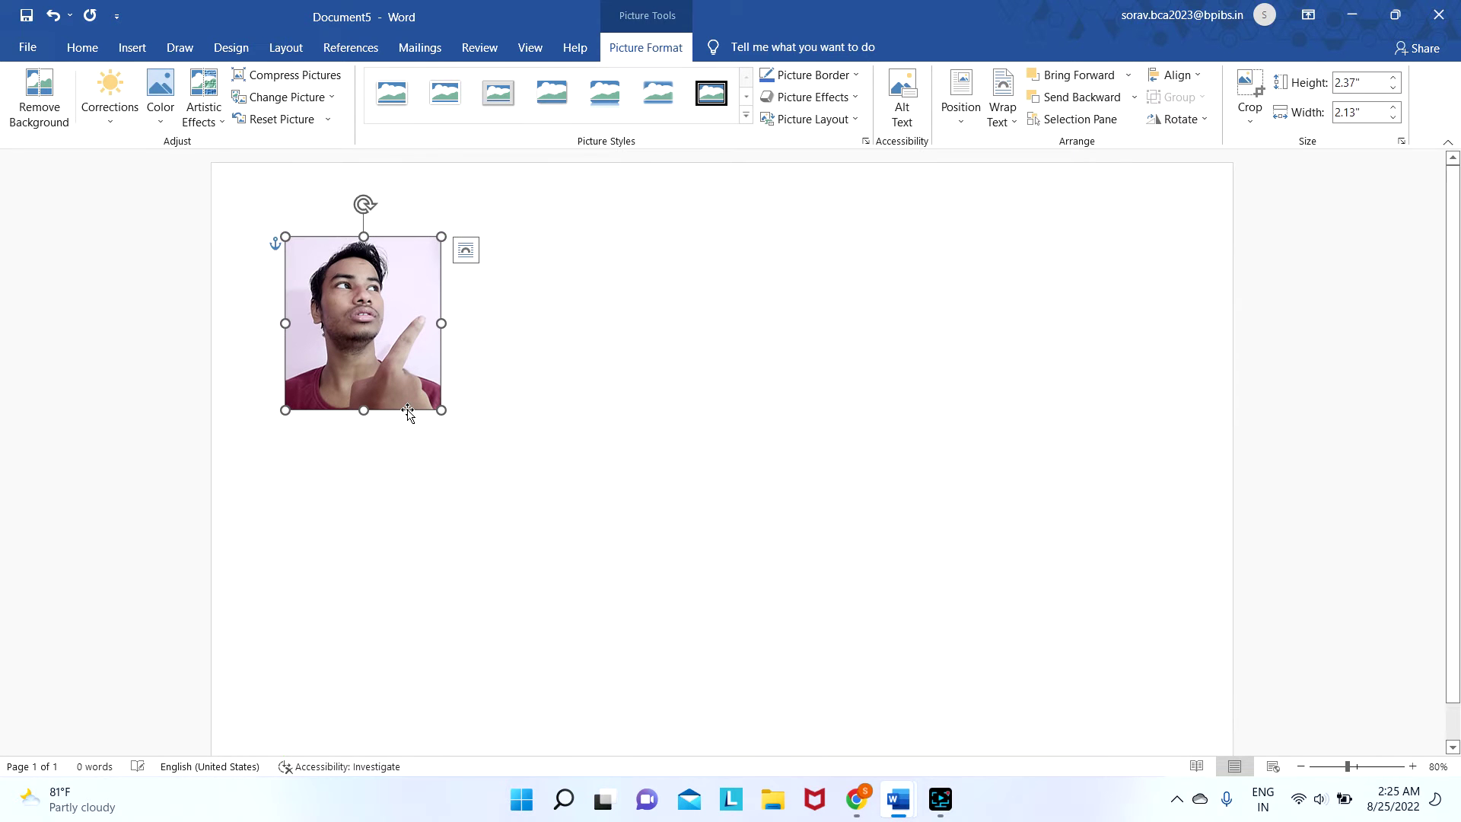
click(410, 477)
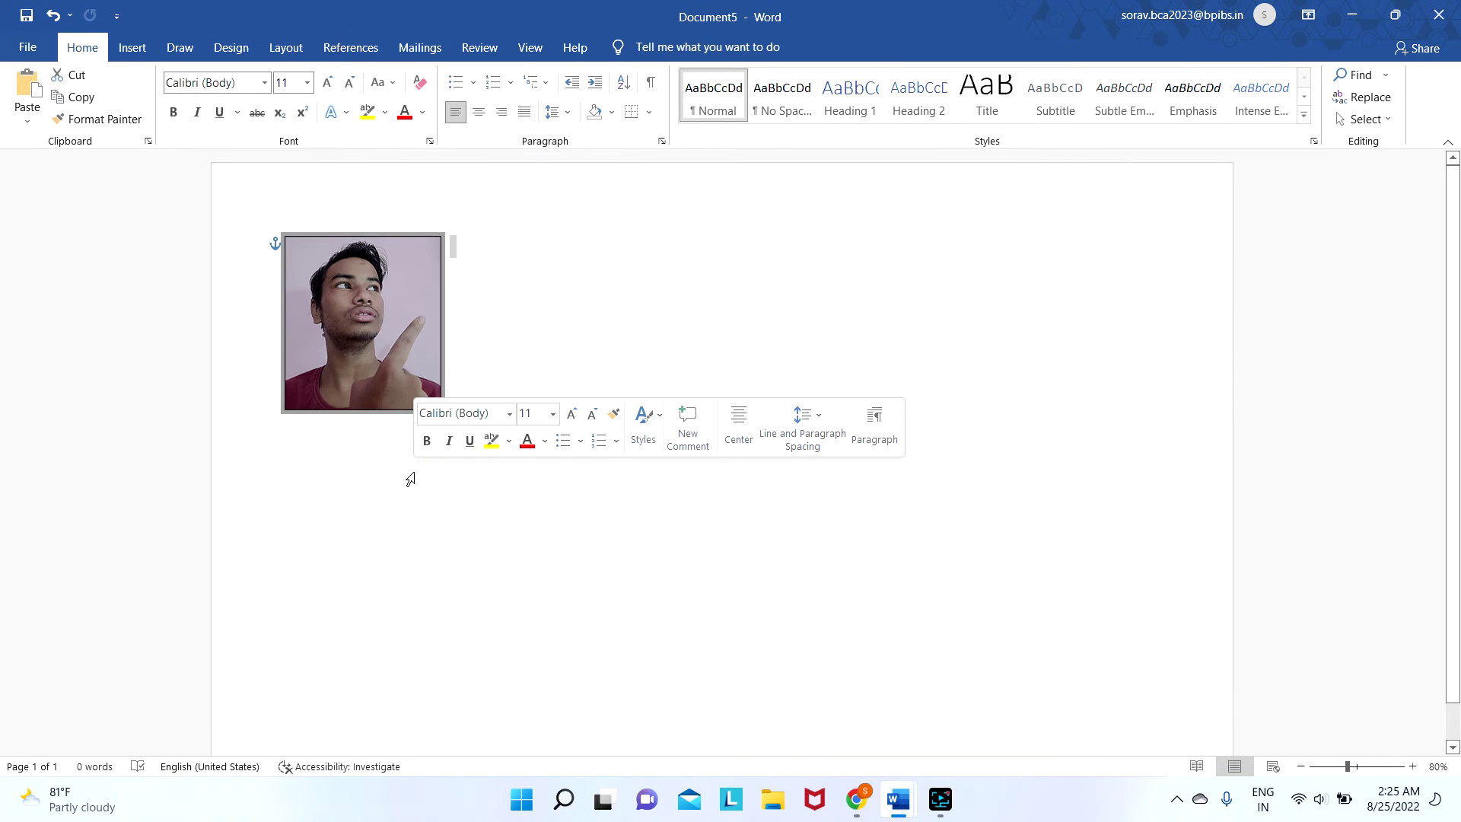
click(371, 363)
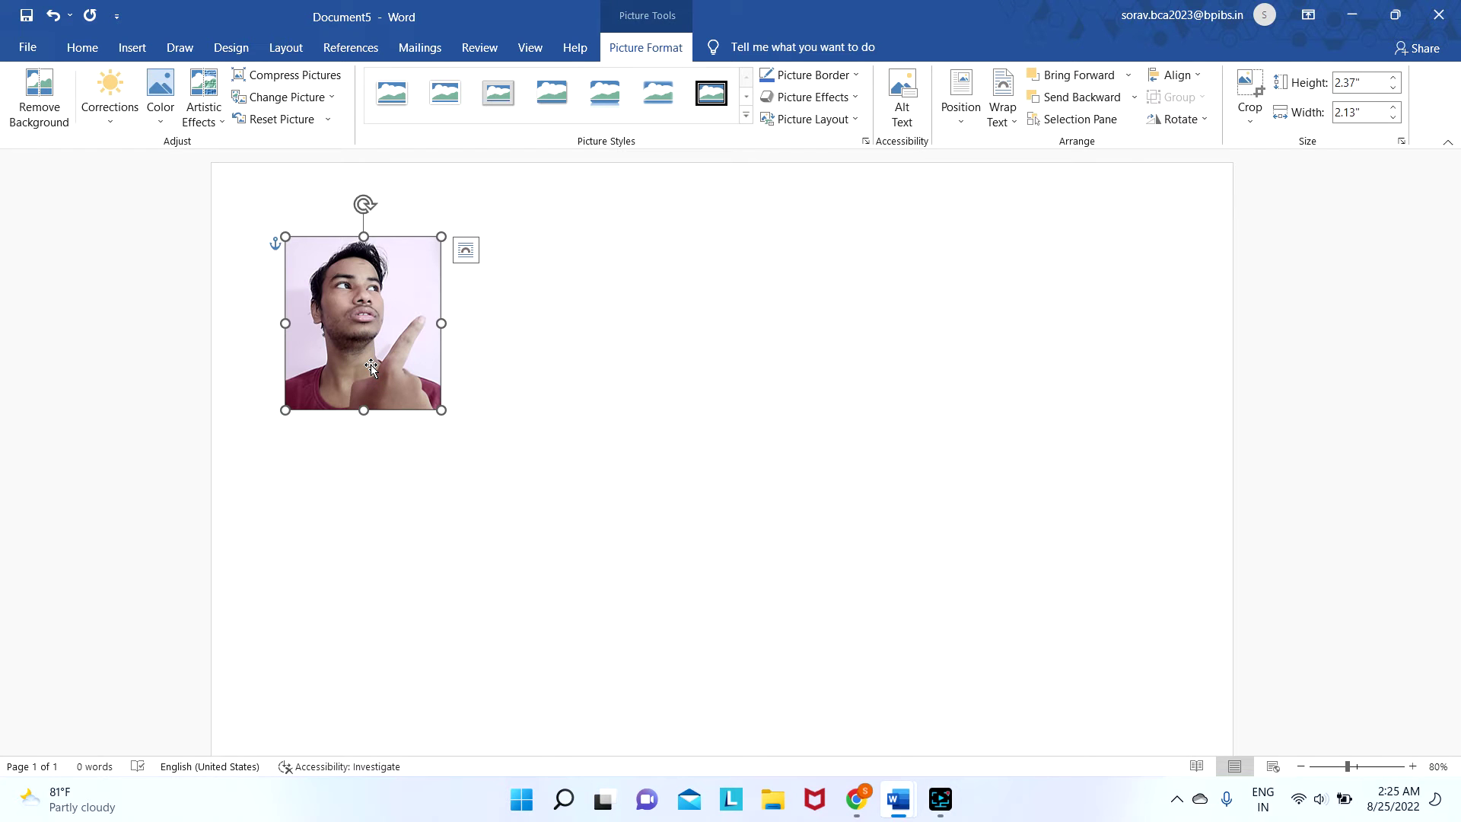
key(ctrl+d)
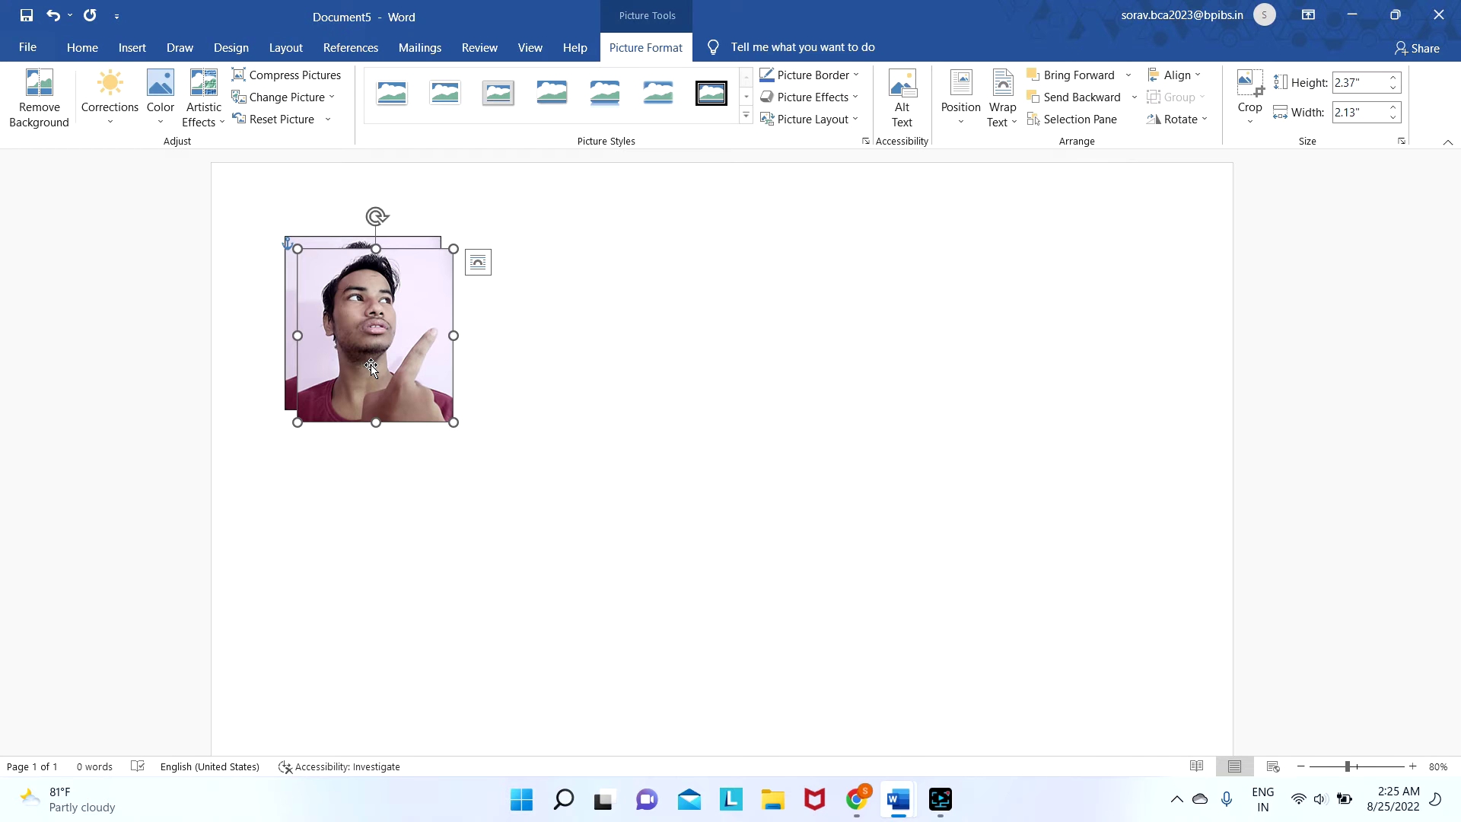
key(ctrl+d)
key(ctrl+d)
key(ctrl+d)
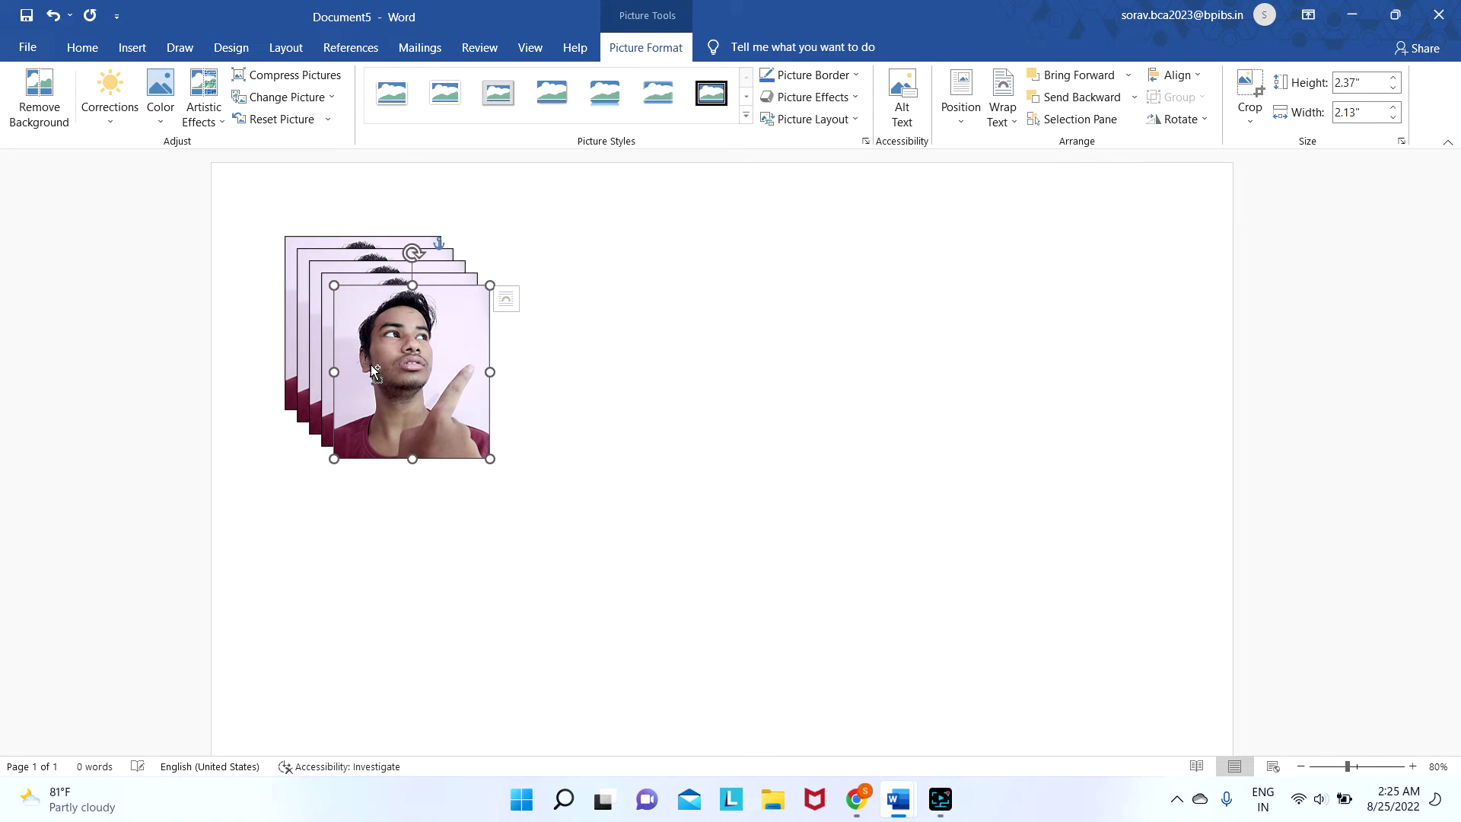
- Spread the four photo copies out beside the original to form a single row of five across the page
drag(432, 359, 1056, 337)
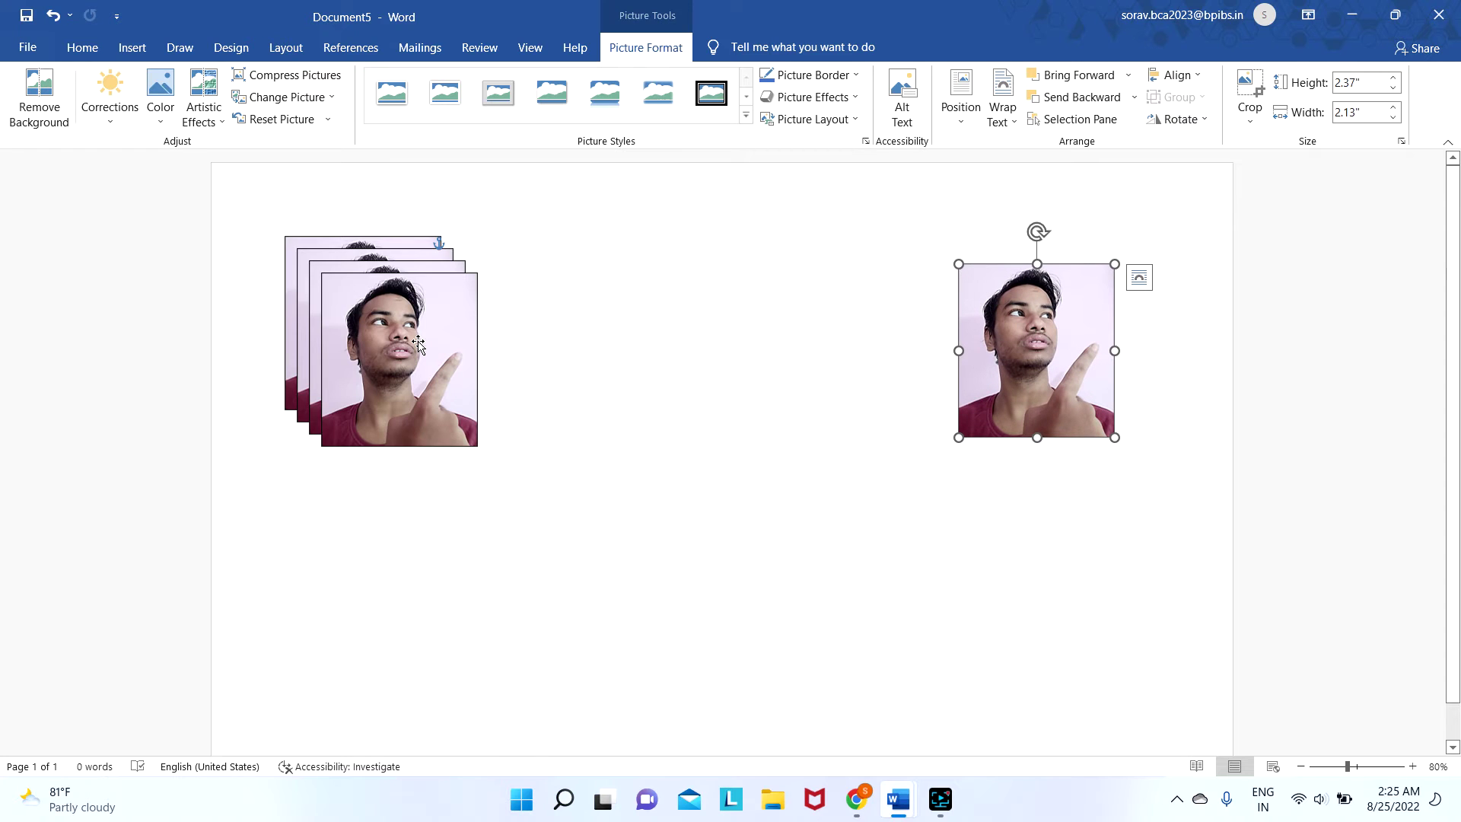
drag(386, 335, 837, 325)
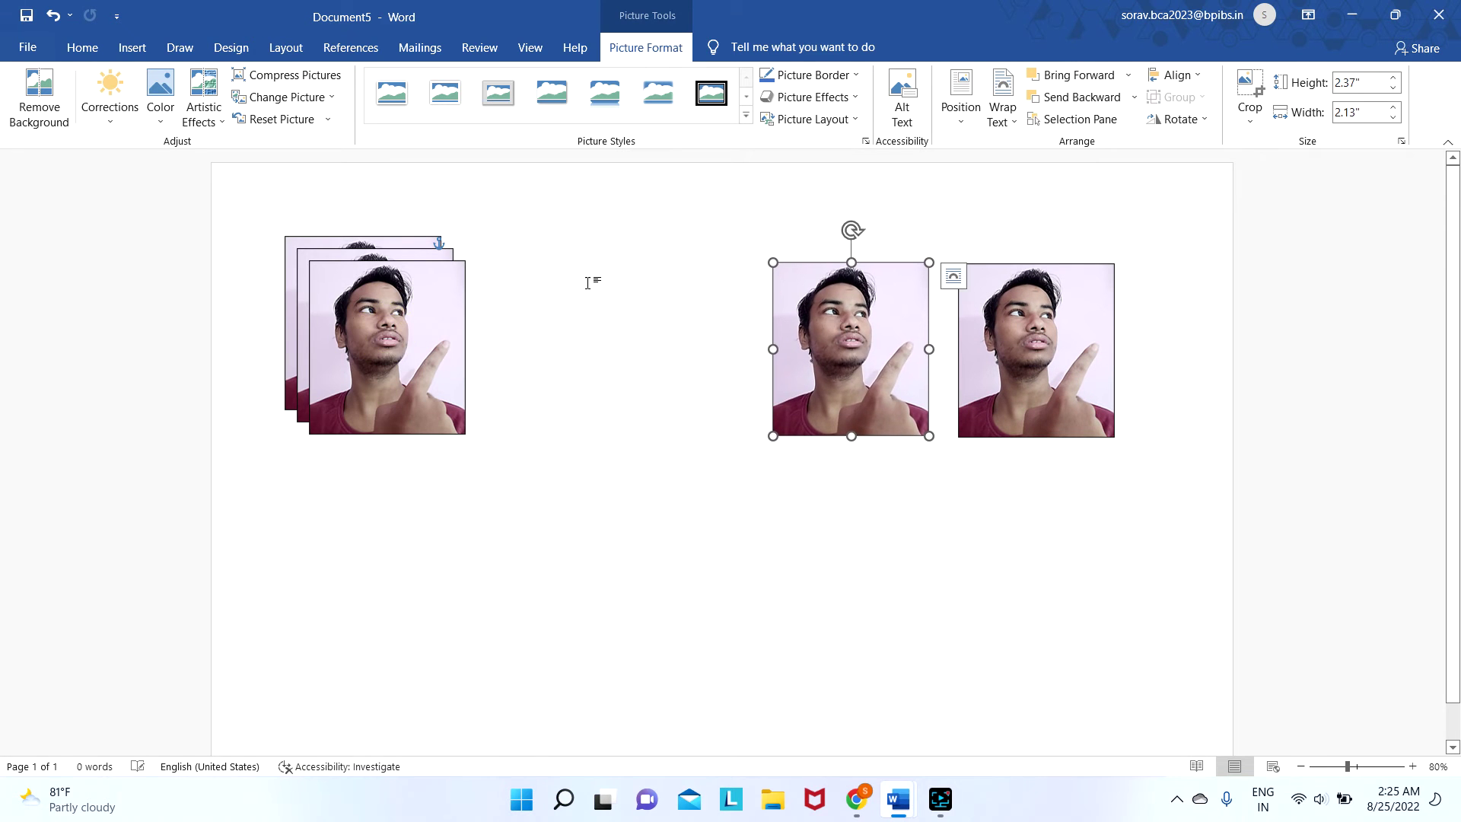
drag(390, 310, 668, 304)
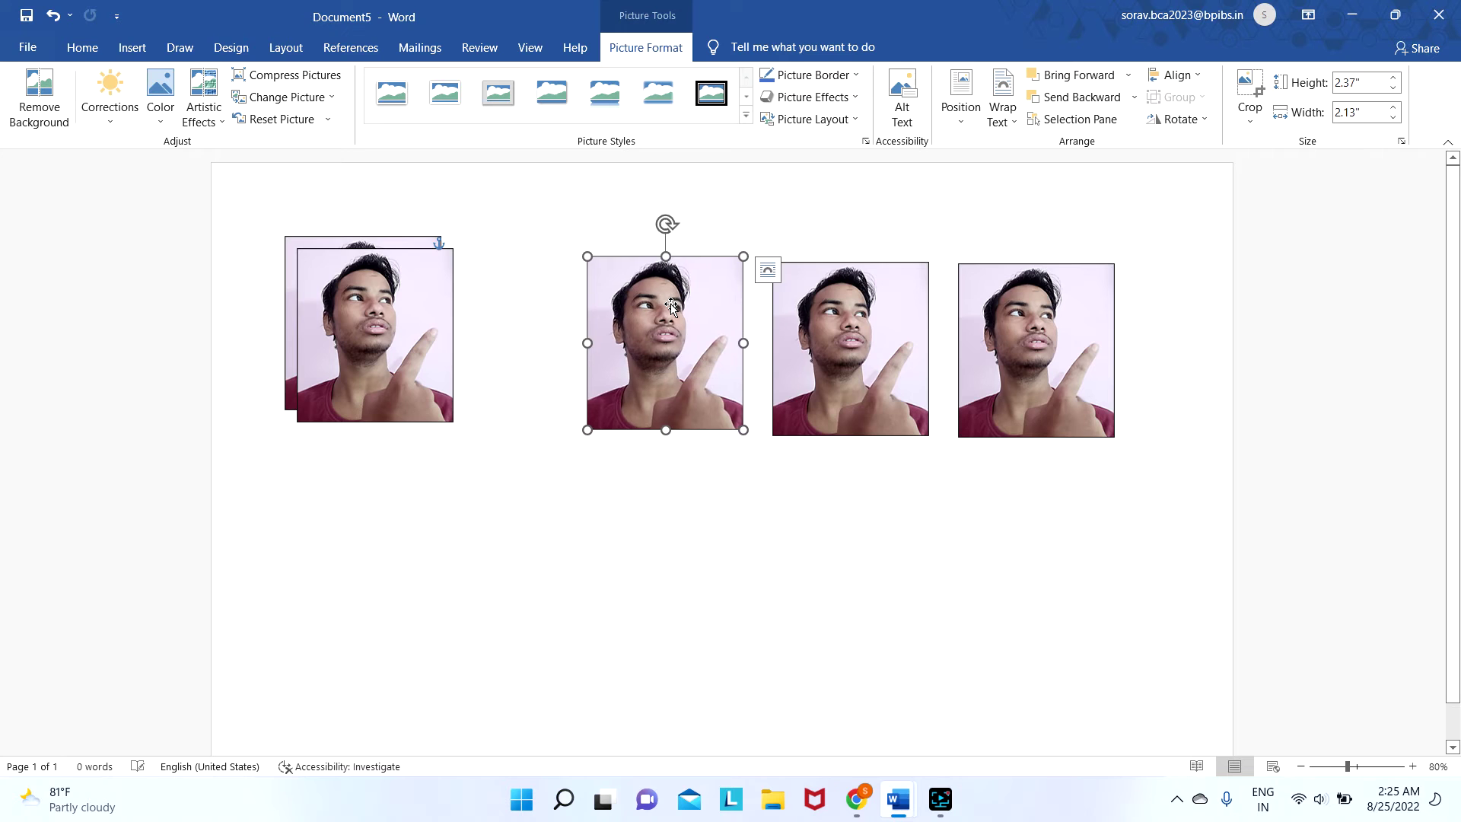
drag(397, 333, 546, 400)
drag(1048, 350, 1093, 331)
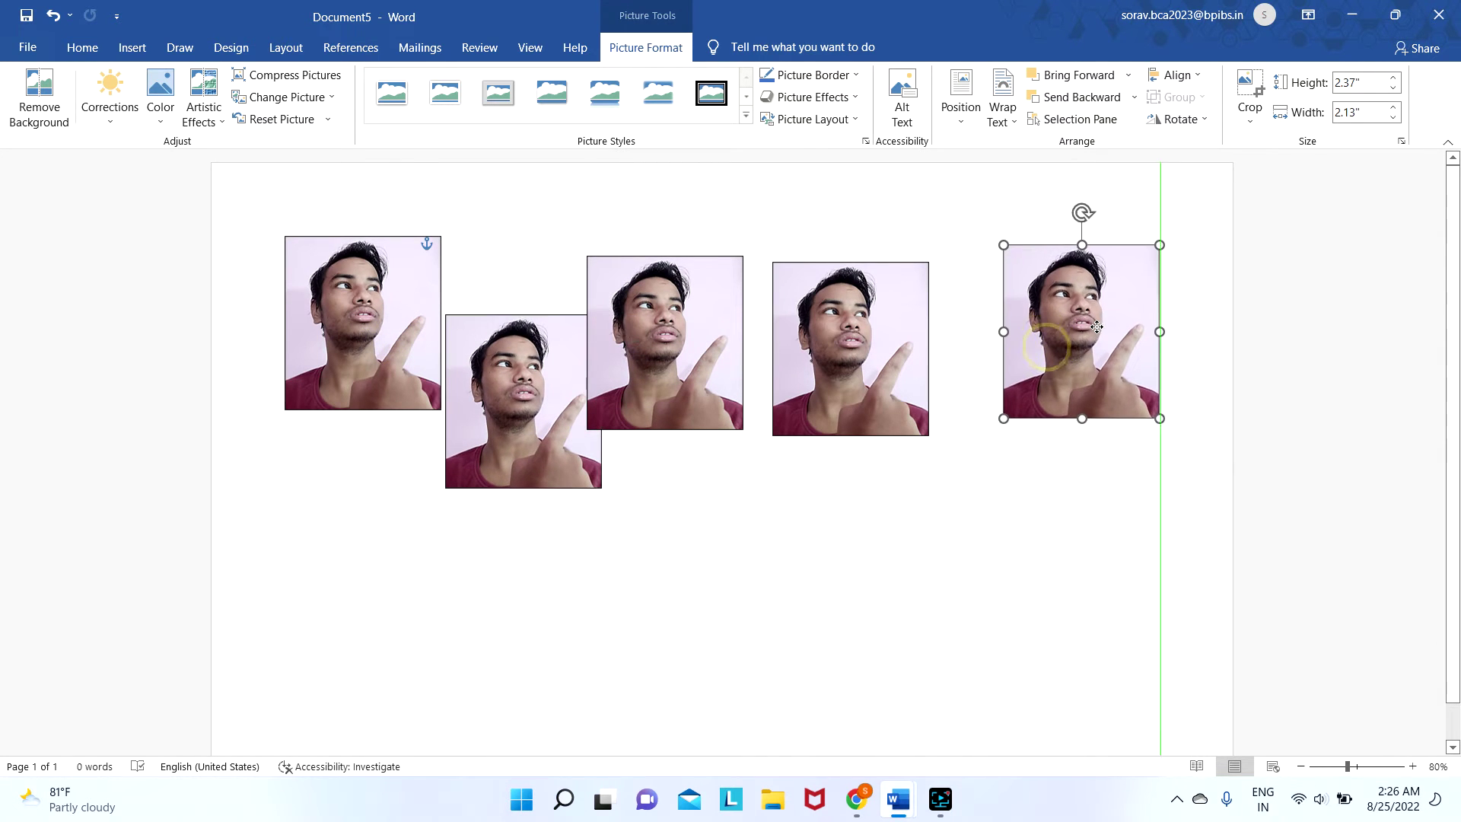
drag(876, 341, 919, 320)
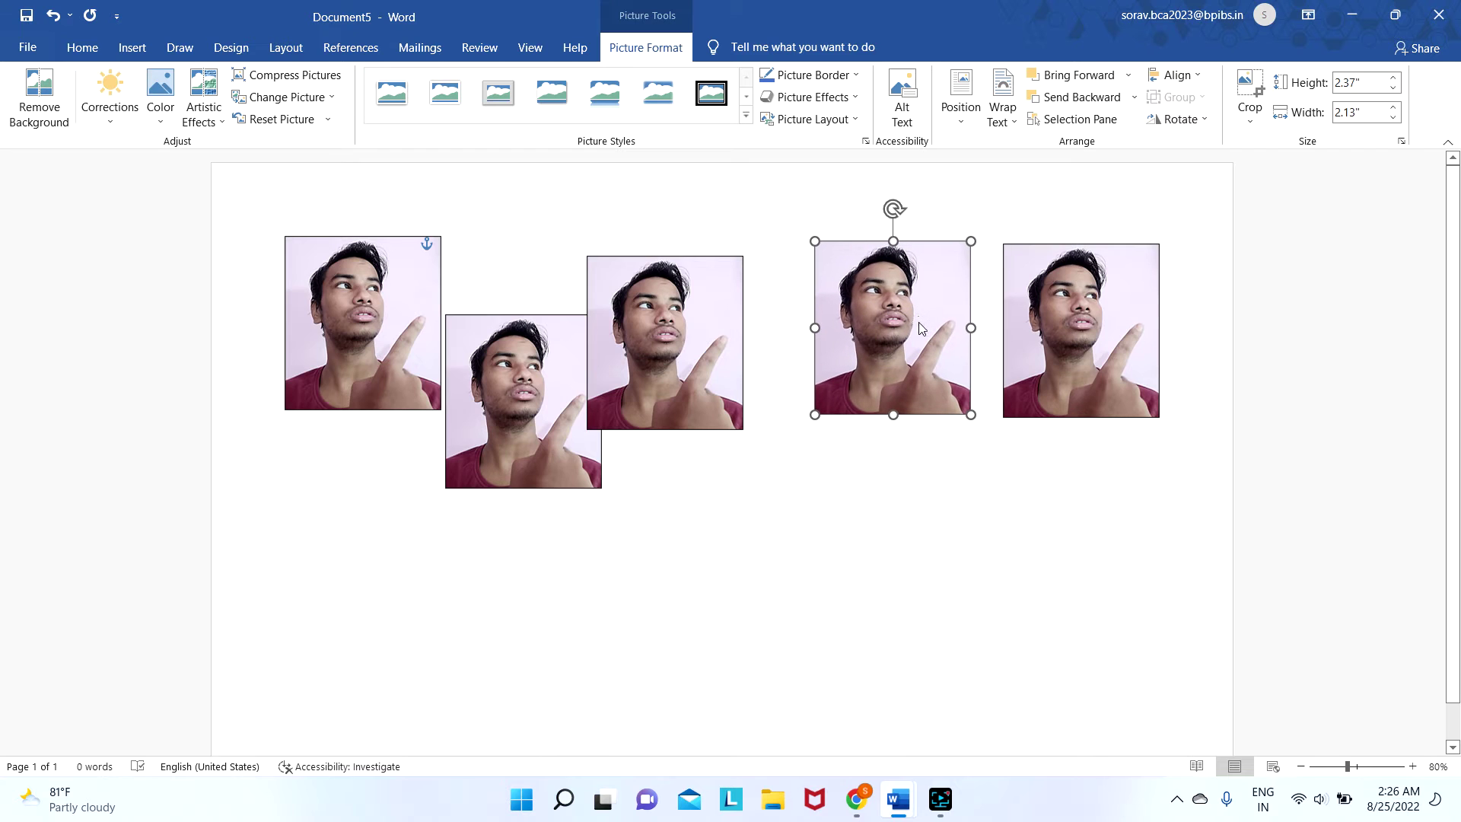
drag(692, 330, 739, 314)
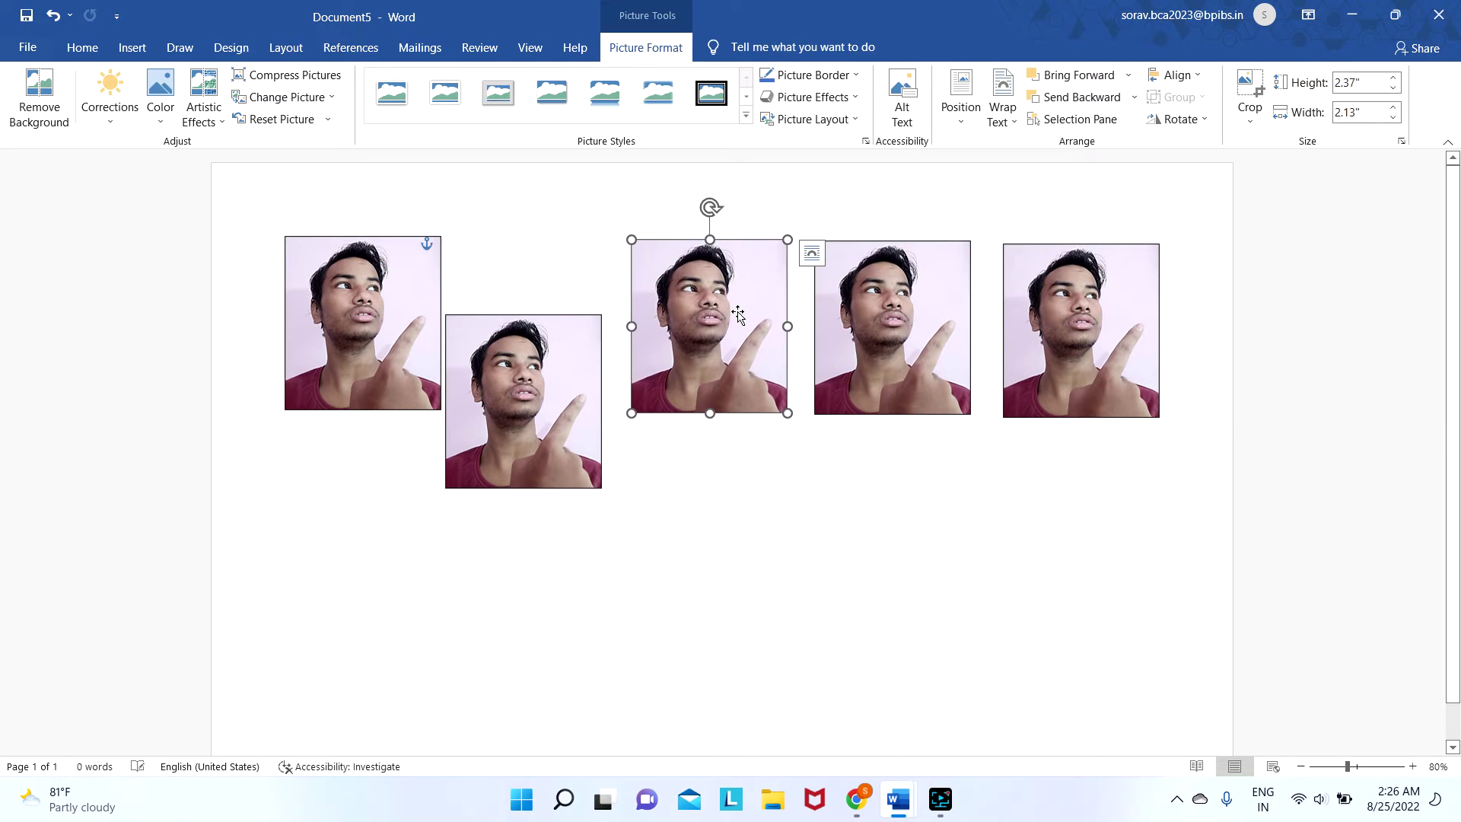
drag(566, 373, 584, 297)
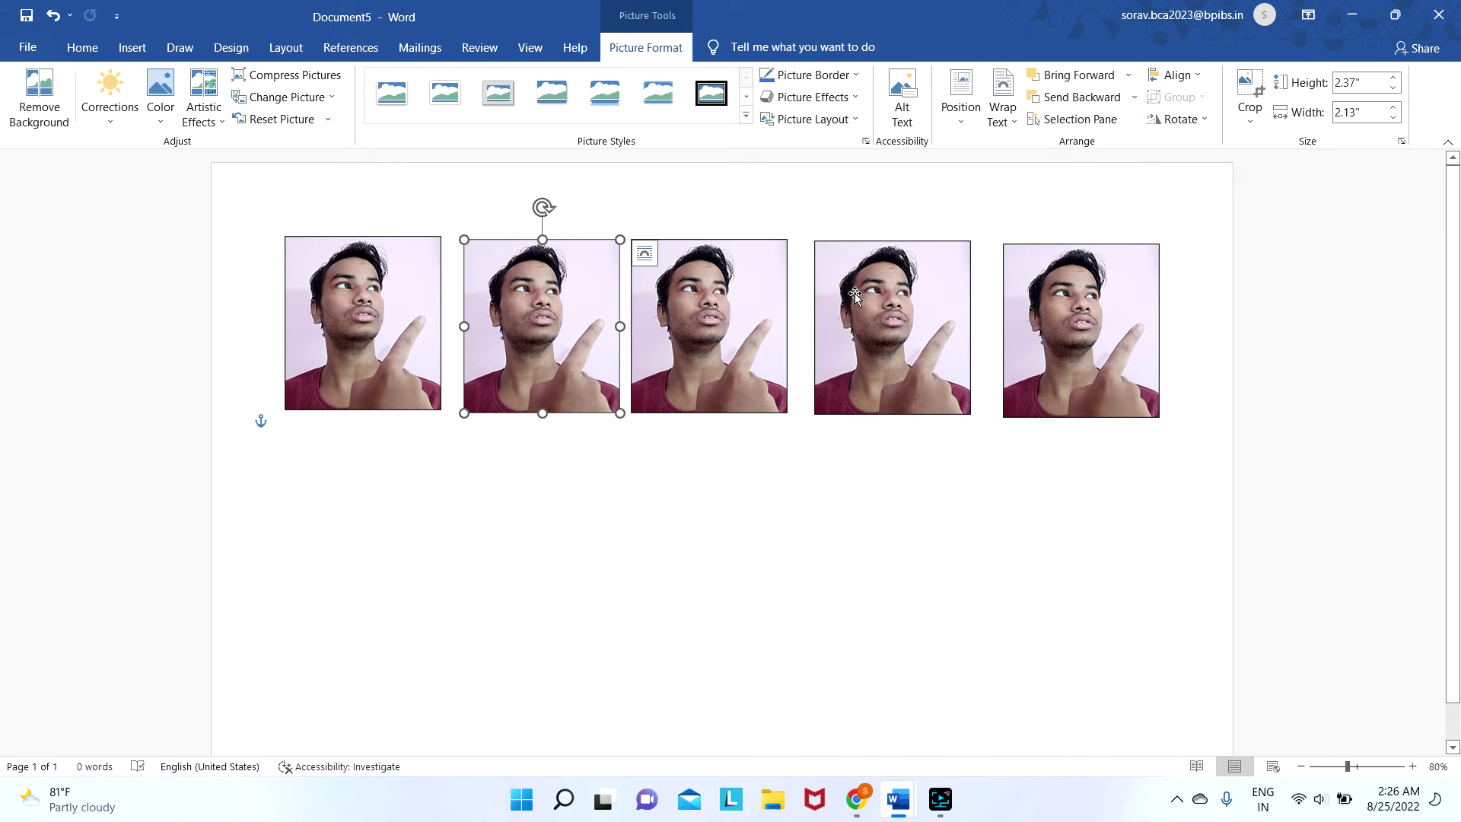
- Fine-tune the positions of the copied photos so the row has narrow, even gaps and roughly level edges
drag(871, 293, 860, 294)
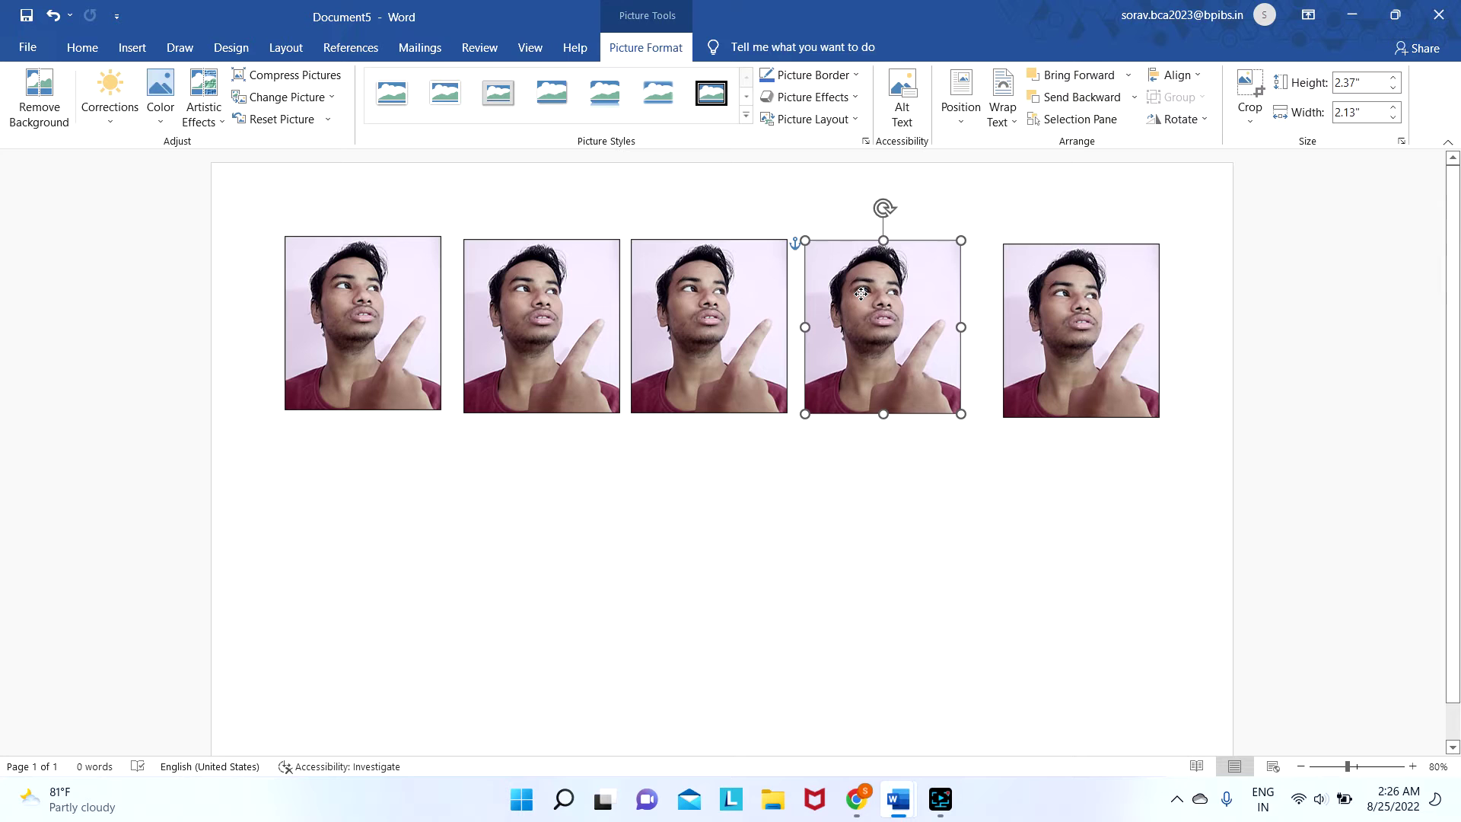
drag(1052, 299, 1025, 294)
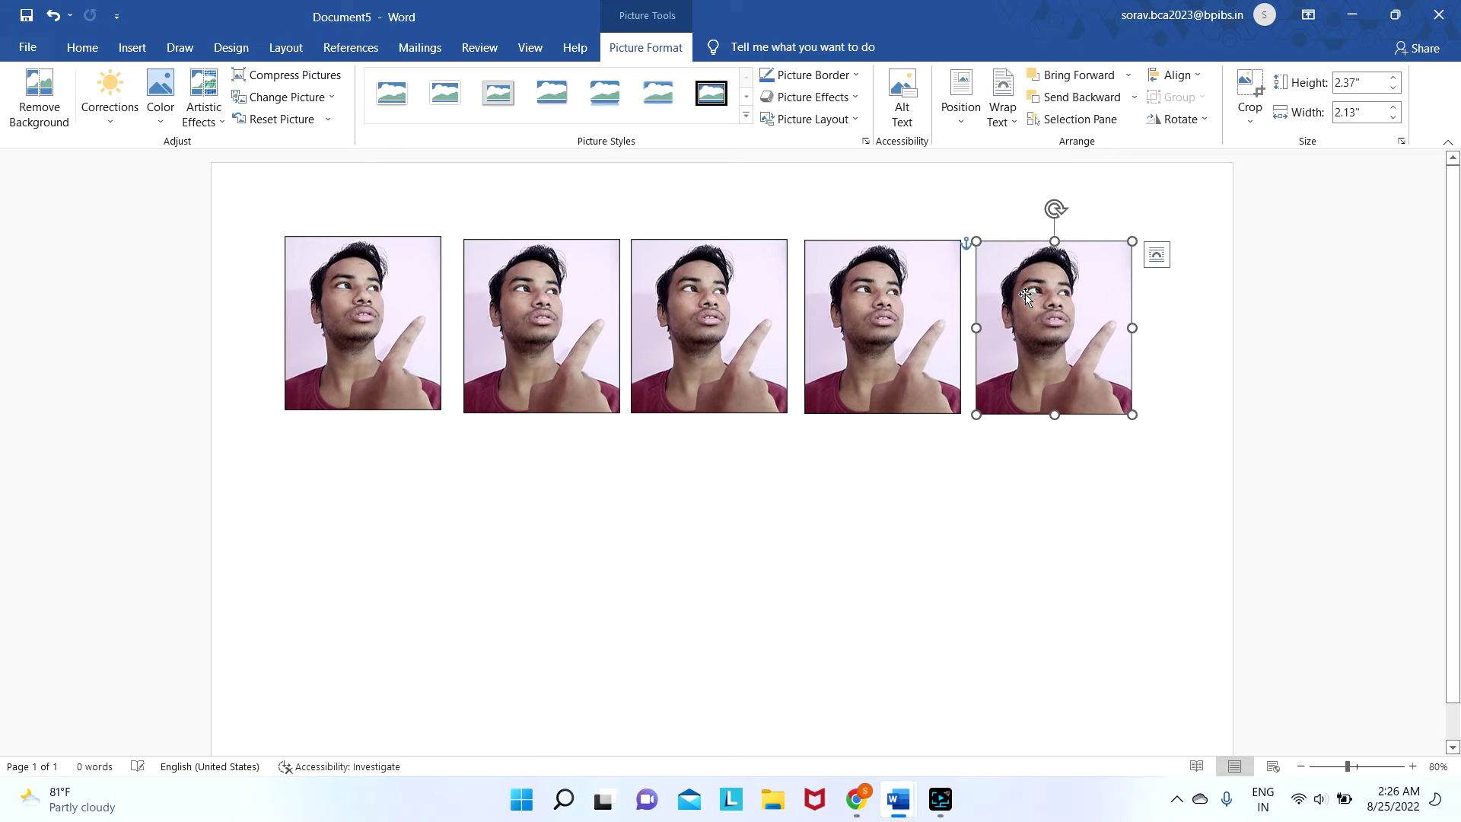
drag(882, 297, 884, 299)
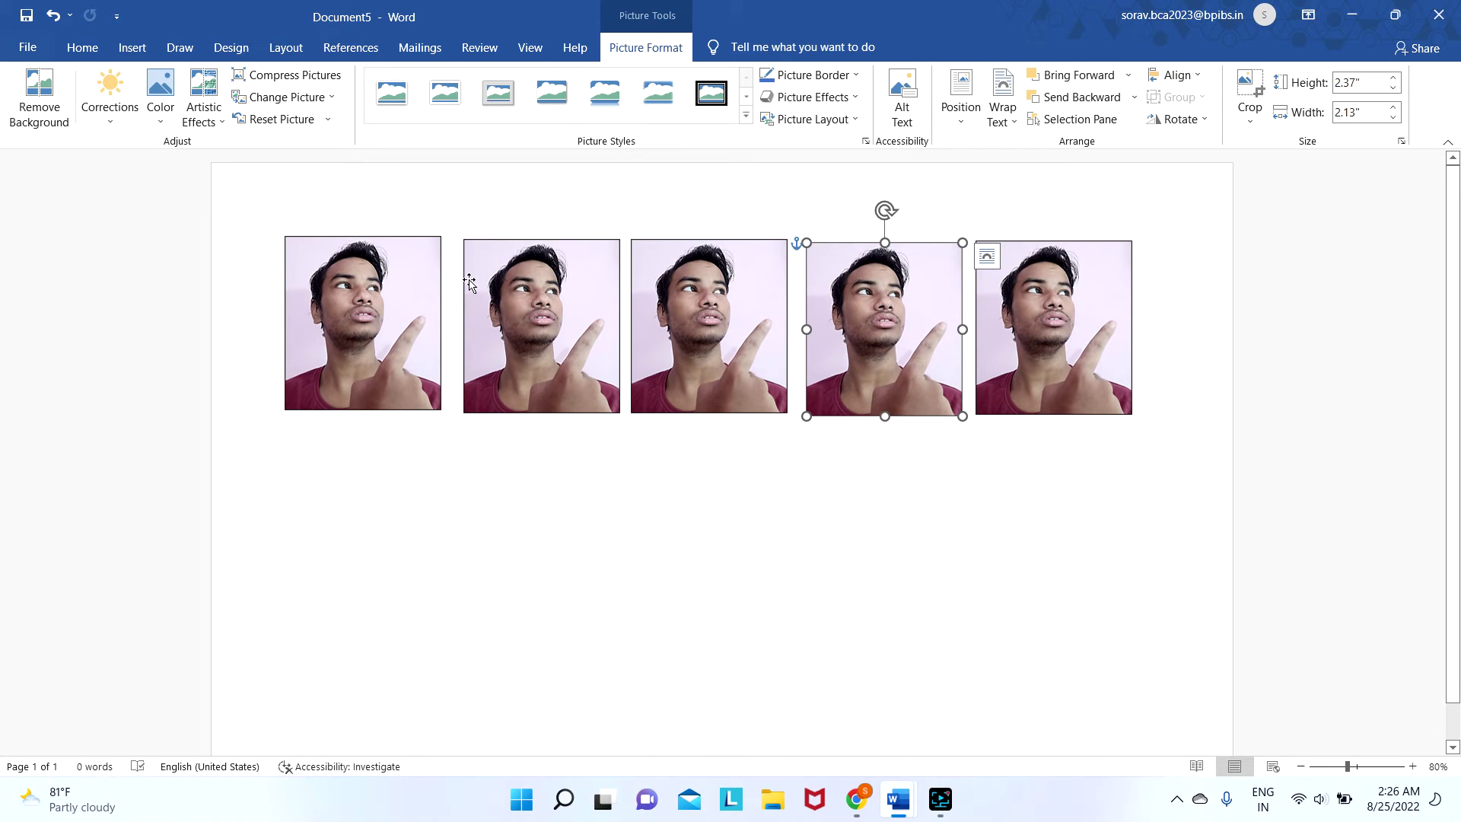
click(405, 284)
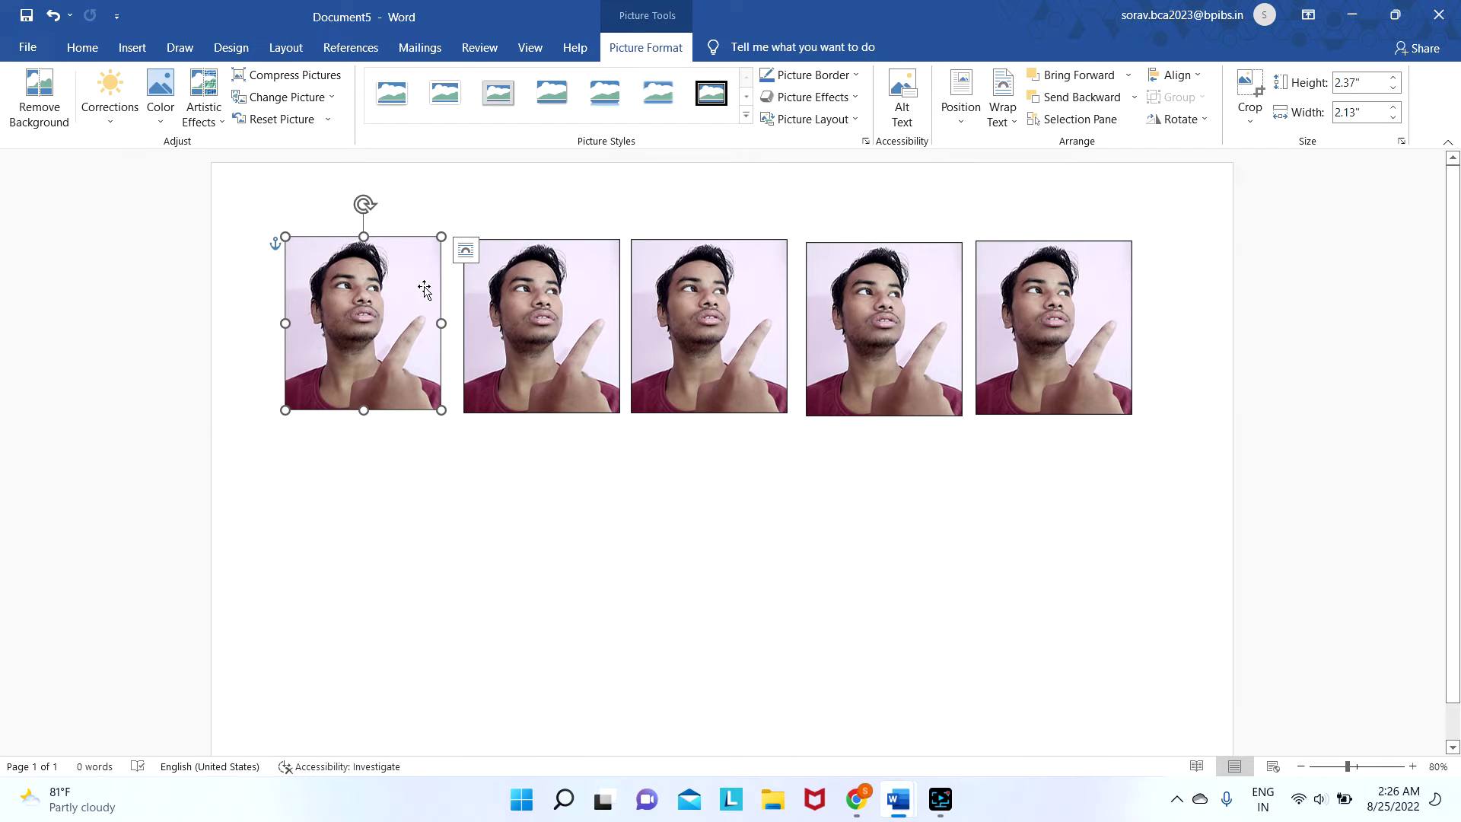
drag(525, 289, 521, 295)
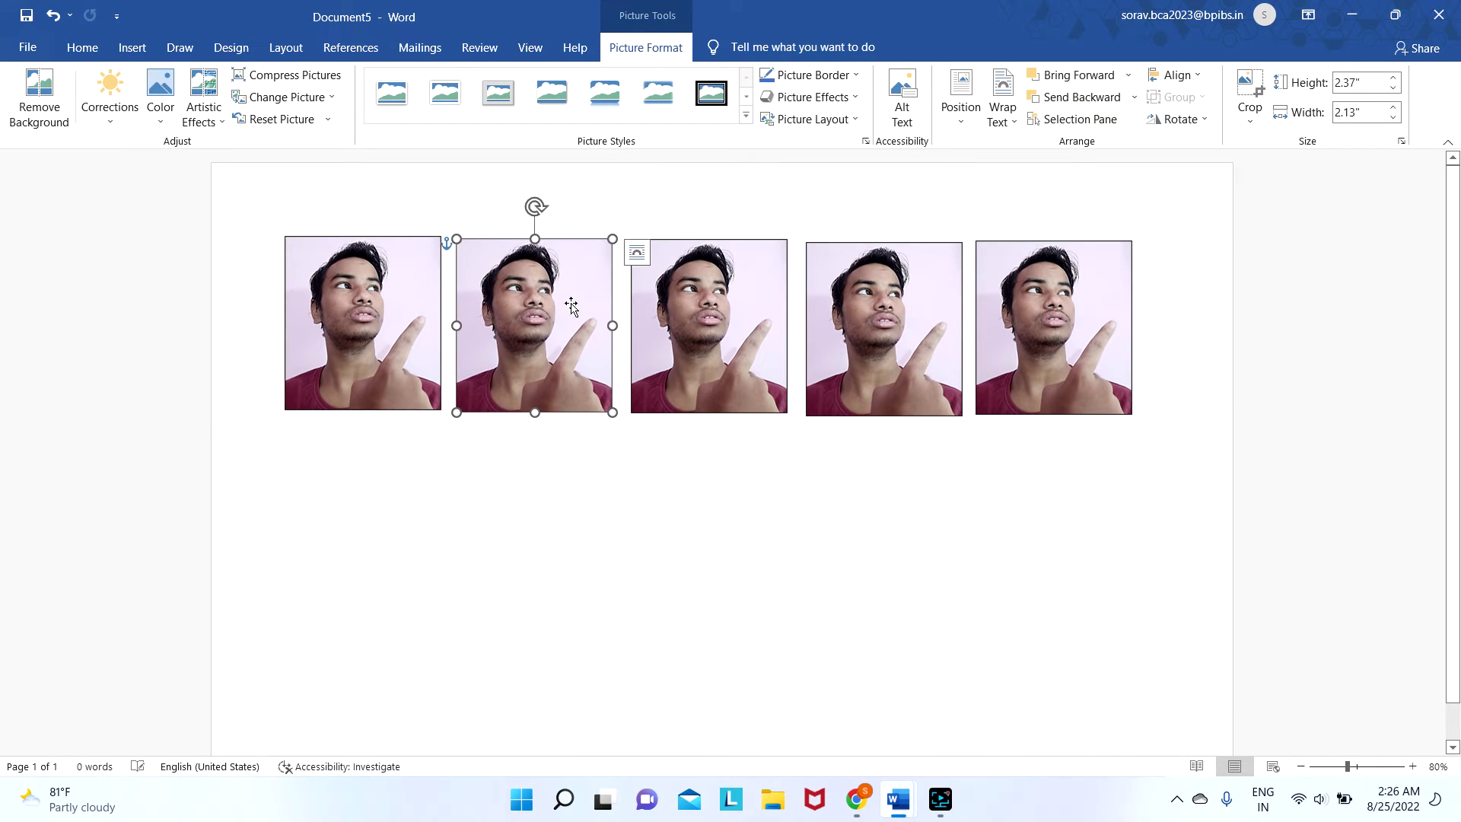
click(678, 303)
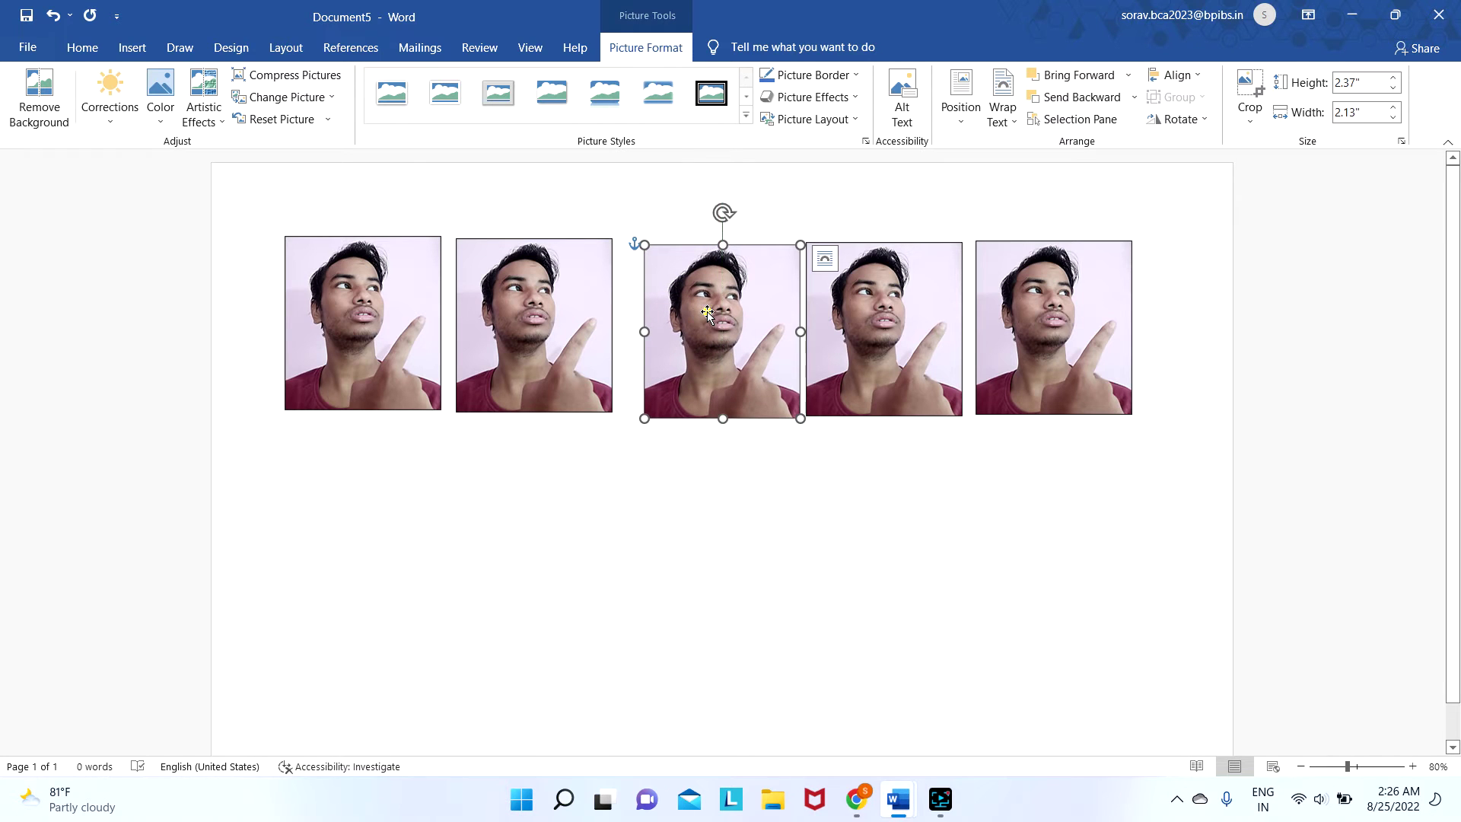
drag(694, 305, 693, 306)
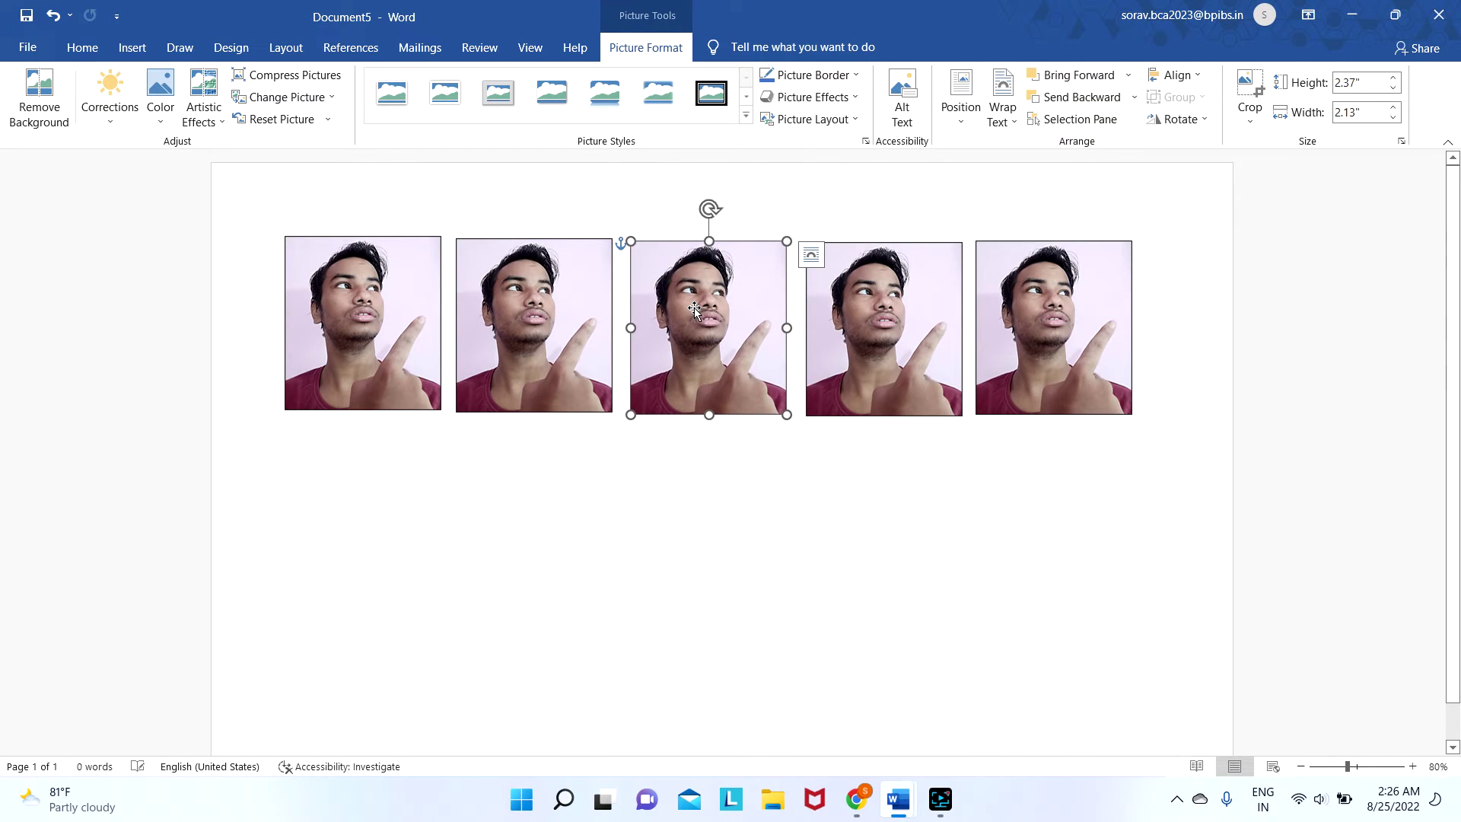
drag(865, 306, 864, 307)
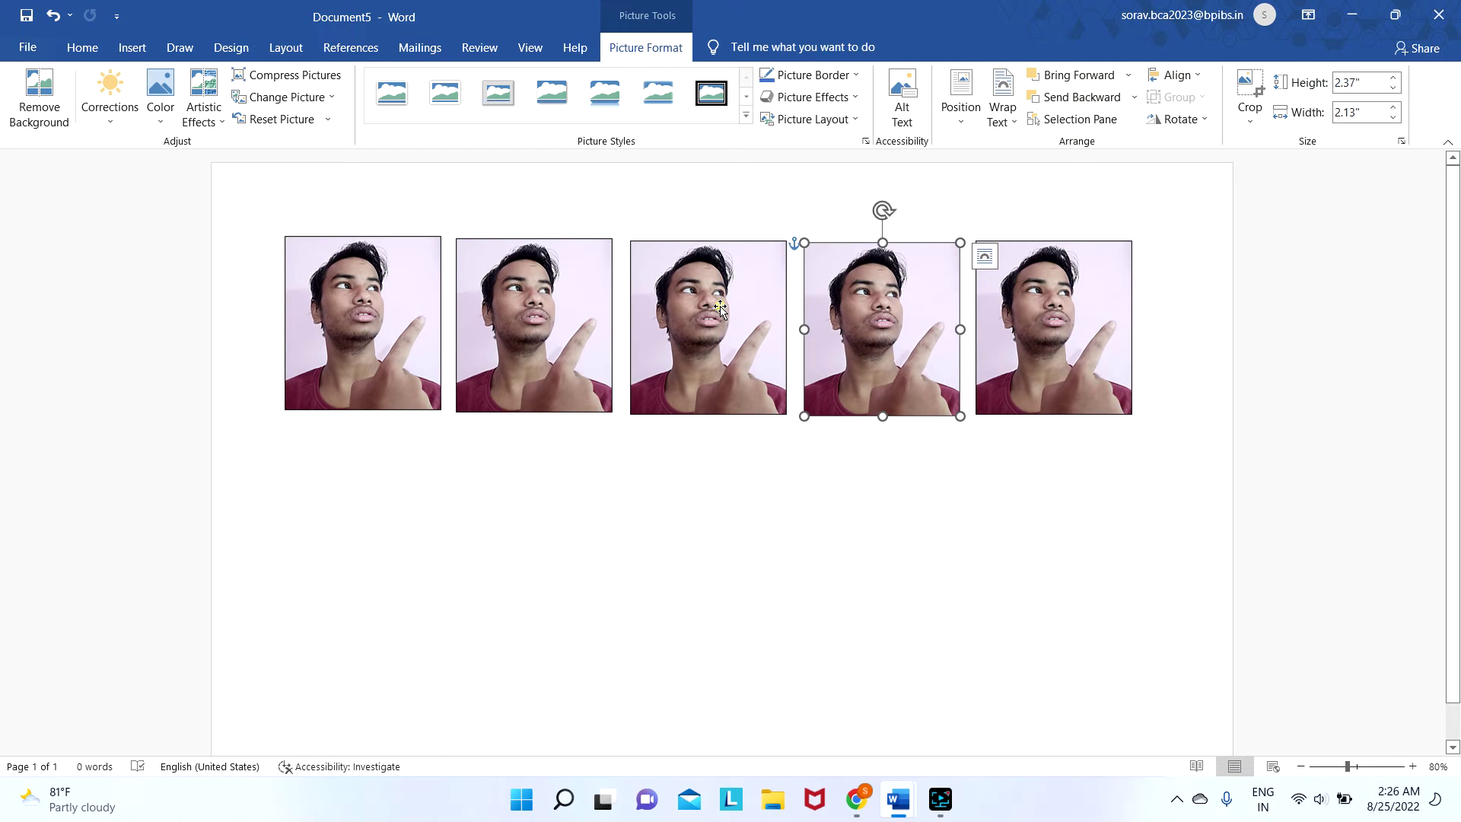
mouse_move(719, 306)
mouse_down()
mouse_move(703, 304)
mouse_move(717, 305)
mouse_up()
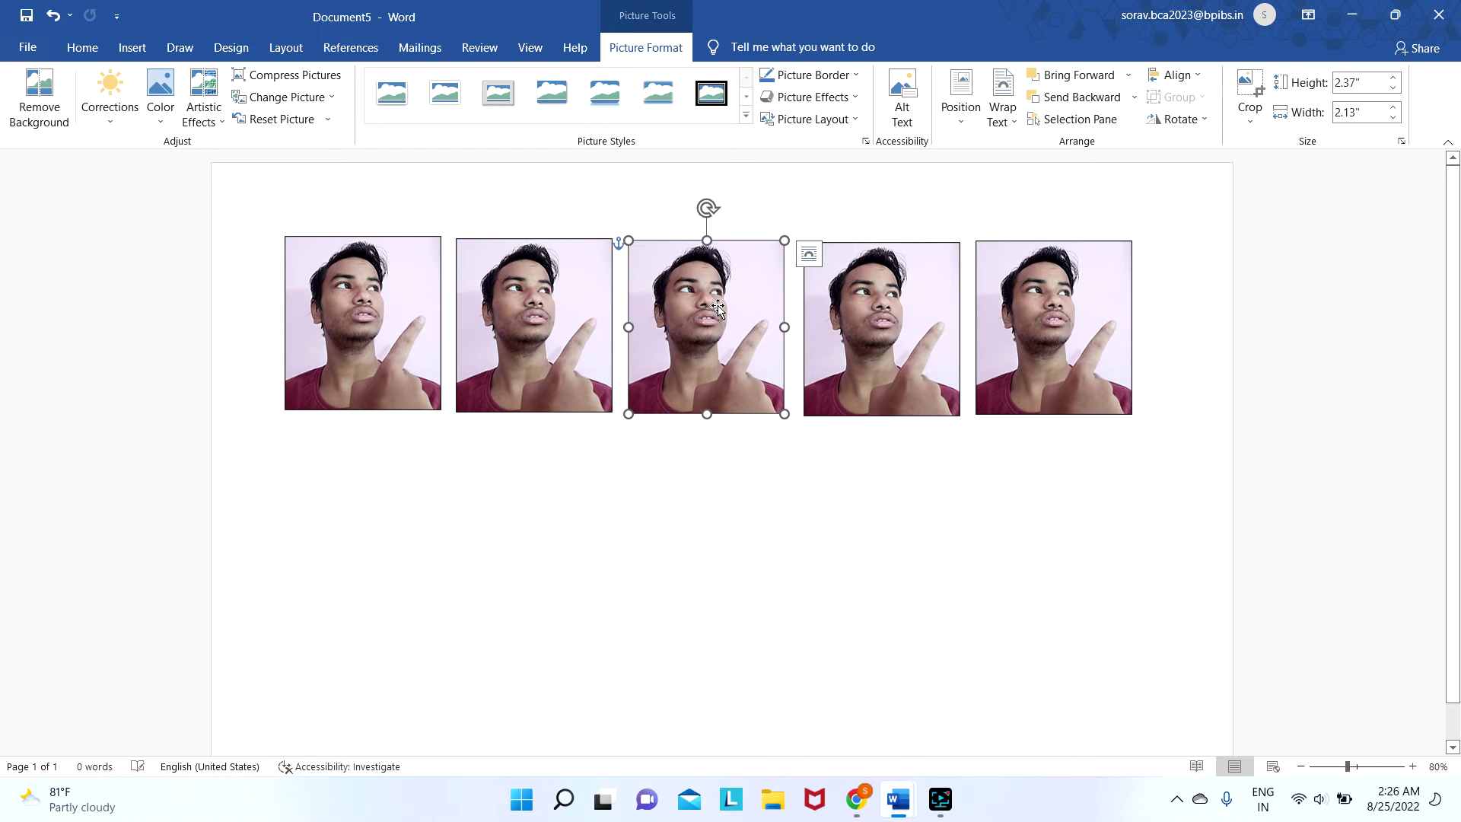
drag(885, 327, 881, 327)
drag(1050, 325, 1045, 328)
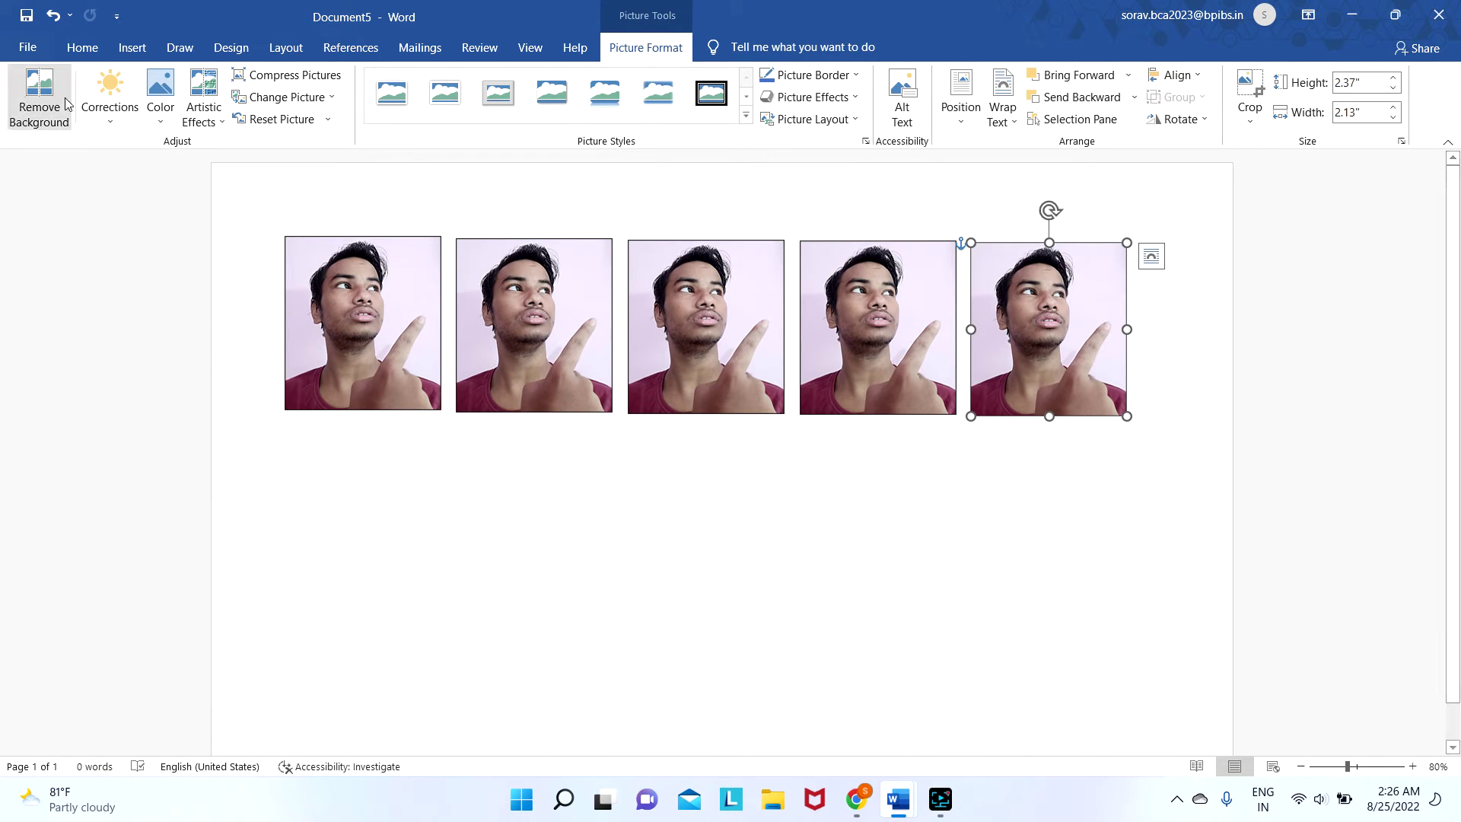
click(75, 47)
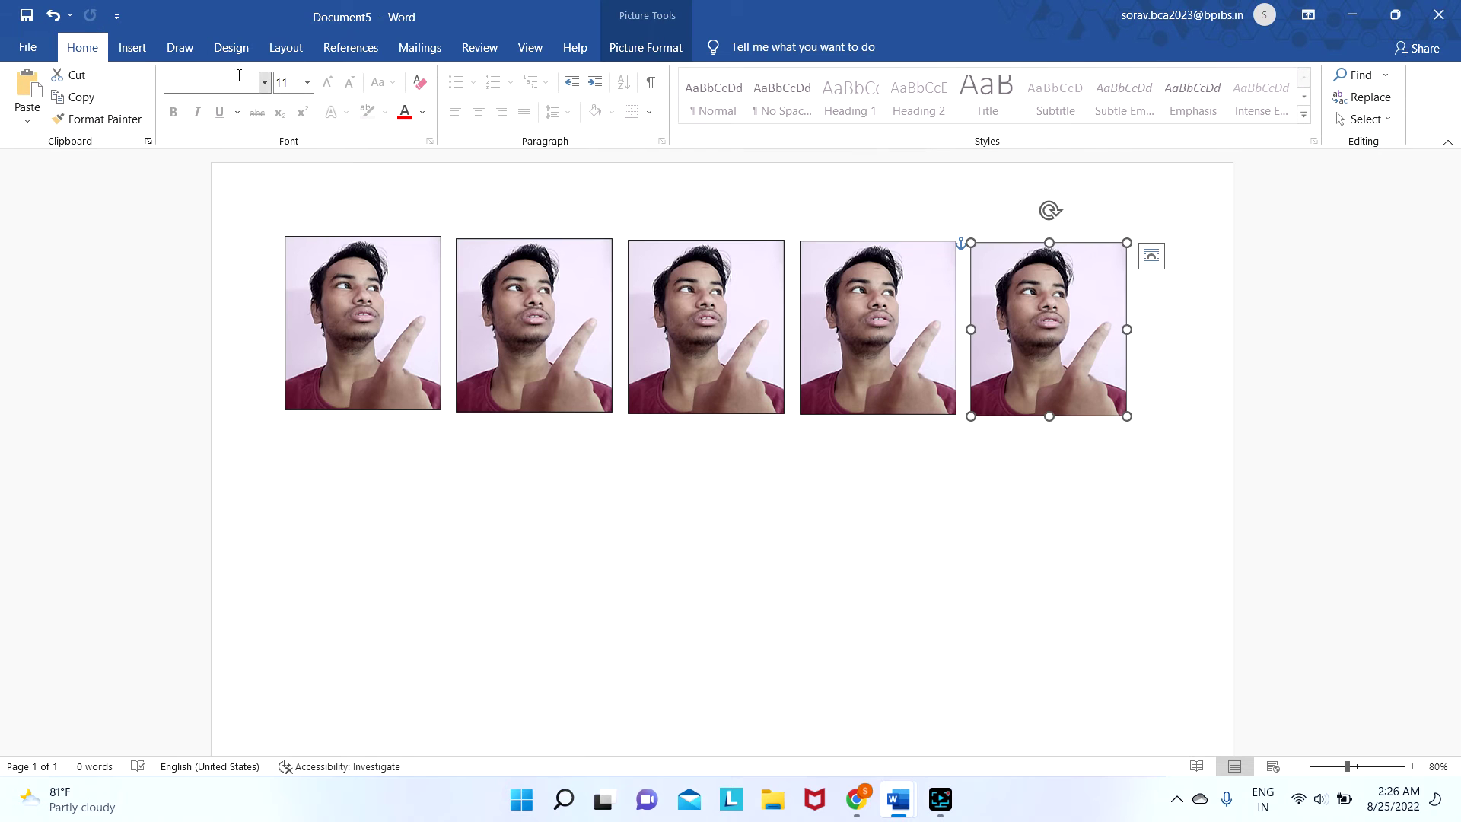
click(300, 82)
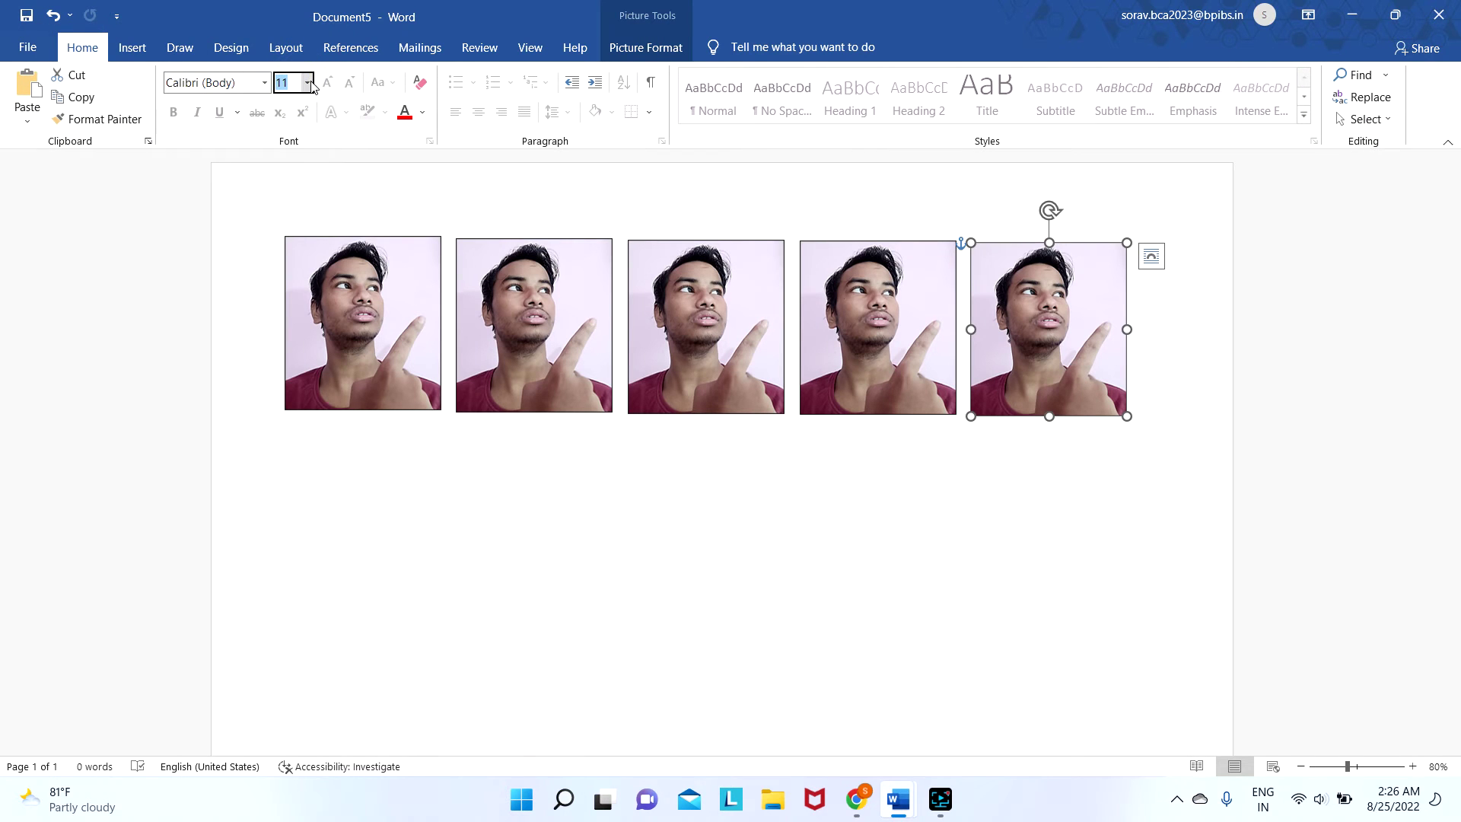
click(308, 83)
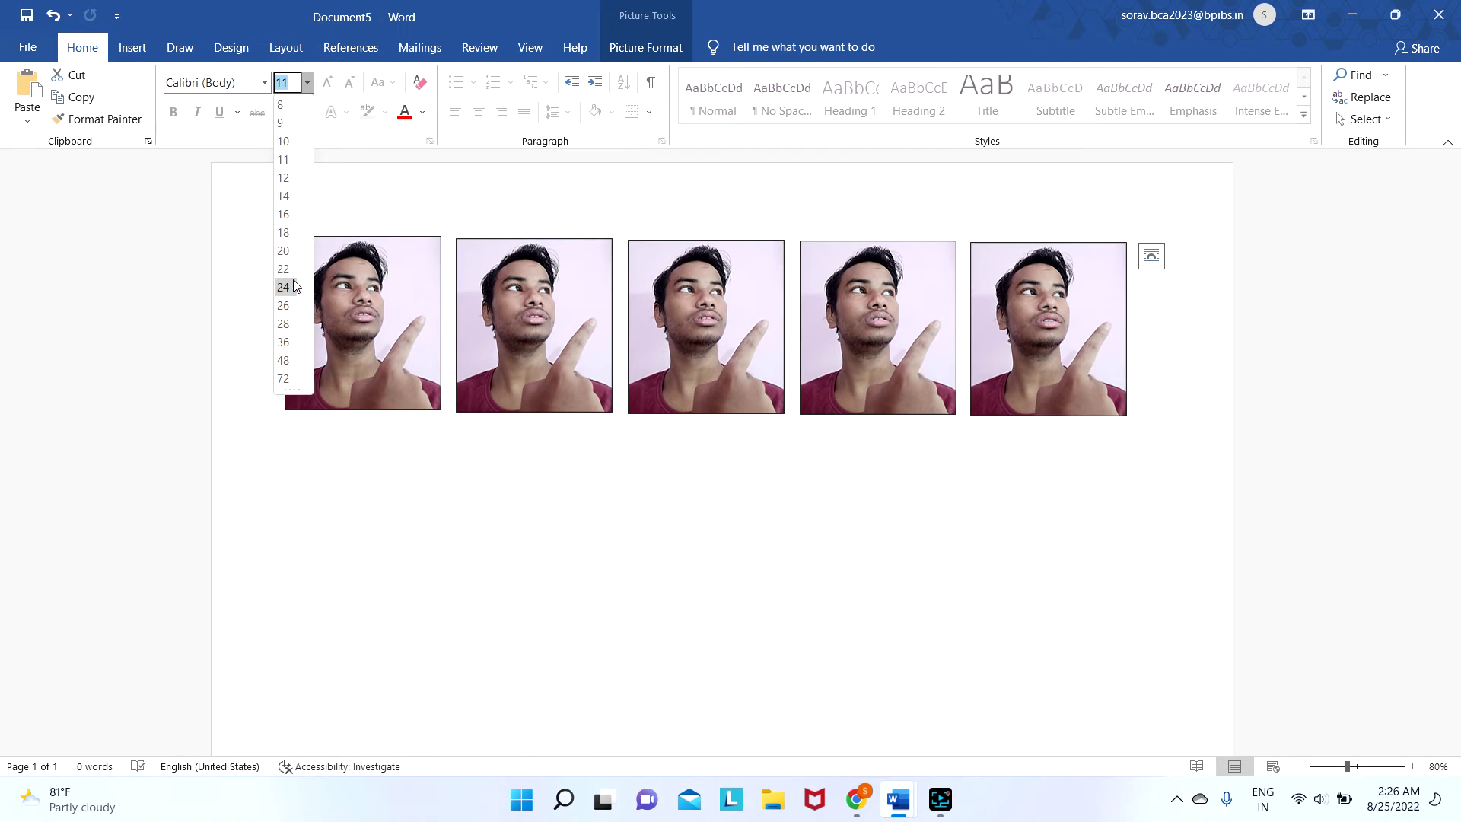
click(297, 533)
- Select the whole document content and set its font size to 24
key(ctrl+a)
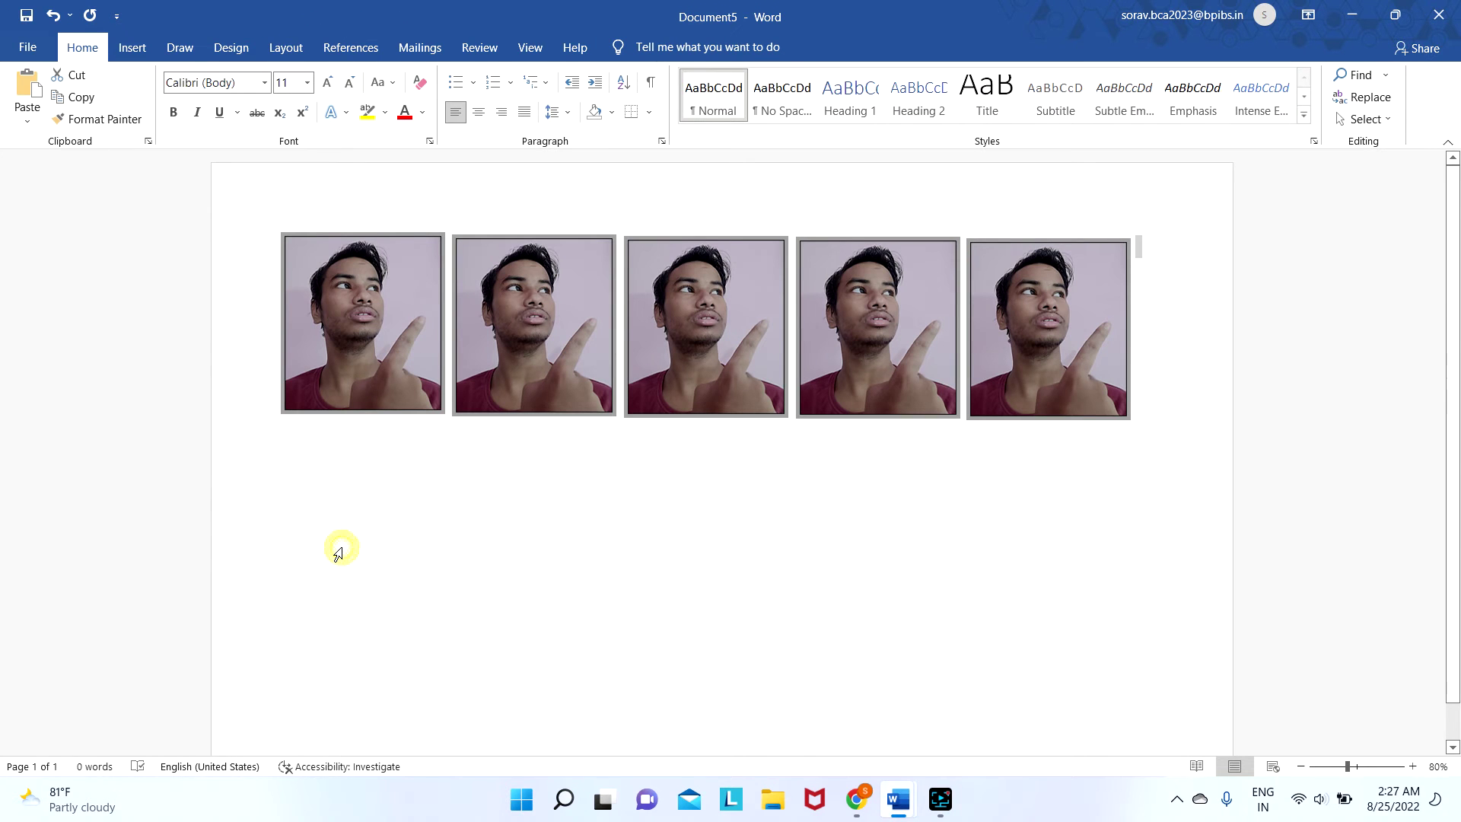
click(308, 83)
click(295, 297)
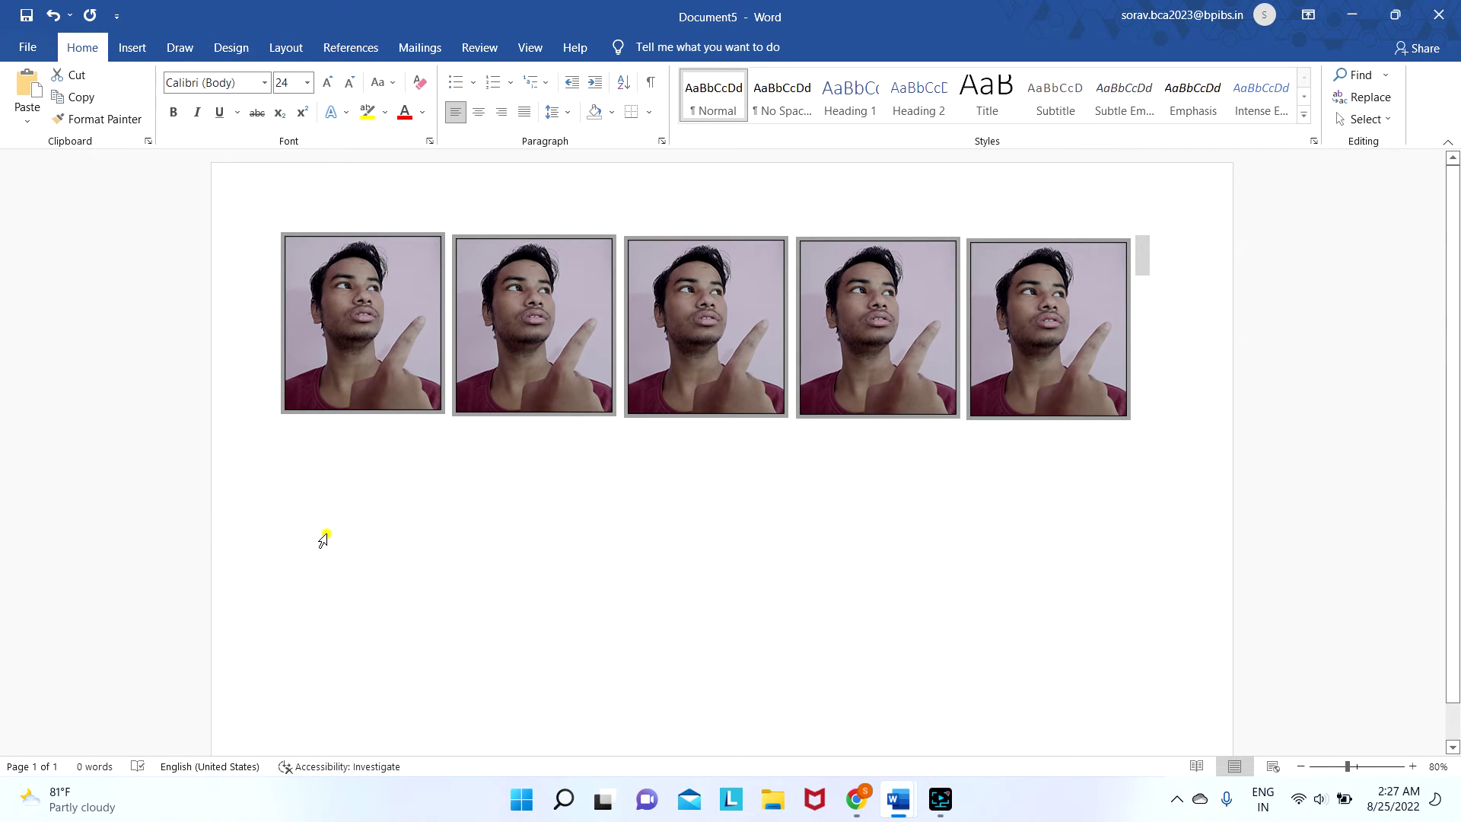
- Place the text insertion point in the blank area just below the first photo
click(323, 540)
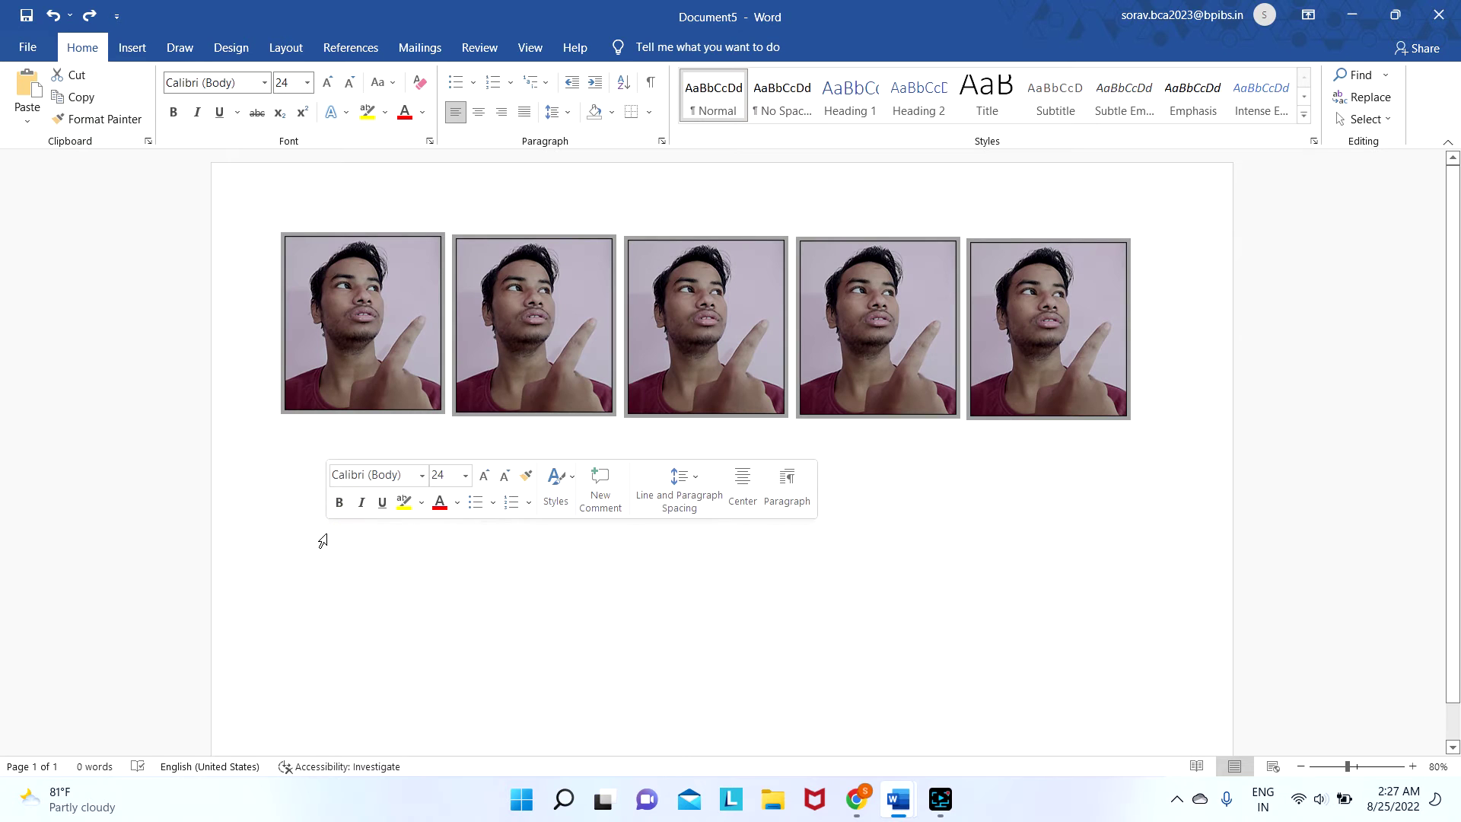
click(322, 537)
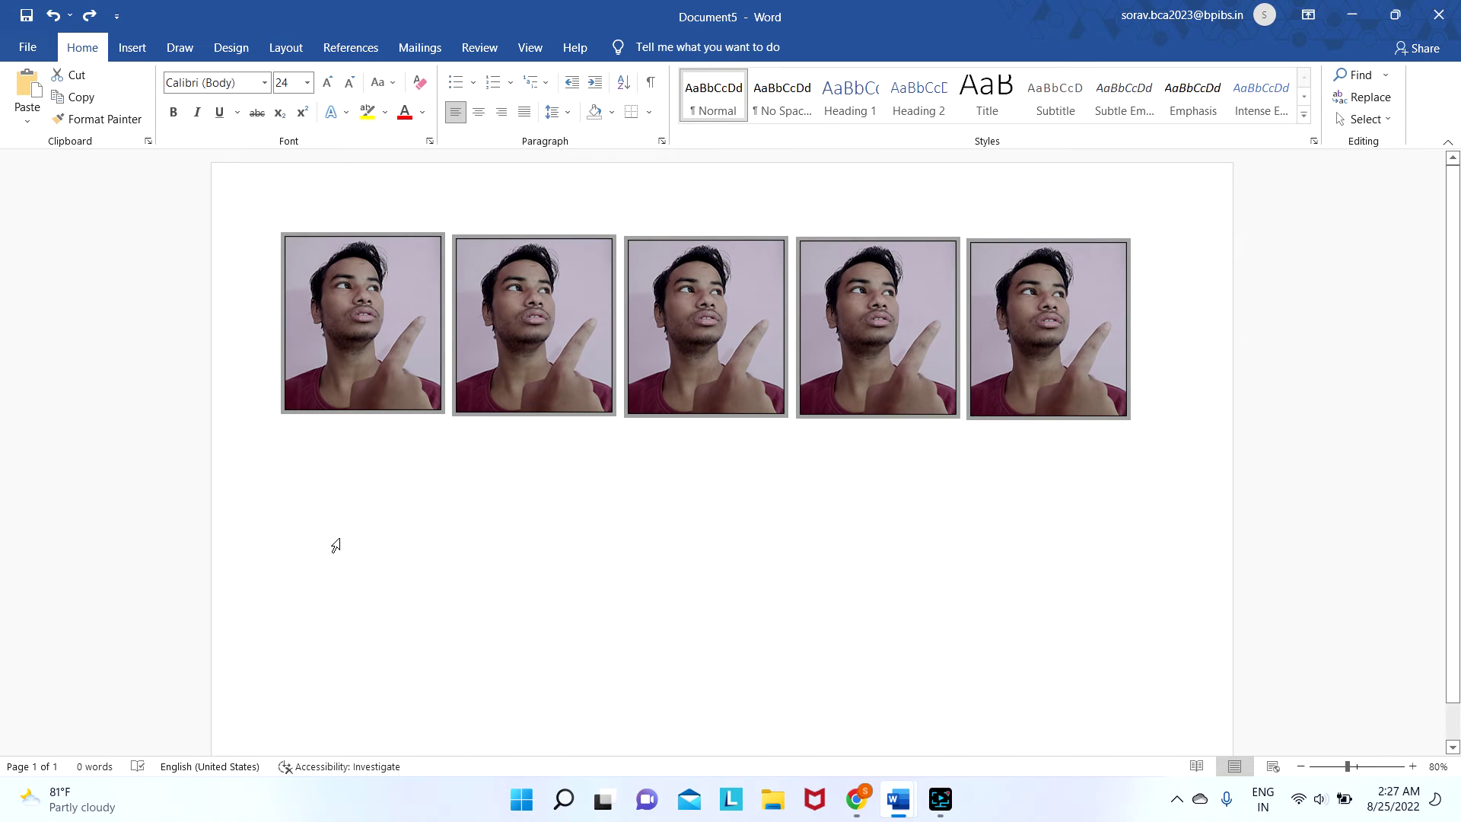
click(332, 540)
click(366, 360)
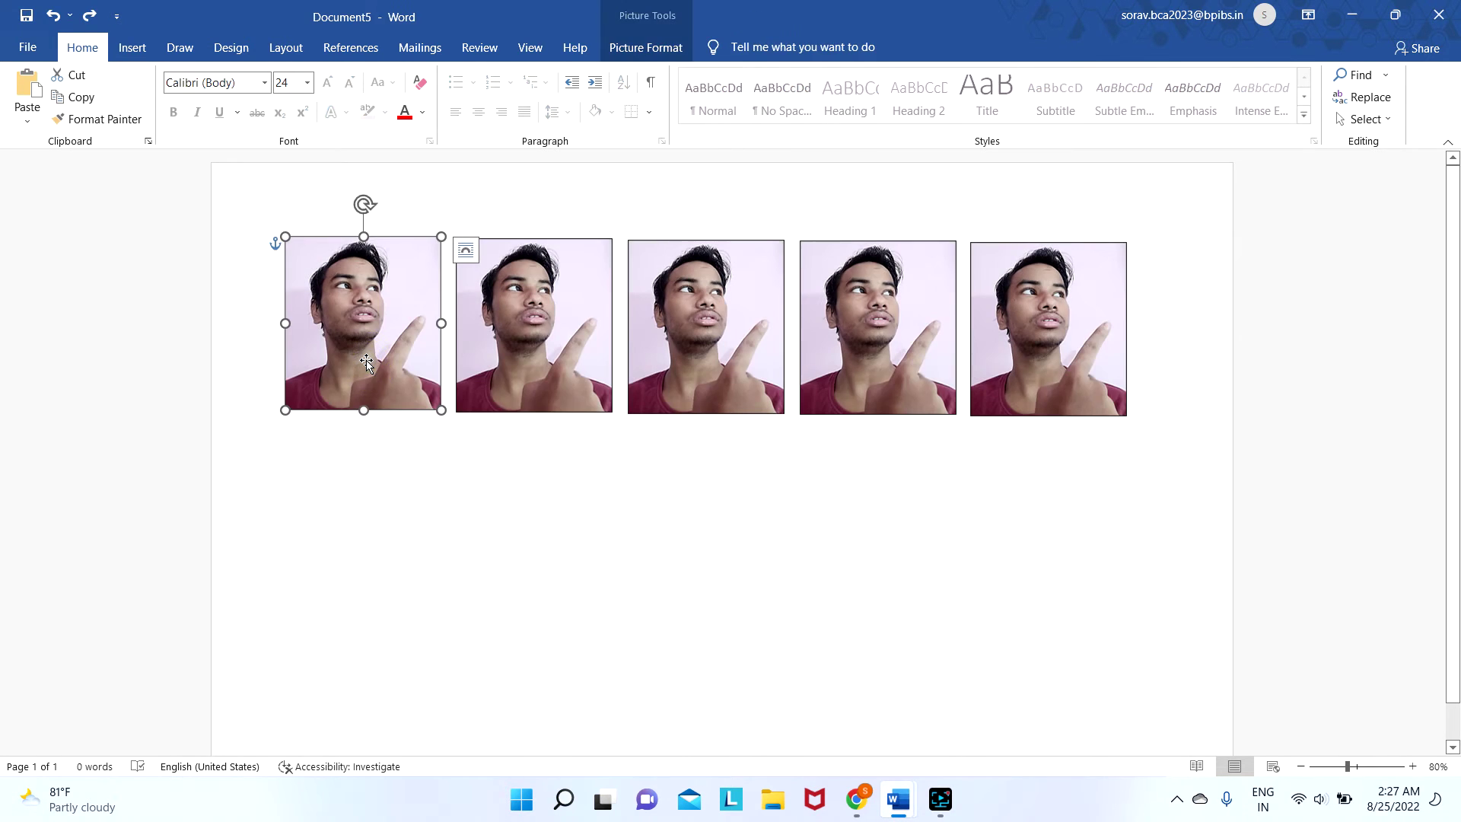
click(318, 521)
click(320, 518)
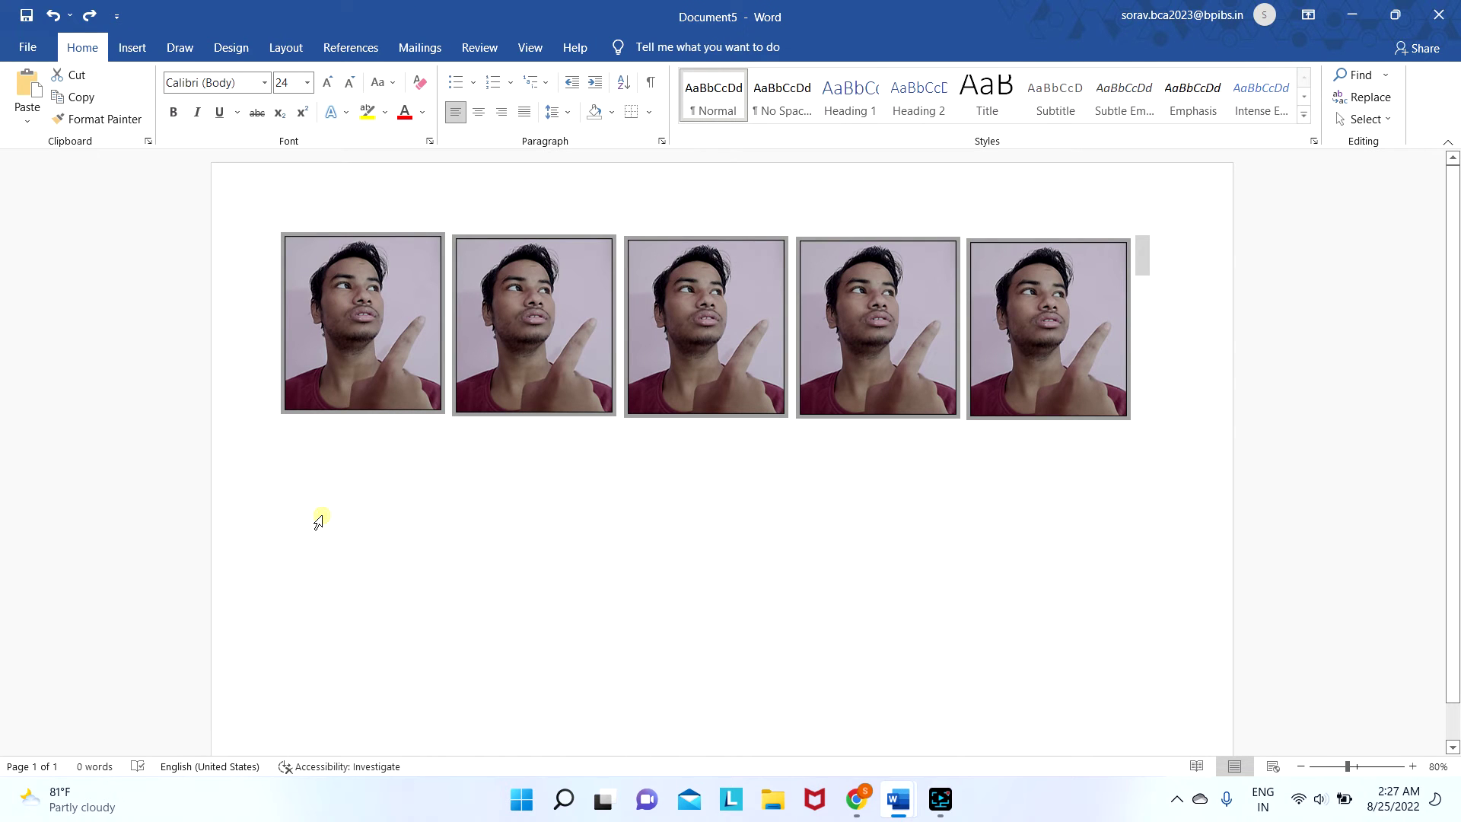
key(ctrl+y)
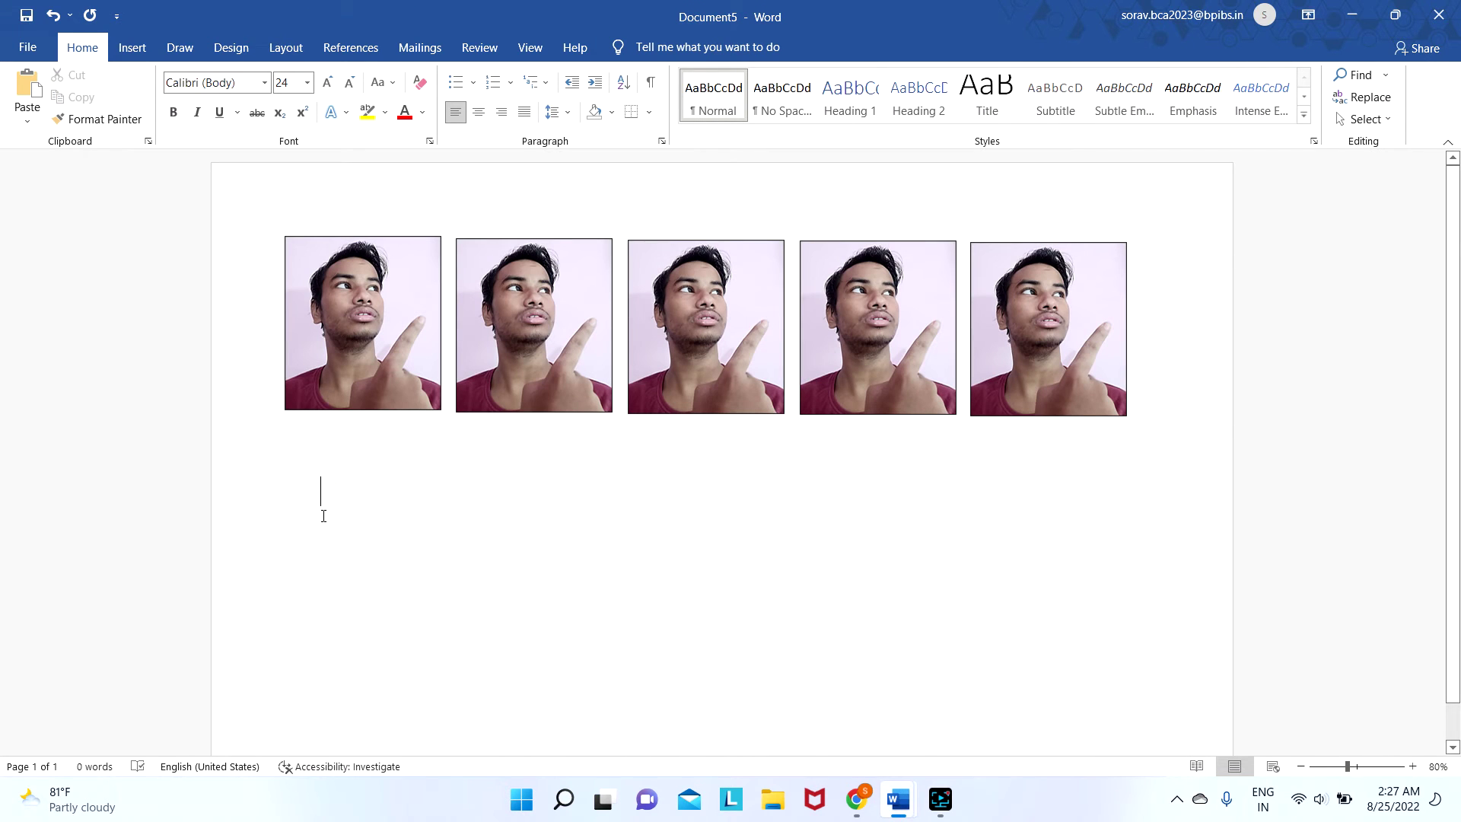
- Write the line "PRESS CTRL AND SELECT ALL PICTURES ONNE BY ONE BUT NOT" below the photos
text(PRES)
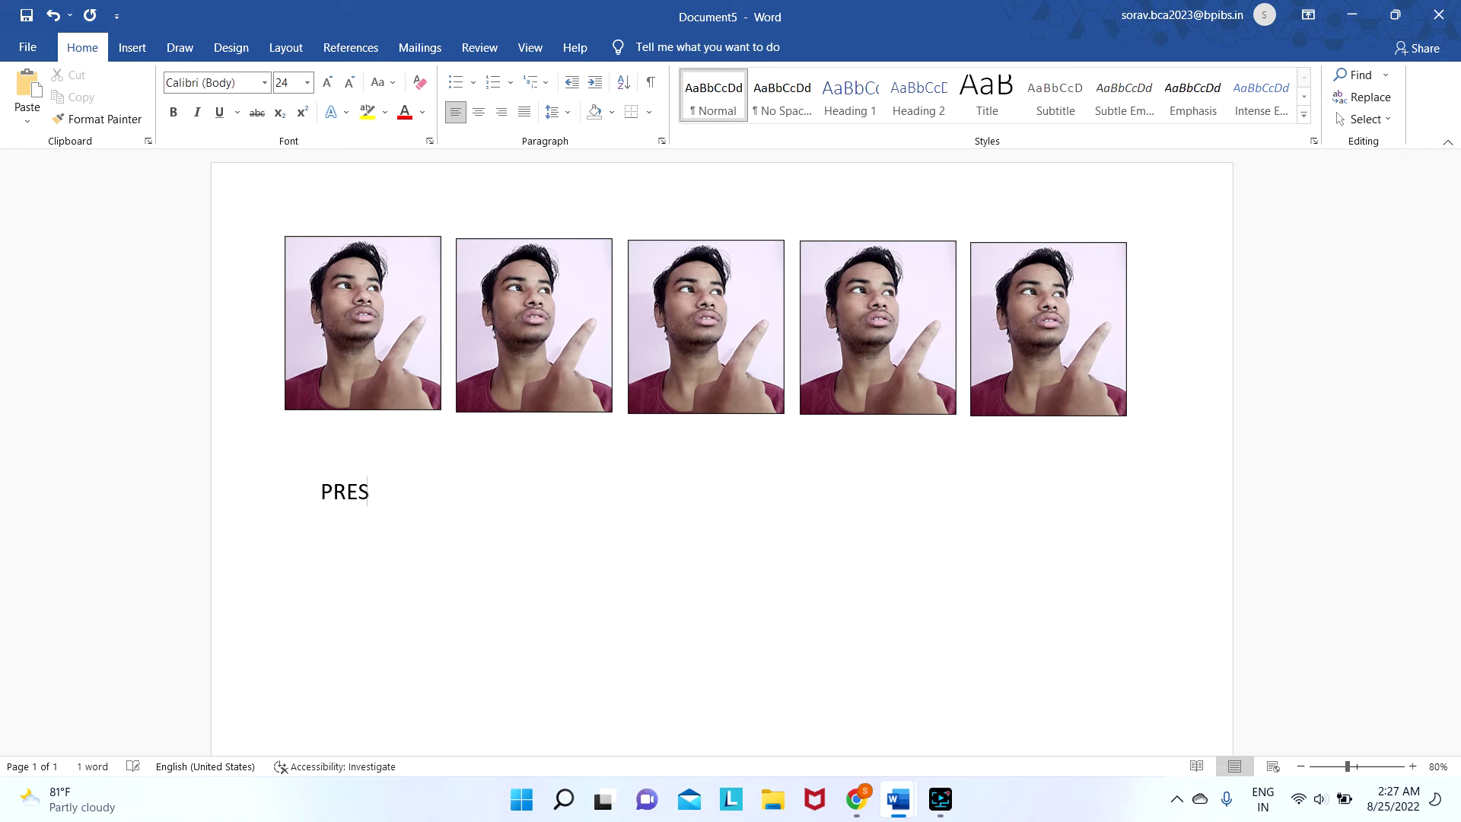
text(S CTRL)
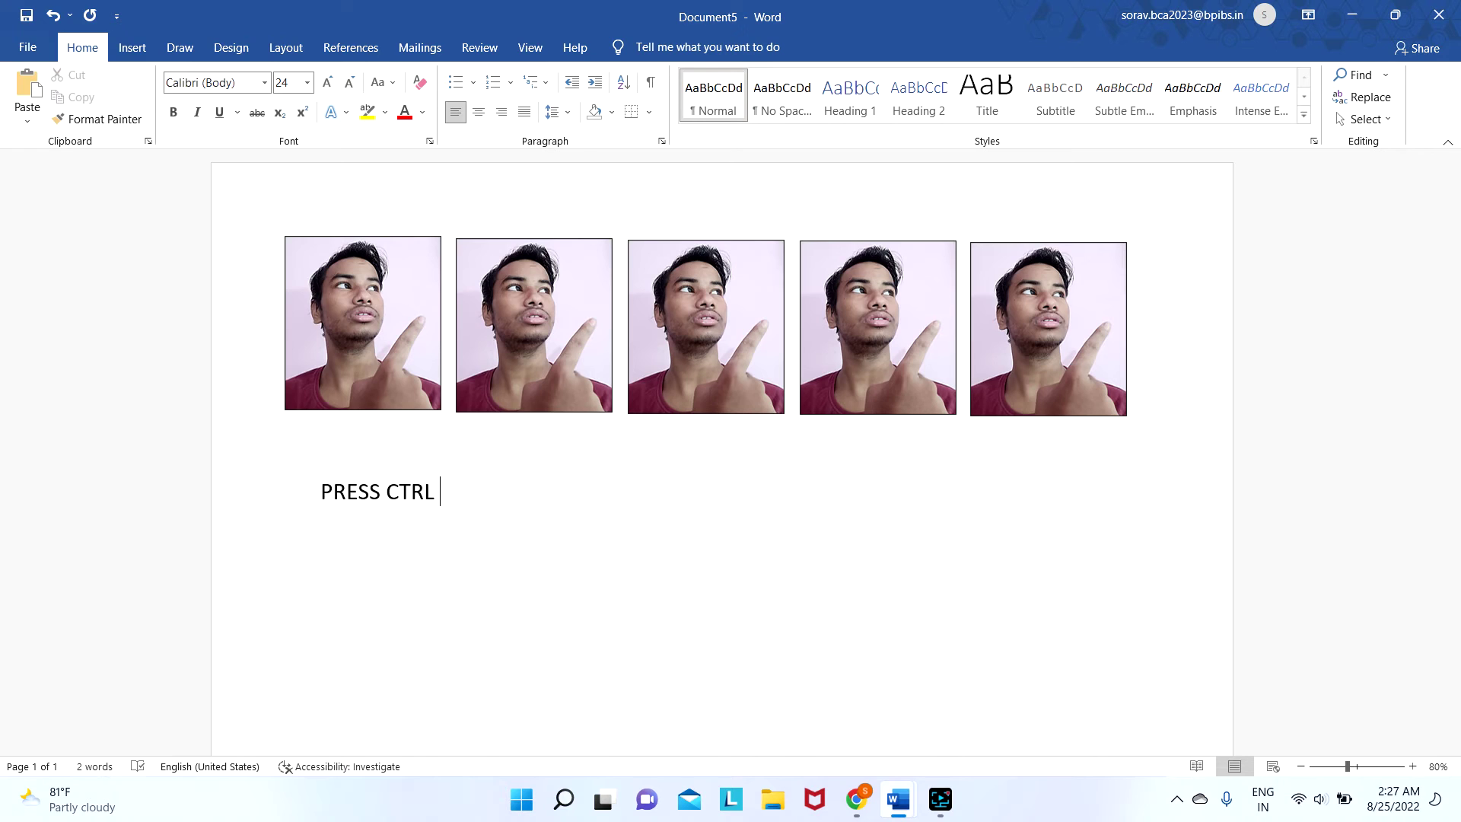
text(AND SELECT )
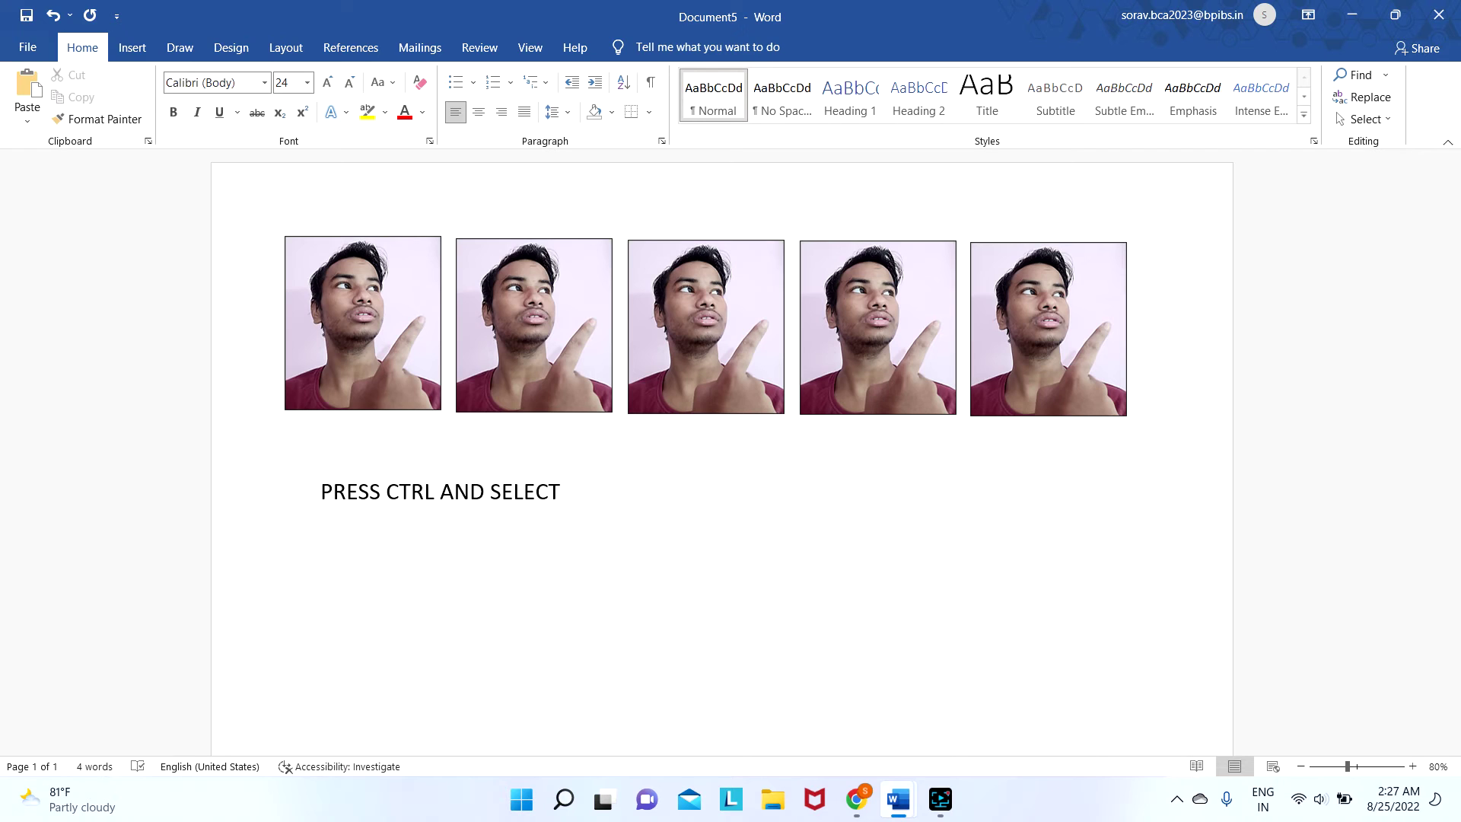
text(ALL PICTURES)
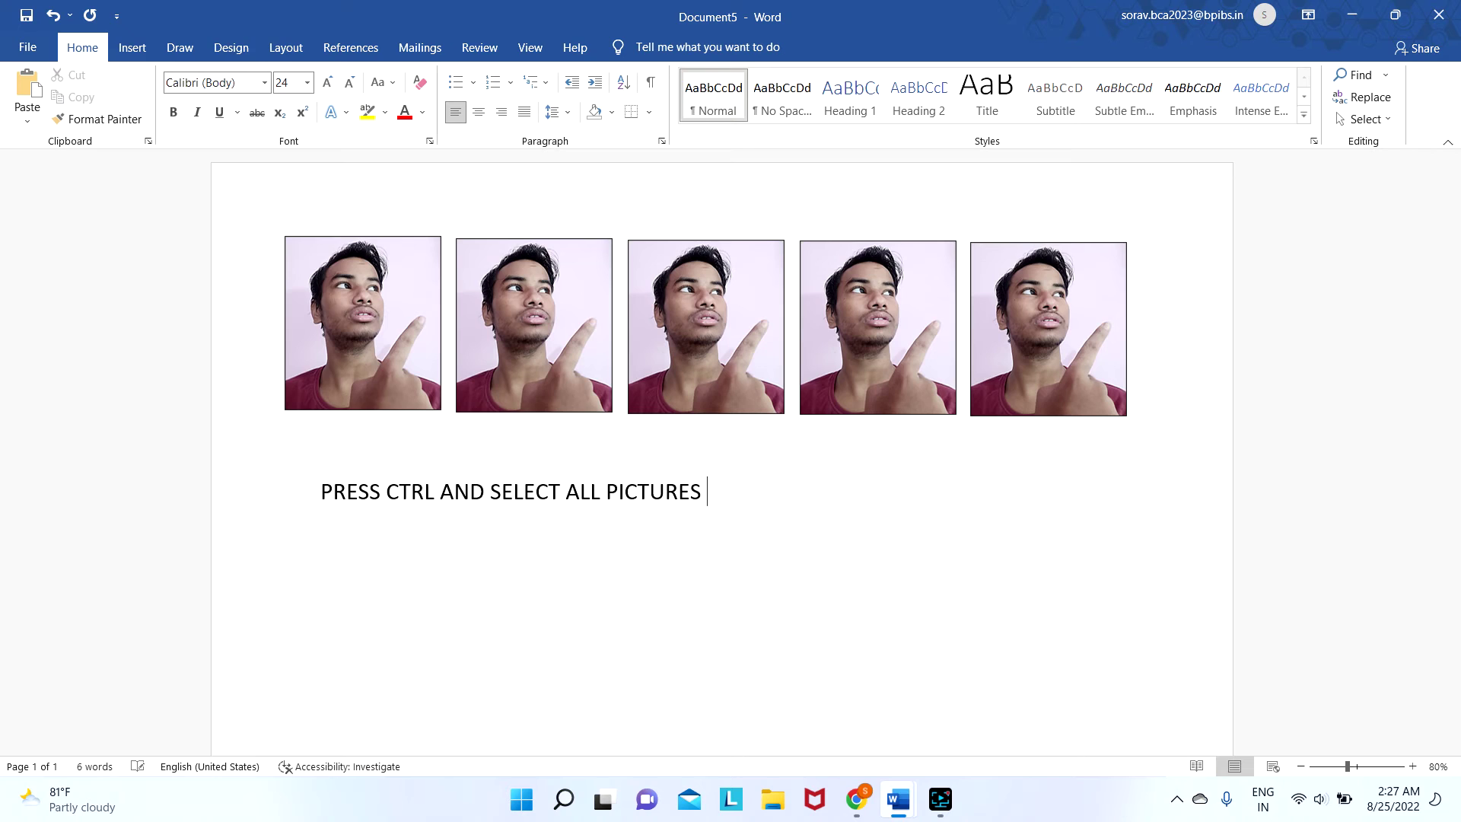
text( ONNE BY ONE)
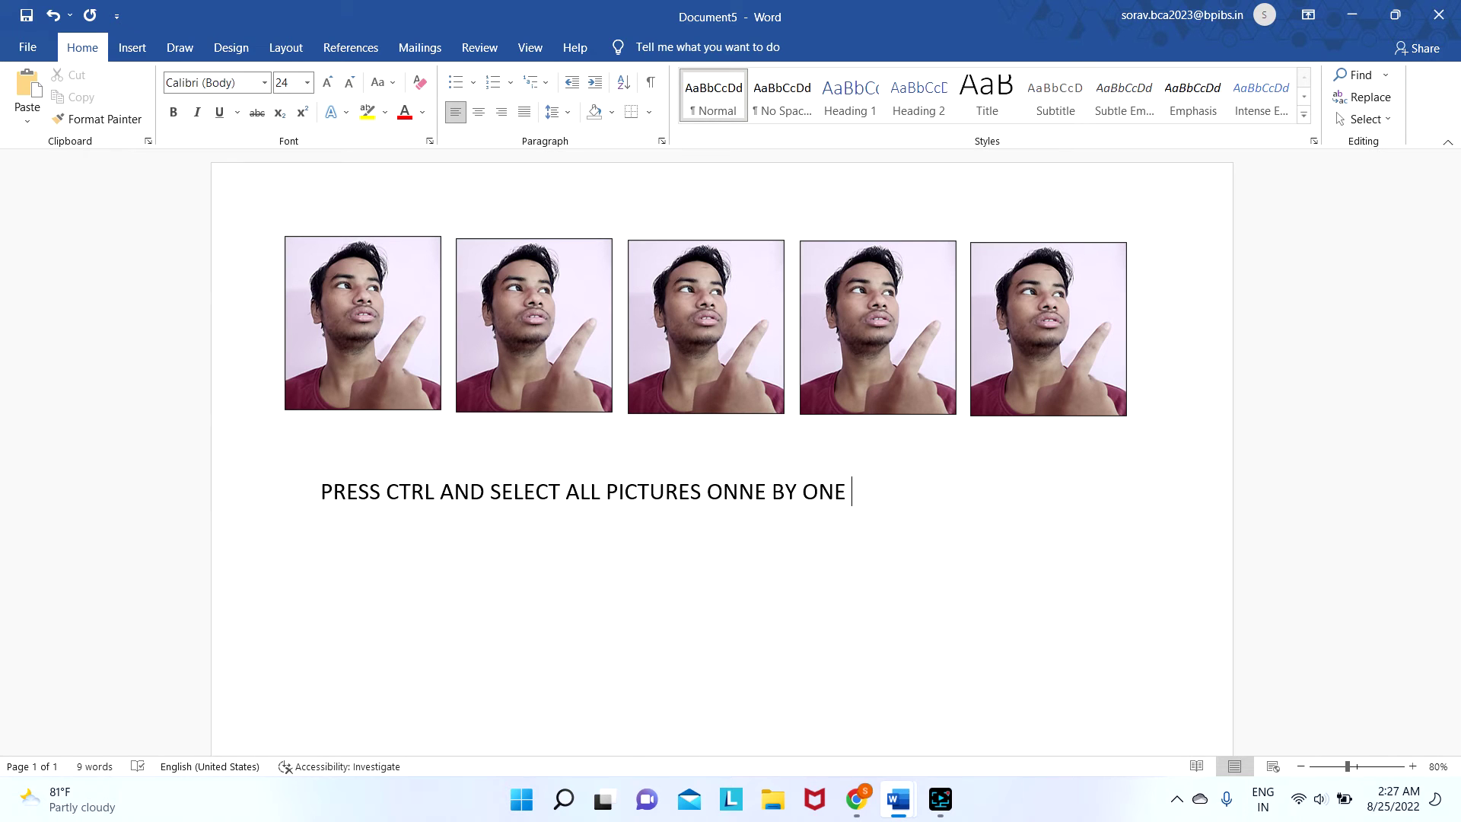
text(BUT NOT)
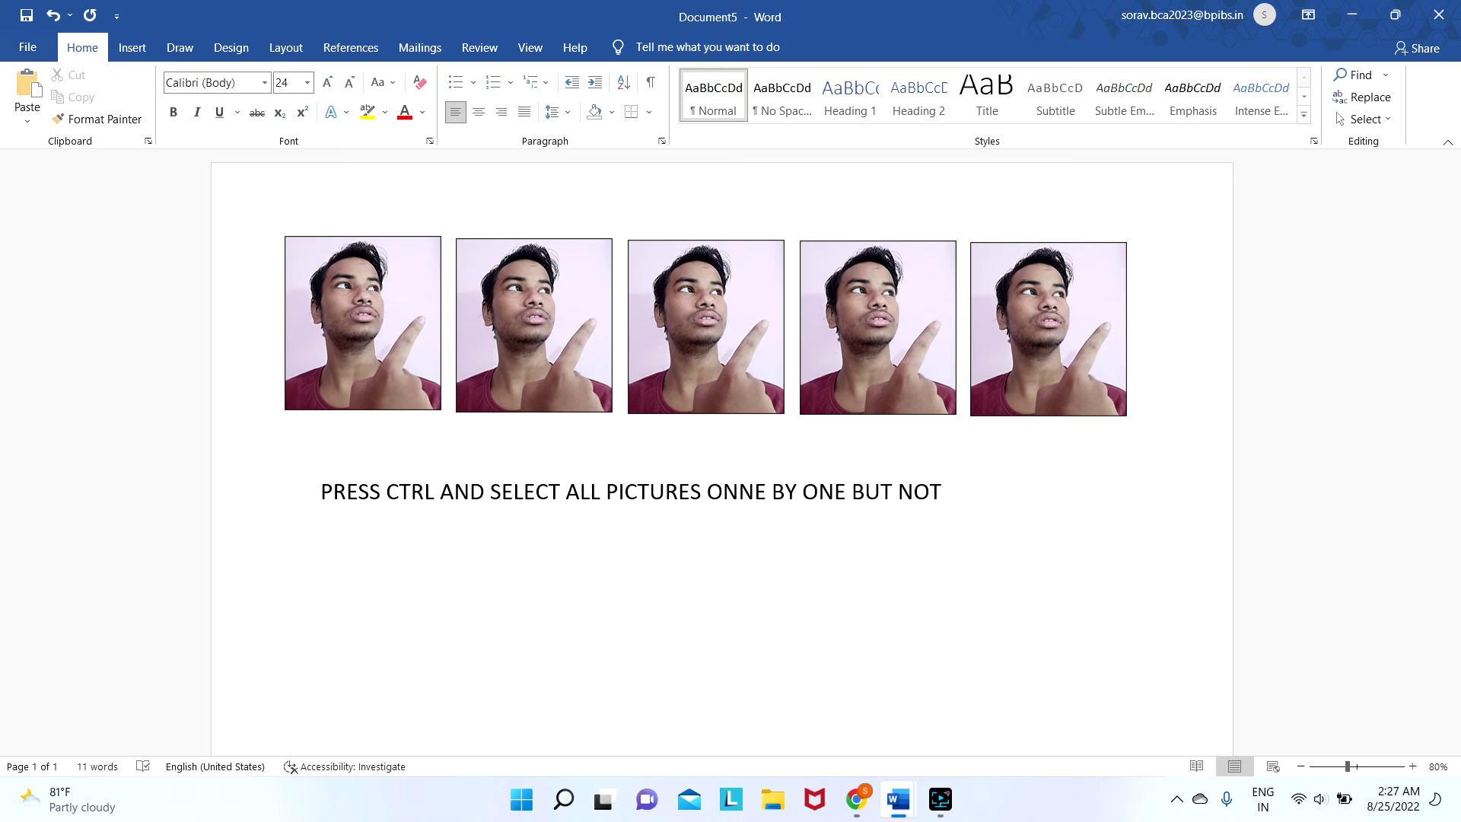
- Remove "BUT NOT" from the line below the photos so it ends with "ONE BY ONE"-style wording "ONNE BY ONE"
key(BackSpace)
key(BackSpace)
key(BackSpace)
key(BackSpace)
key(BackSpace)
key(BackSpace)
key(BackSpace)
key(BackSpace)
key(BackSpace)
key(BackSpace)
key(BackSpace)
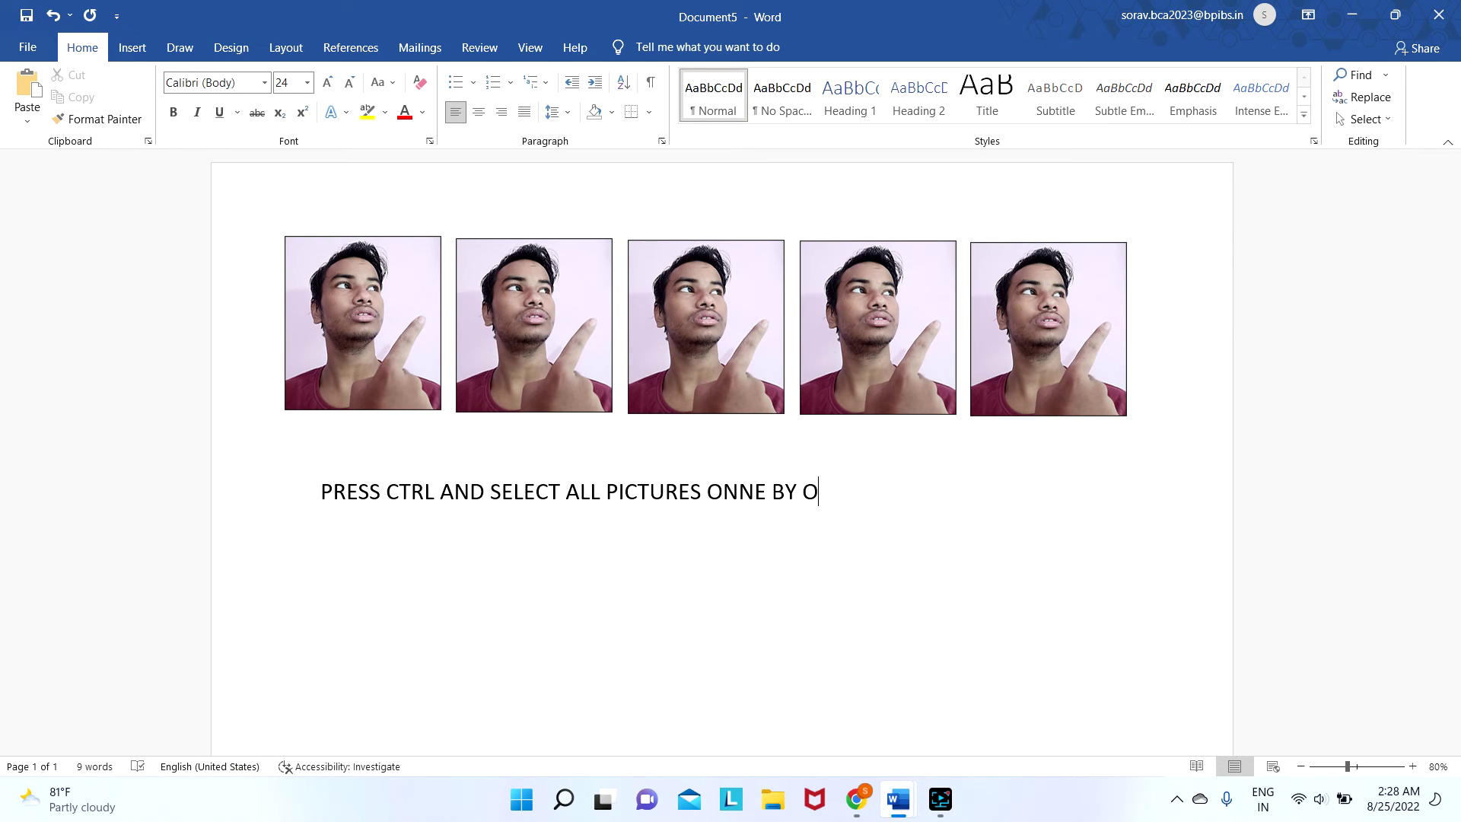
text(NE)
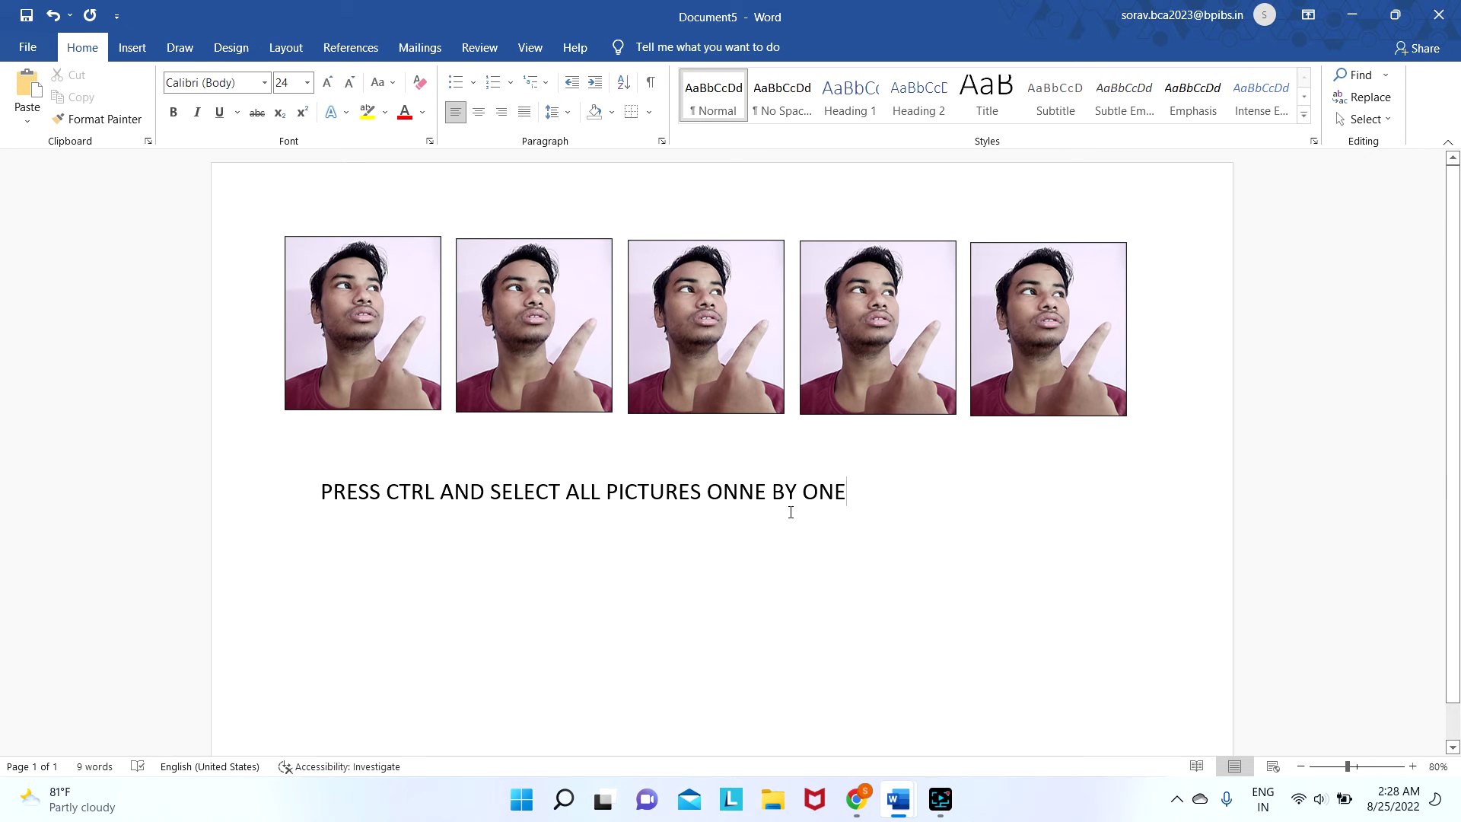
- Delete the whole instruction line below the photos
click(857, 489)
drag(856, 489, 216, 493)
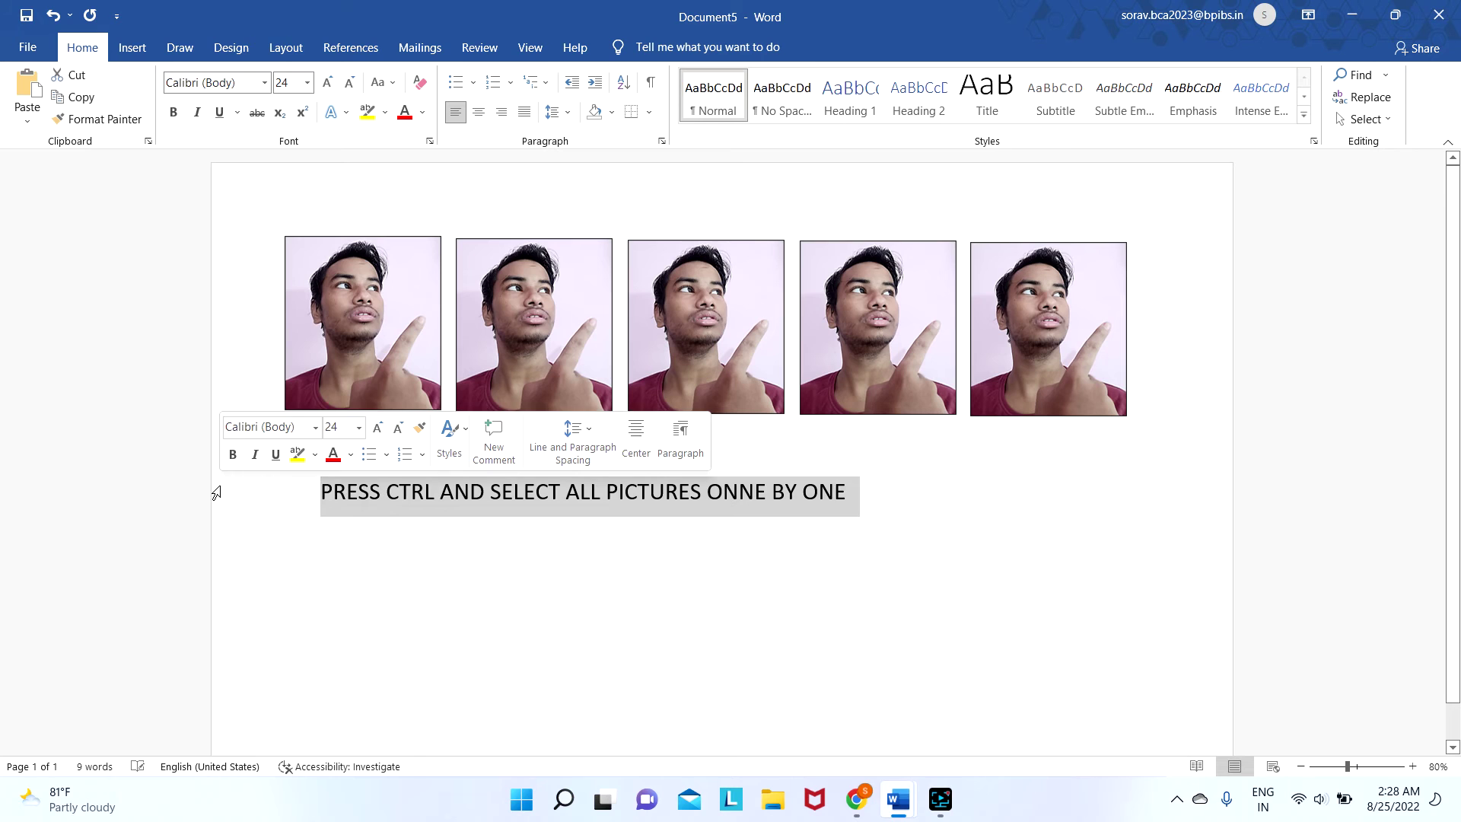
key(Delete)
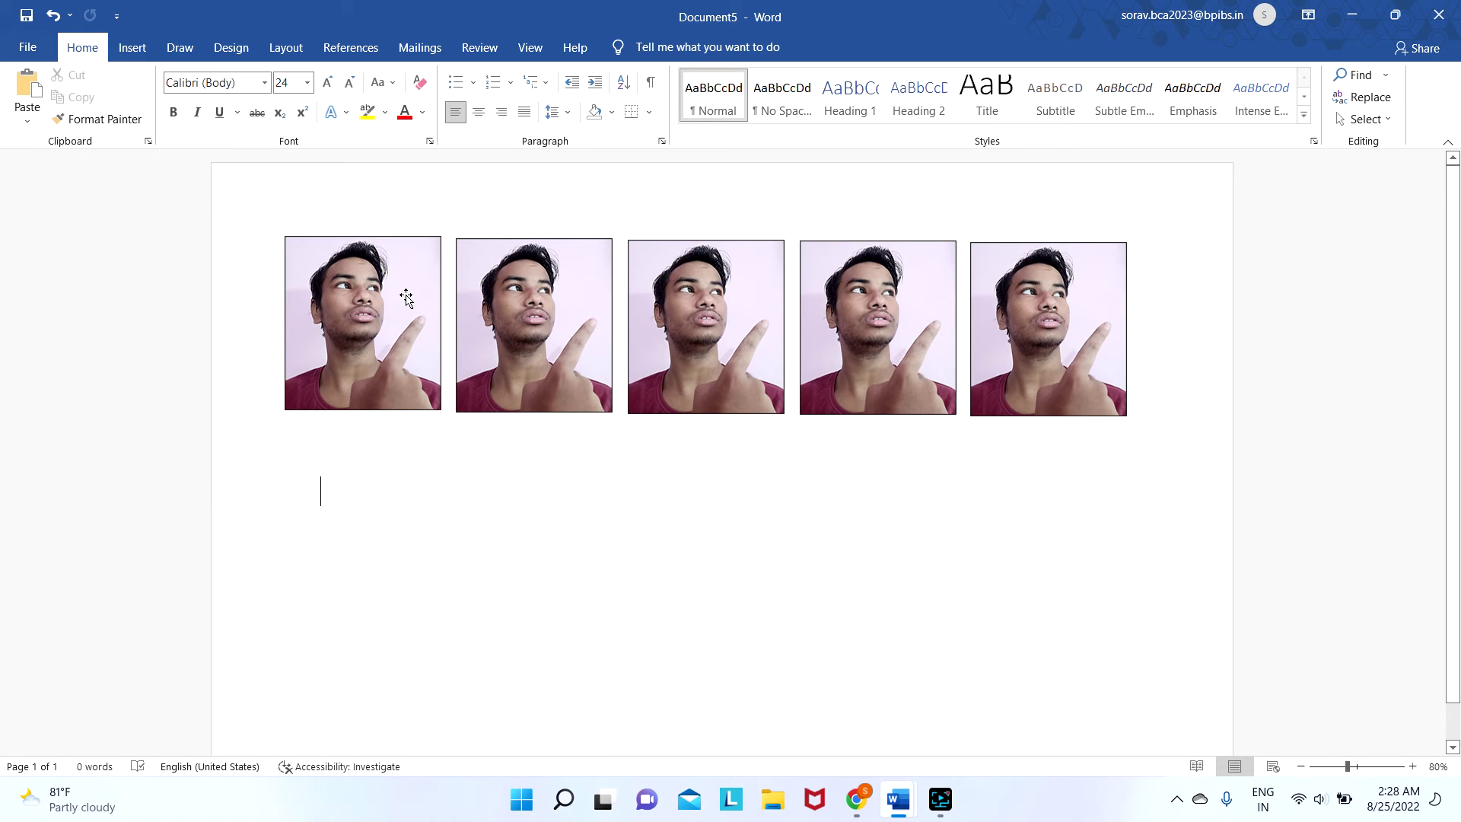
- Select all five photos in the row and group them into a single object
click(405, 297)
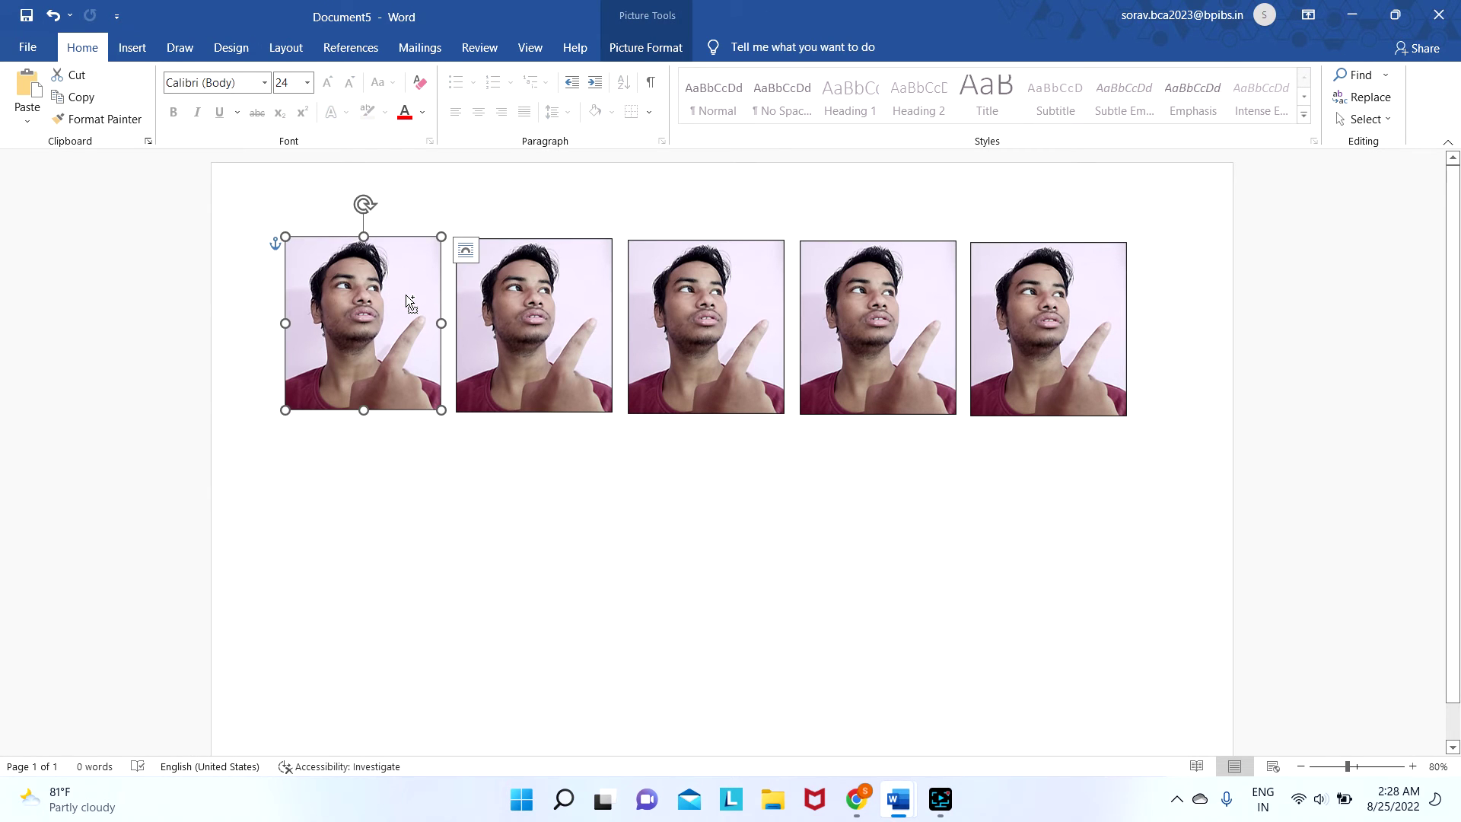
ctrl+click(510, 335)
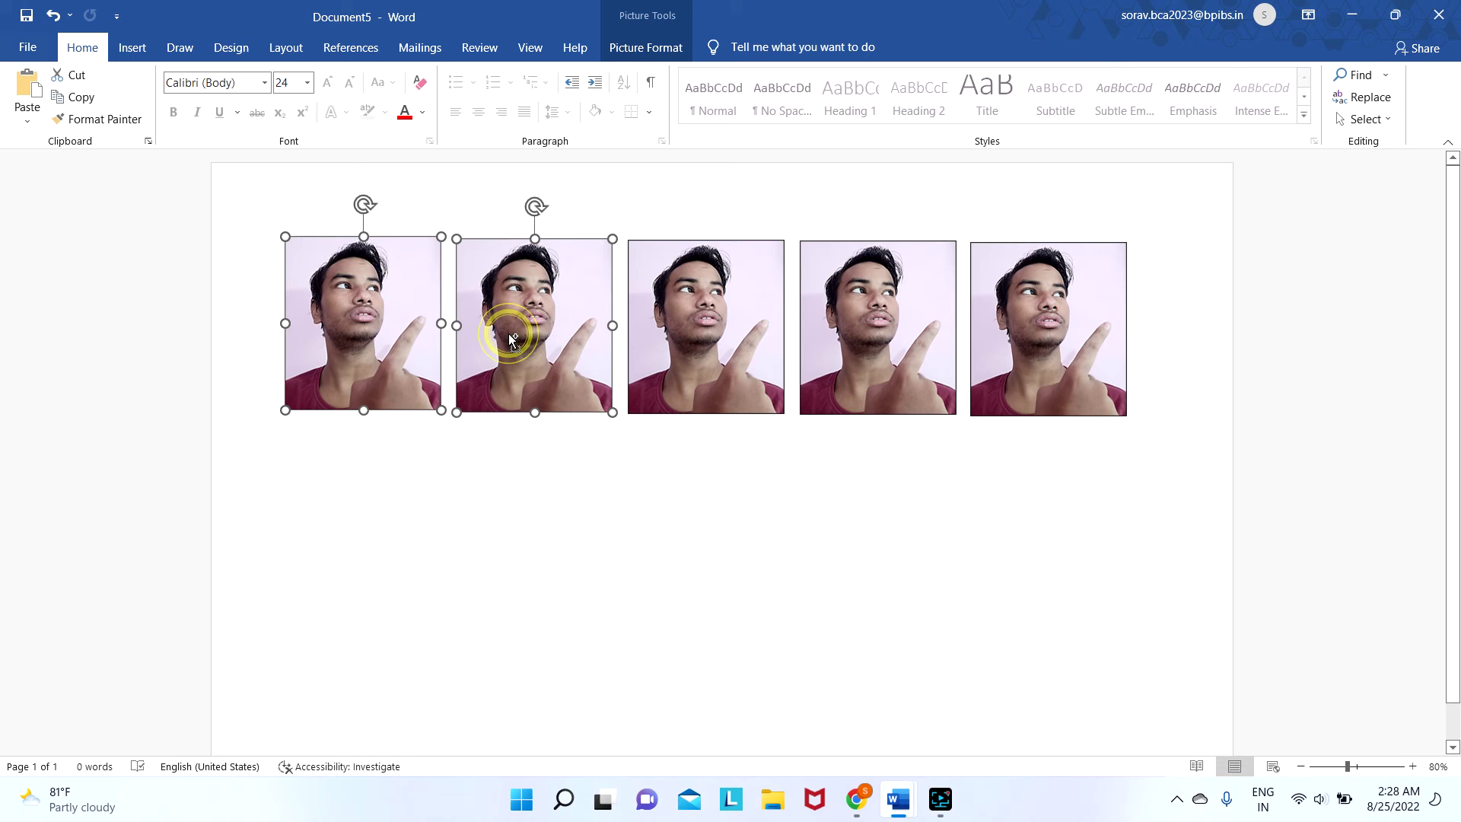
ctrl+click(682, 309)
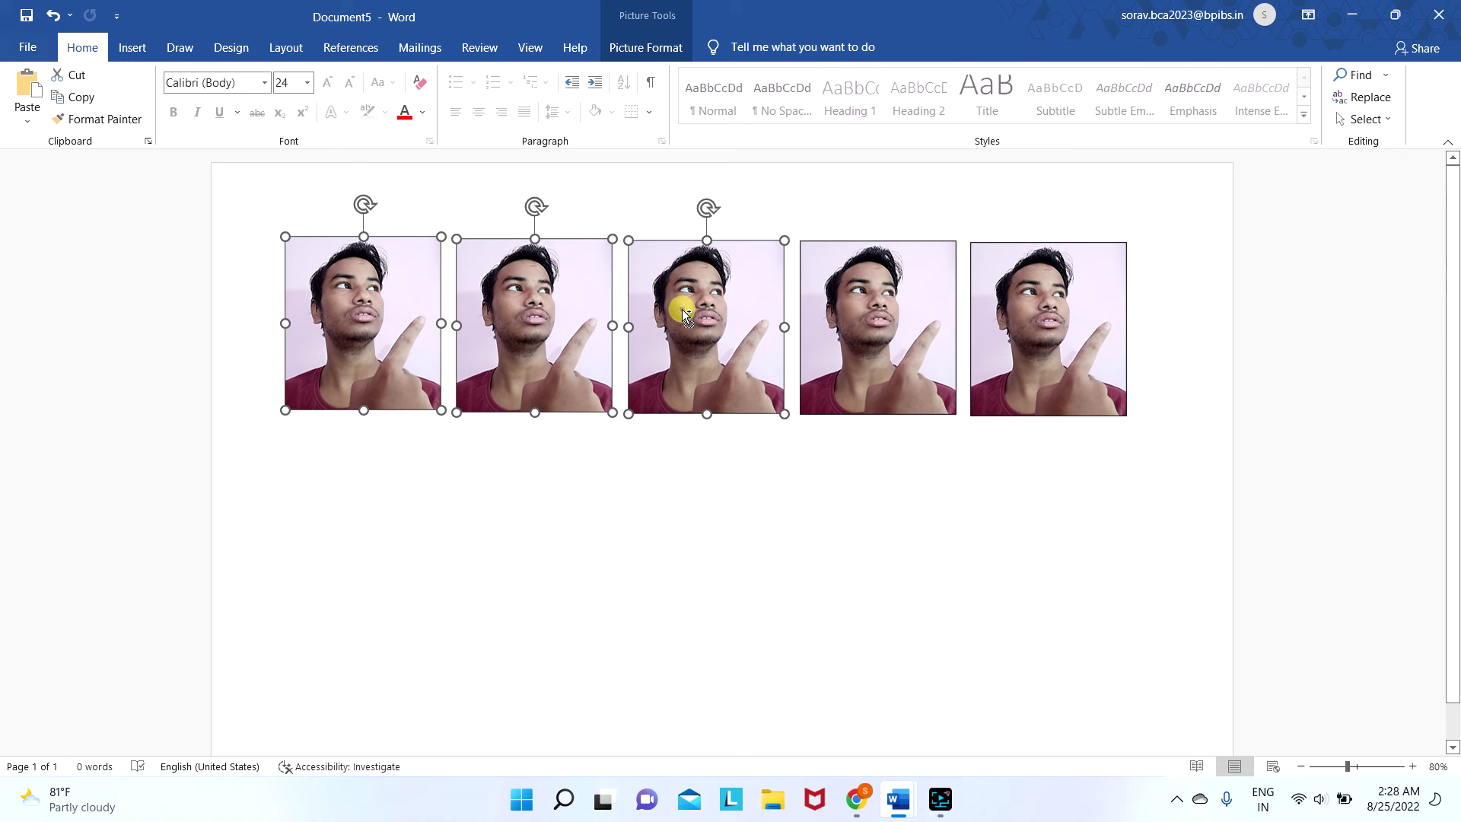
ctrl+click(850, 312)
ctrl+click(1029, 312)
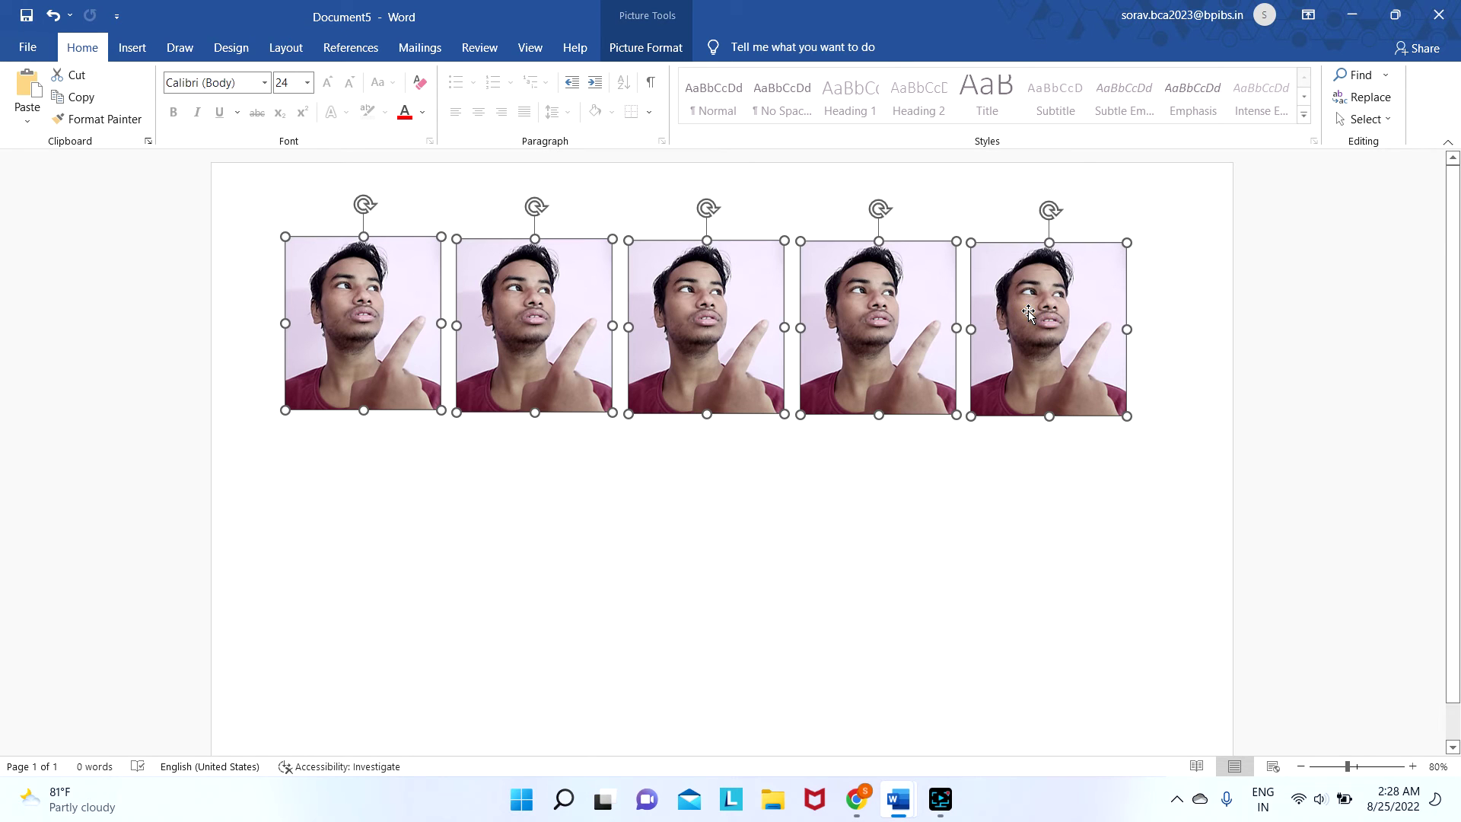
right_click(1028, 311)
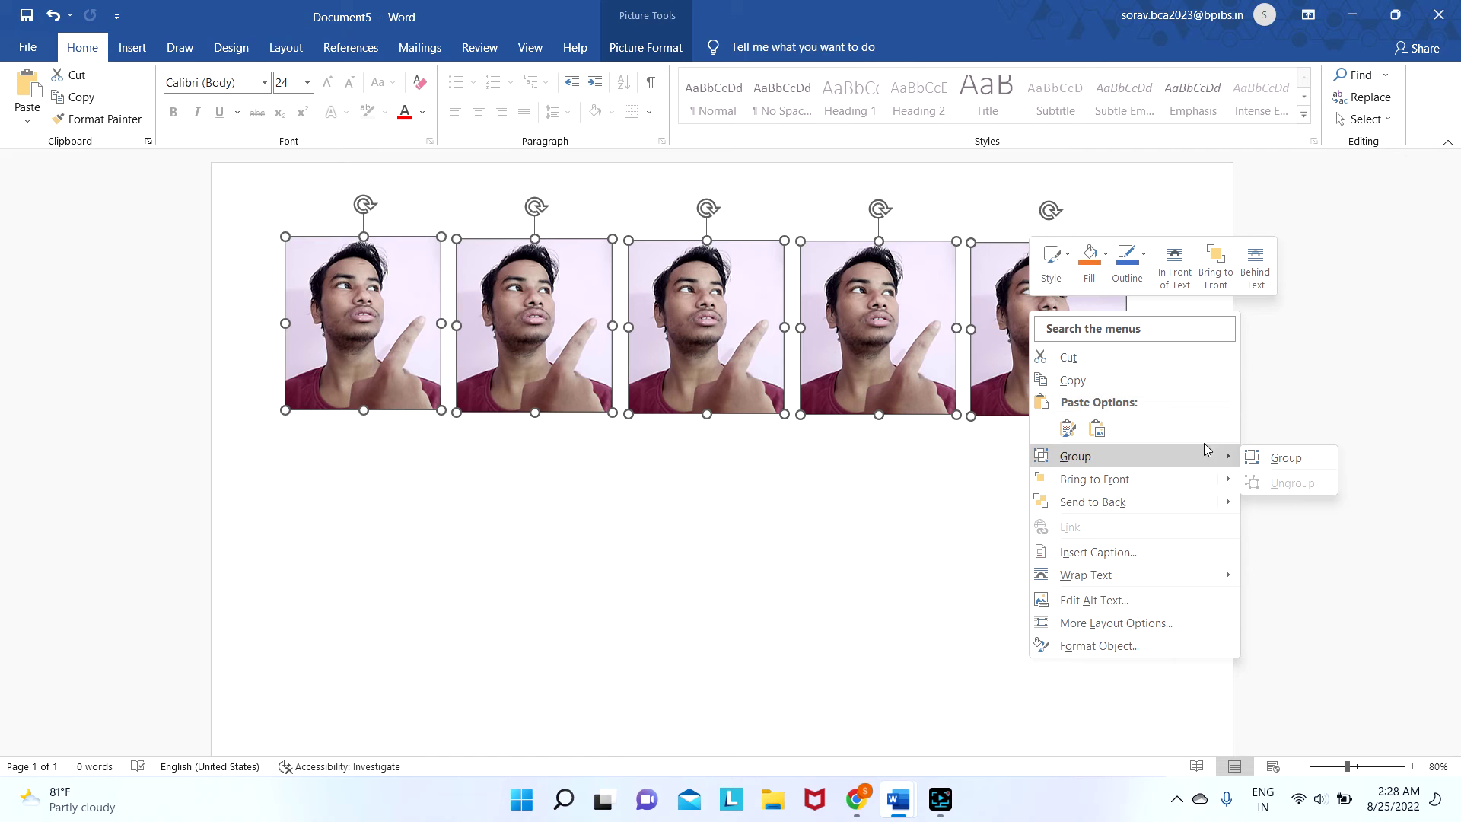
click(1283, 458)
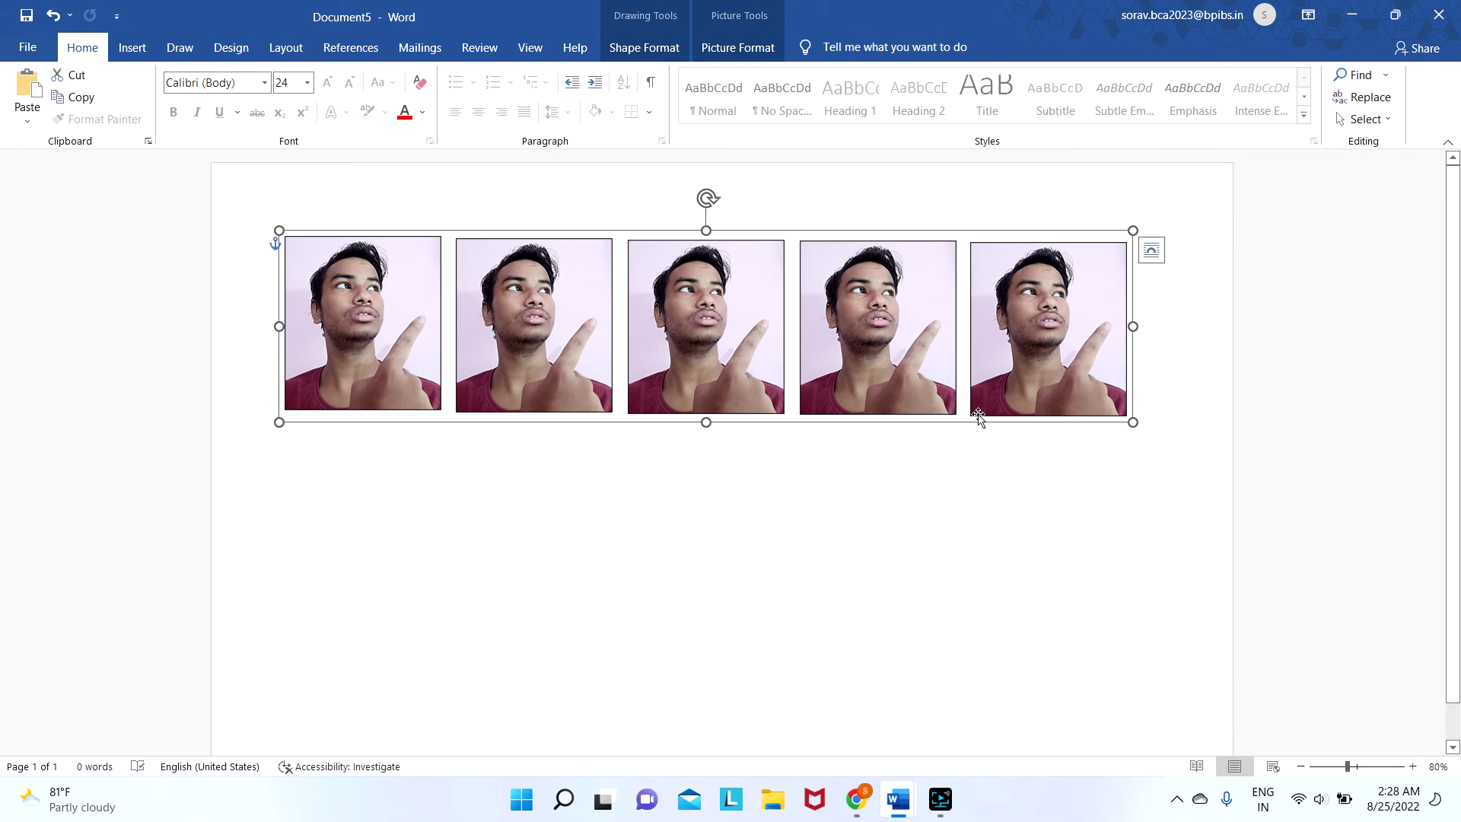
click(837, 380)
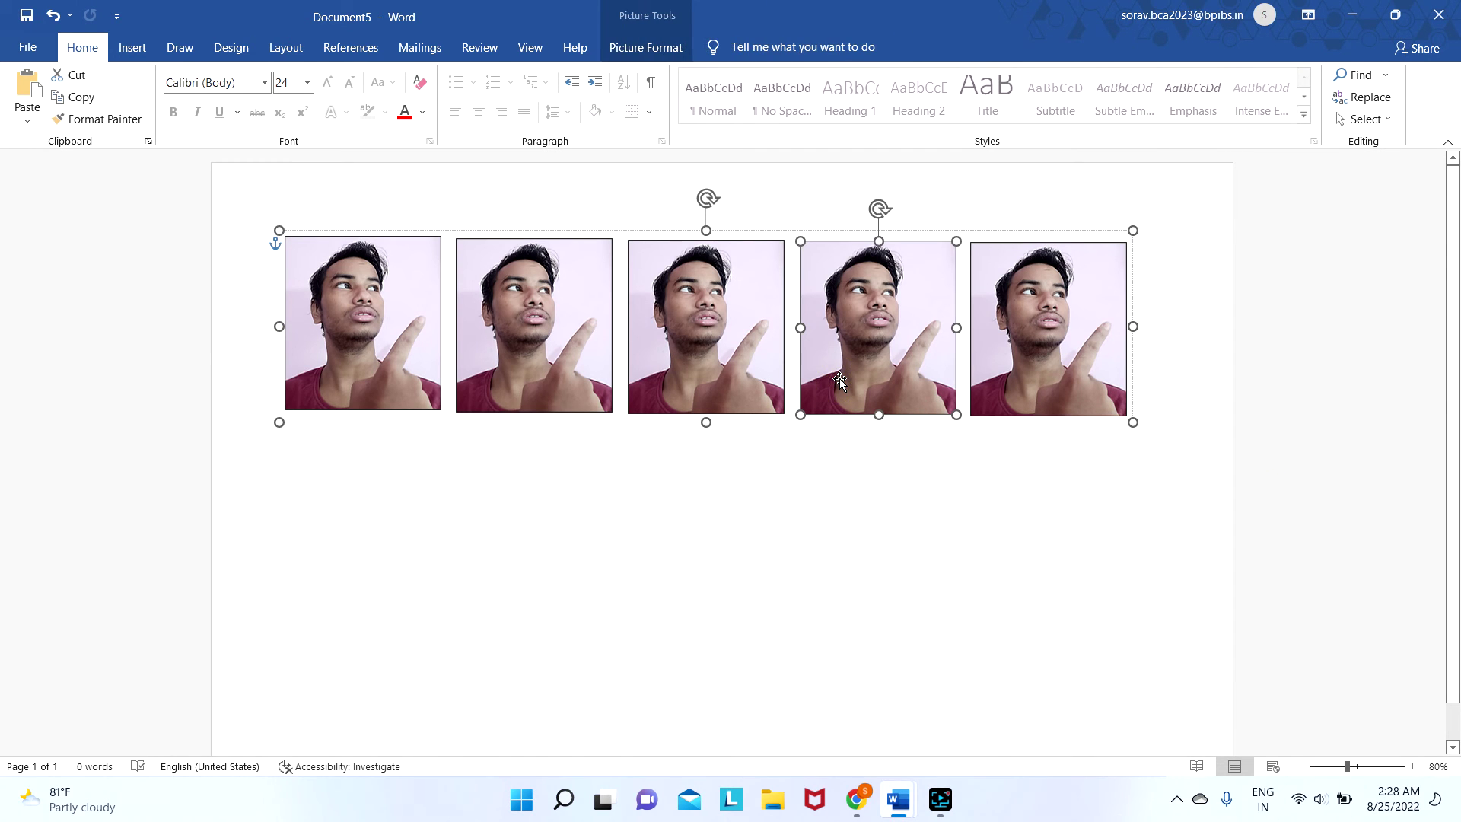
click(472, 343)
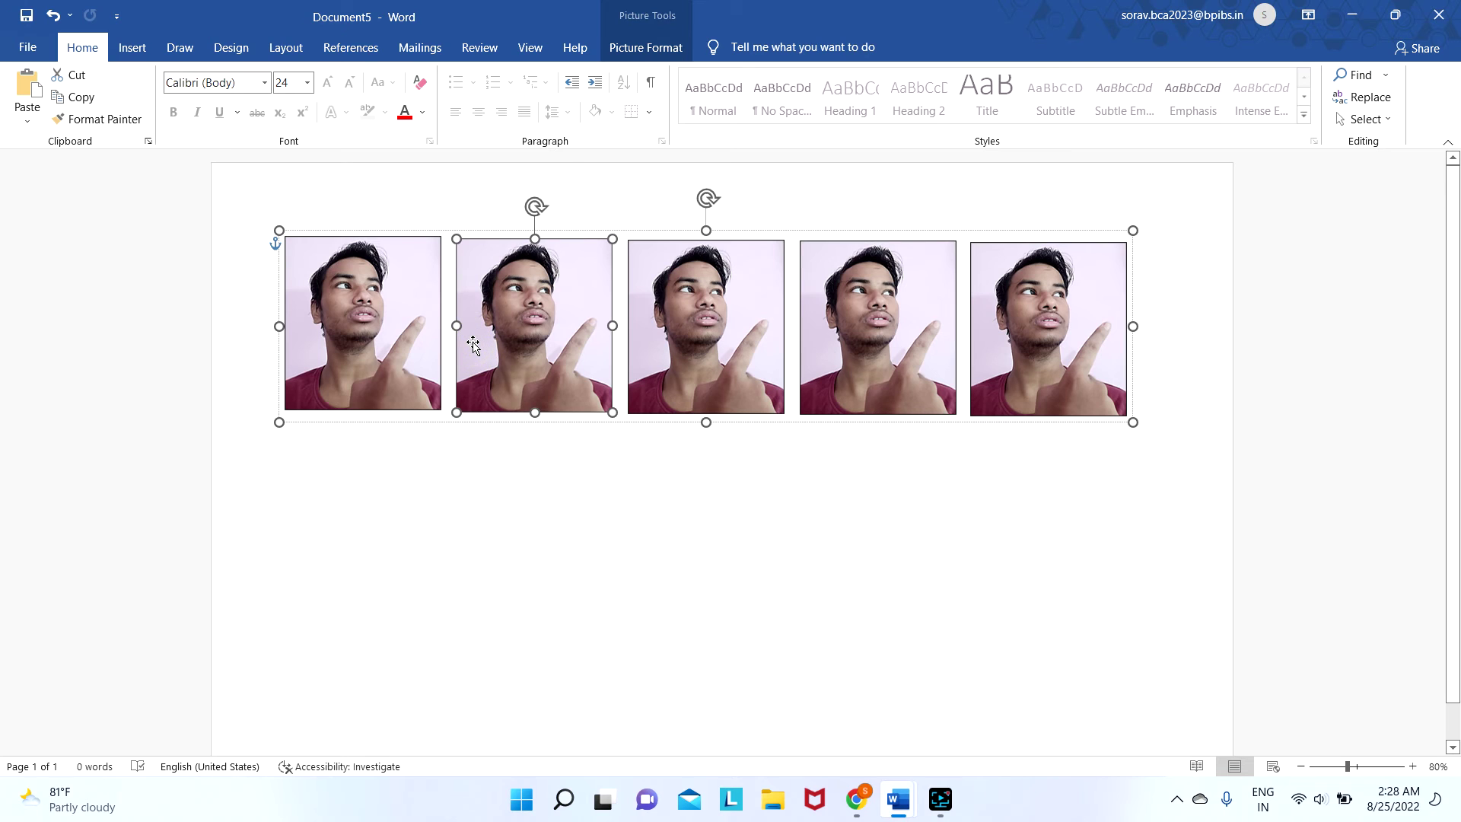
key(ctrl+d)
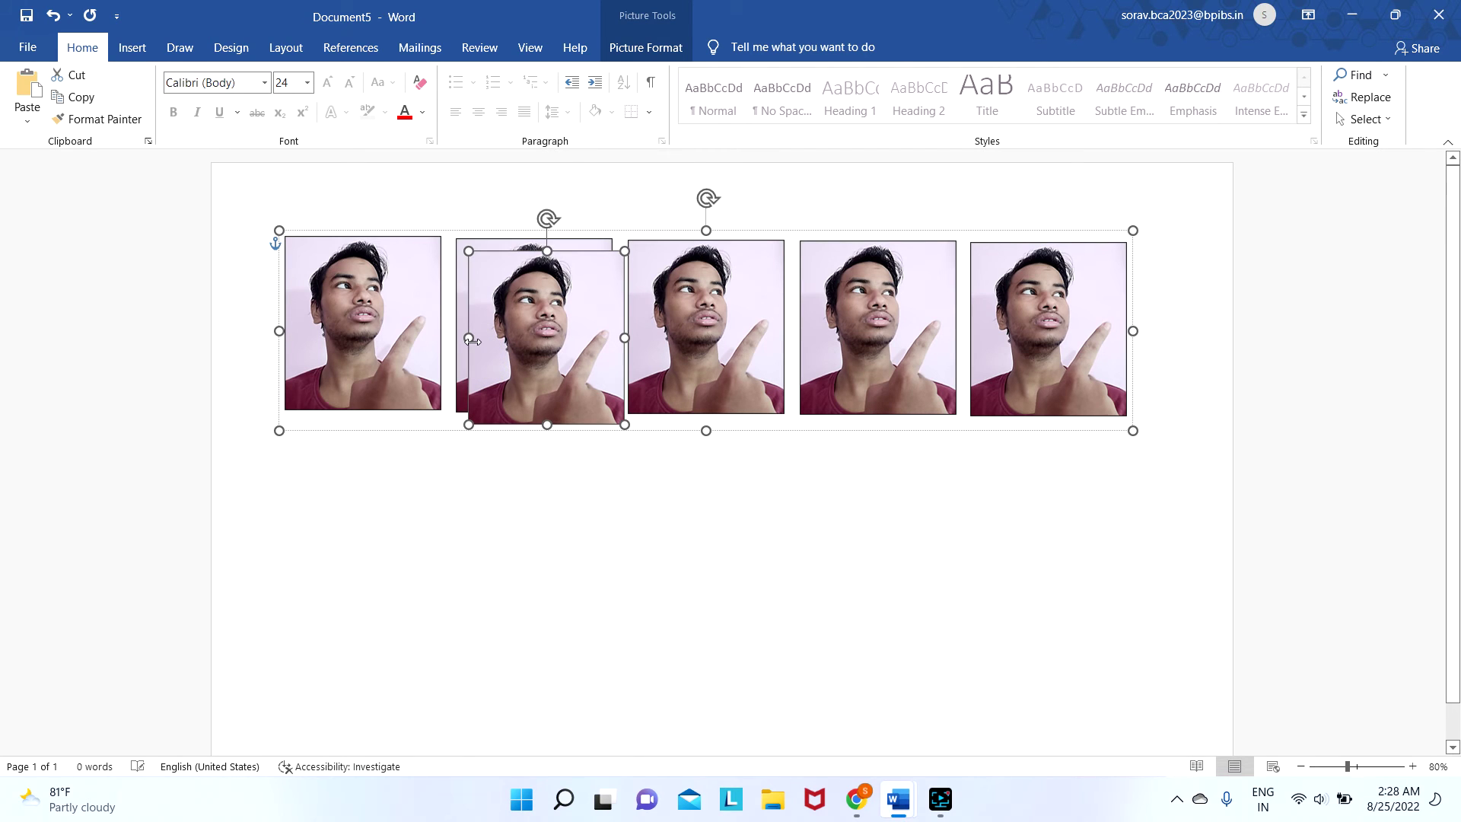
right_click(549, 312)
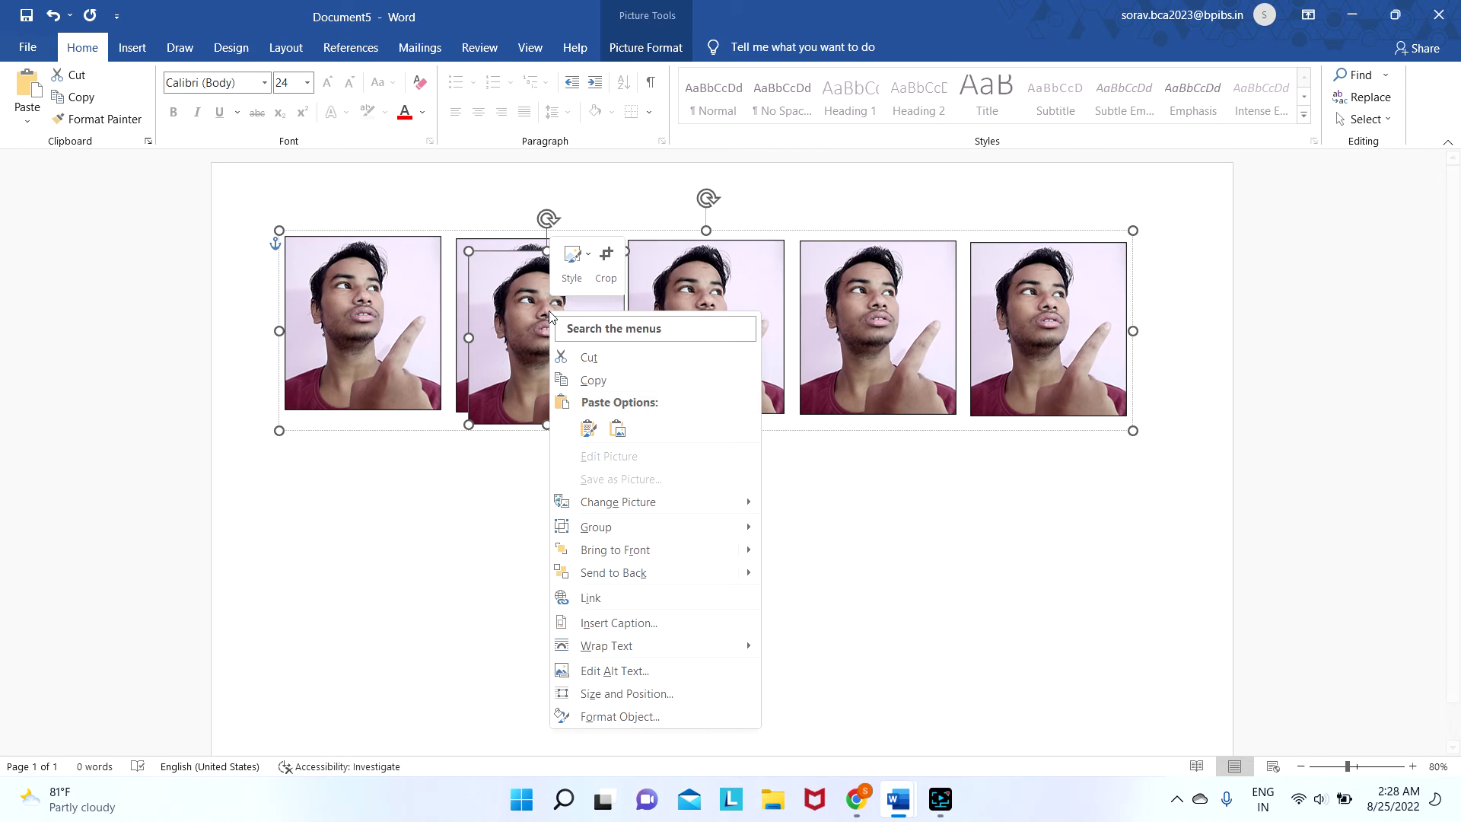
click(594, 357)
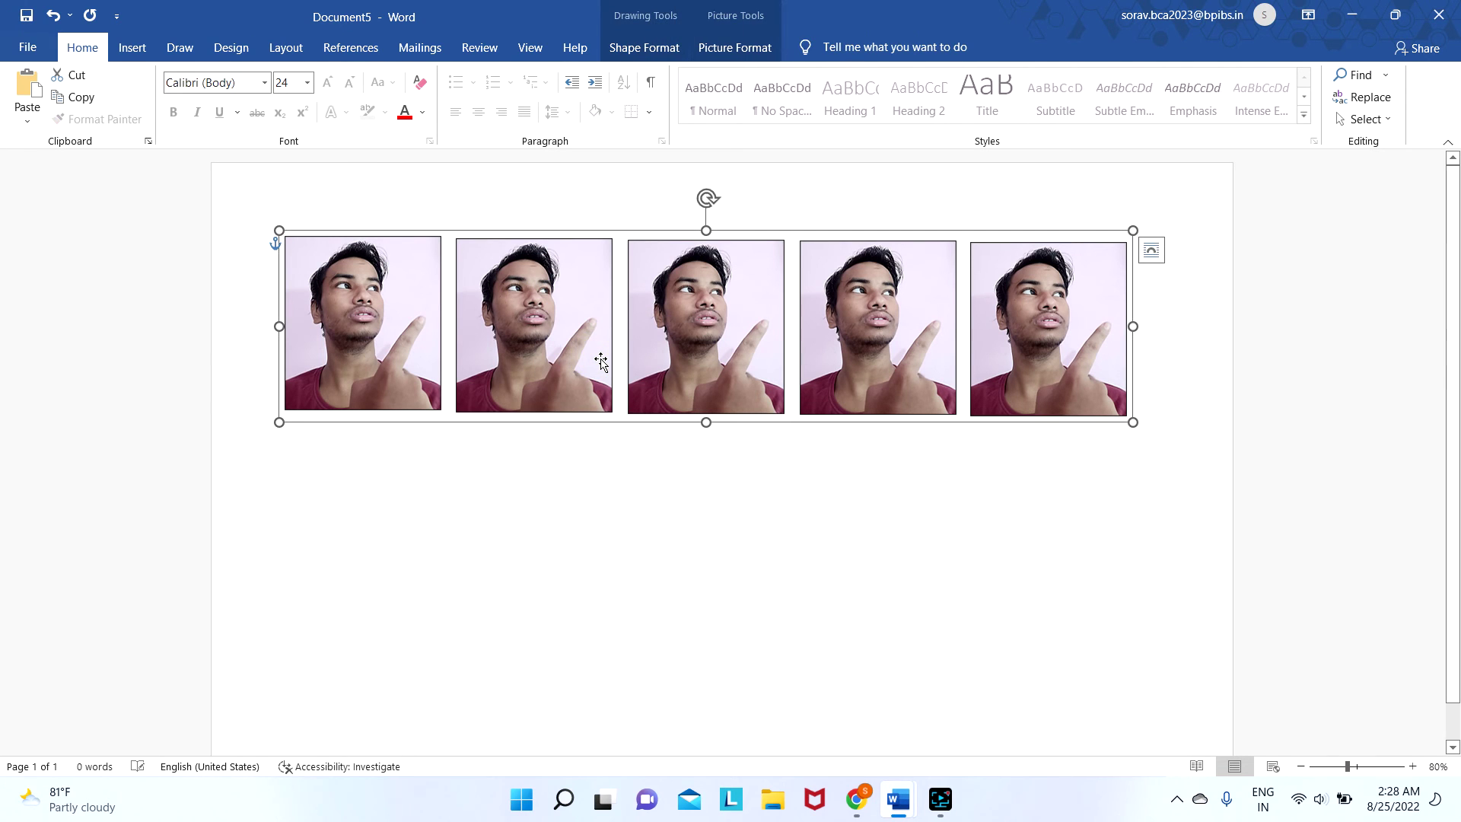
click(1118, 464)
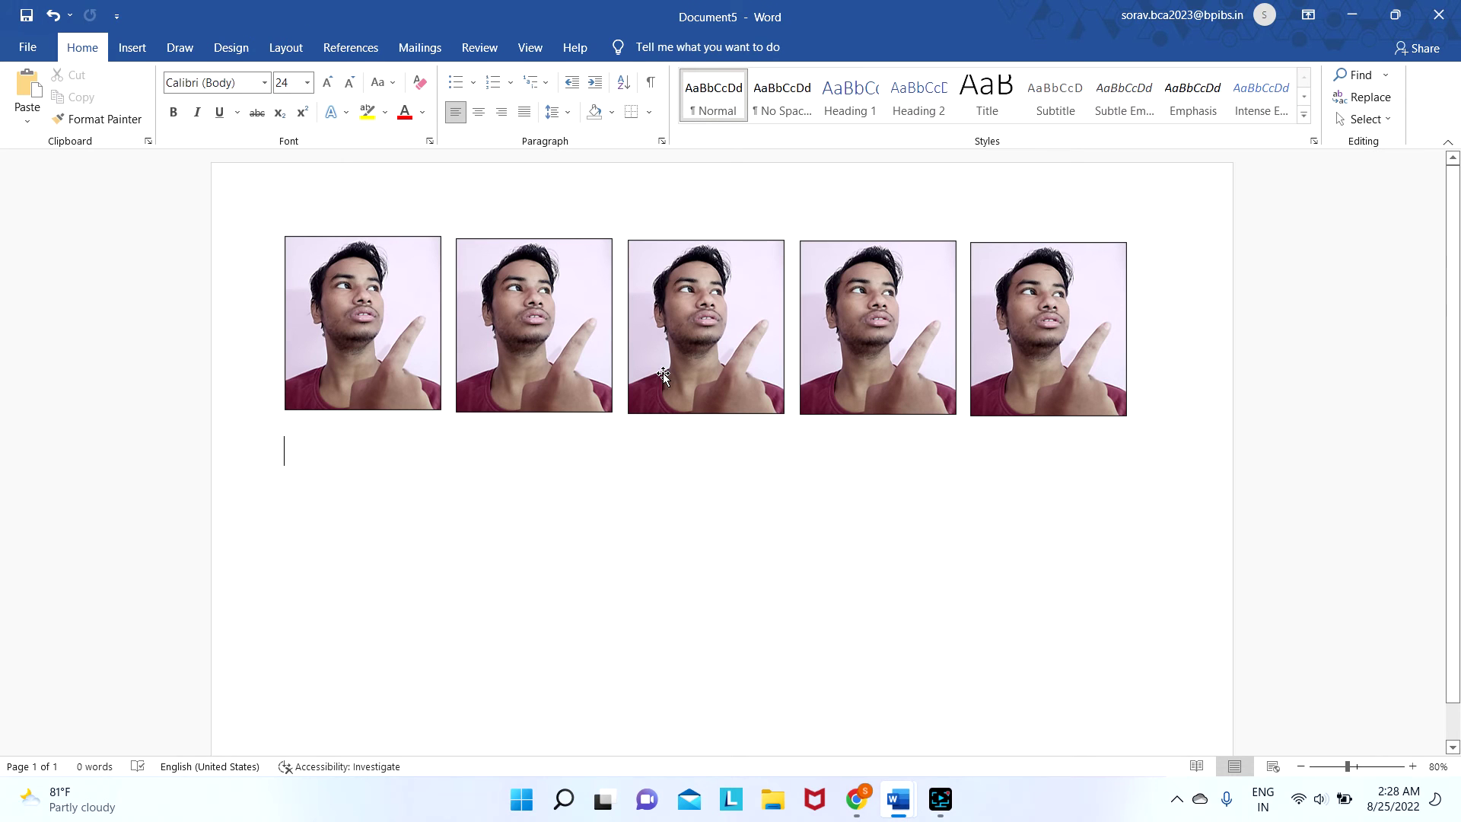
- Duplicate the grouped photo row twice and move the copies down, placing one as a separate row near the bottom of the page
click(516, 359)
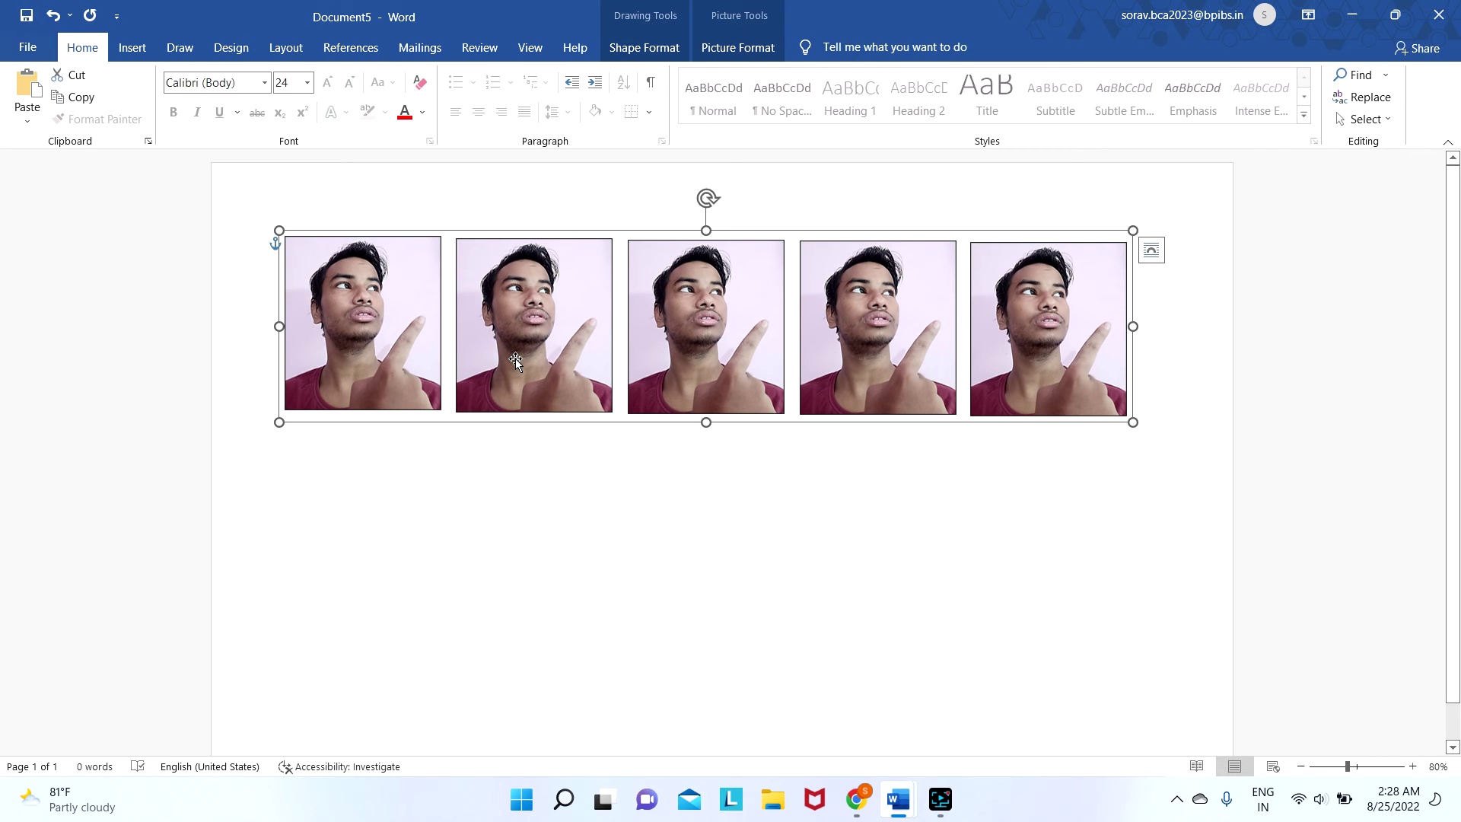
key(ctrl+d)
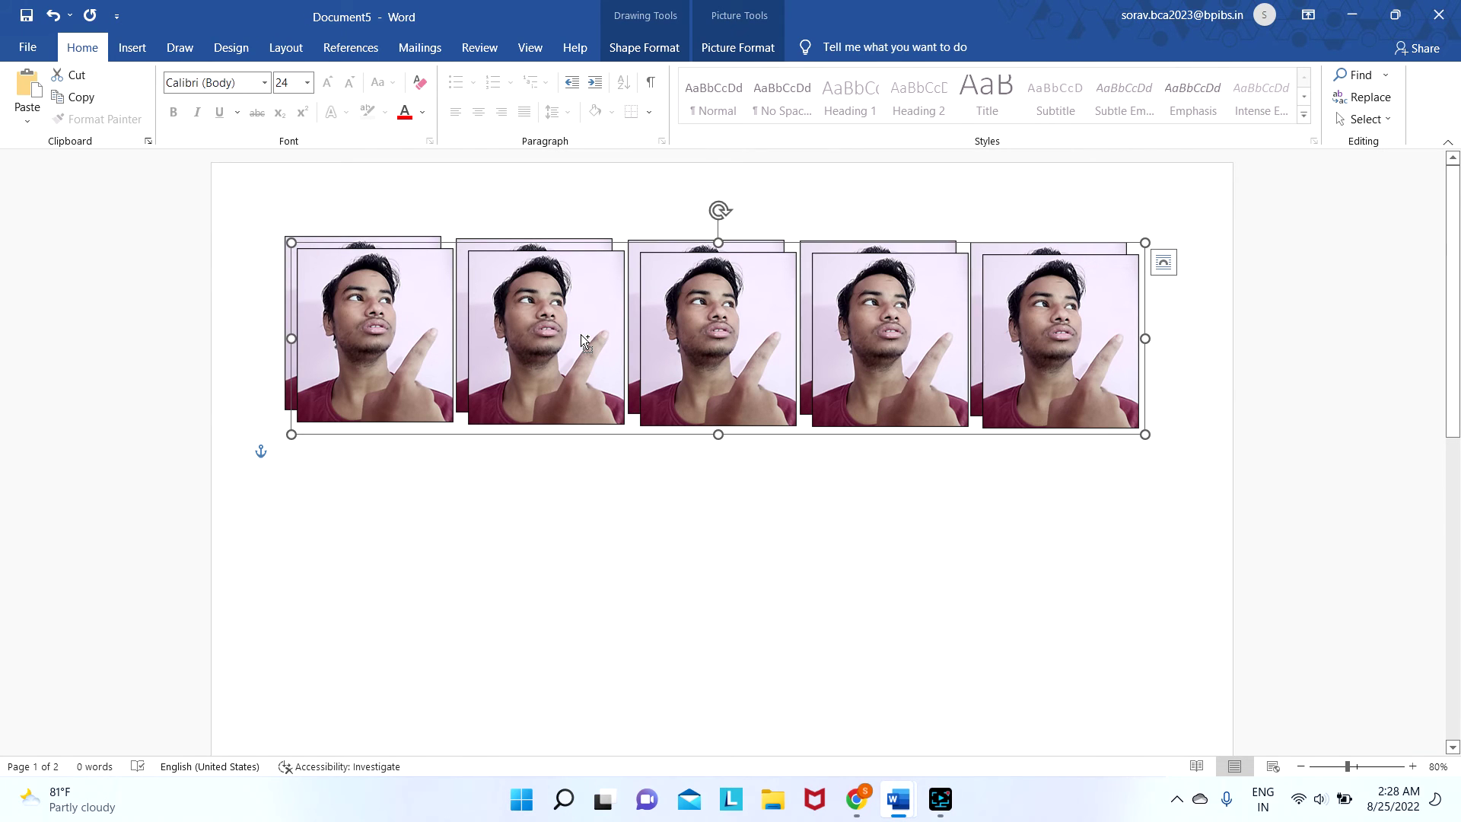
key(ctrl+d)
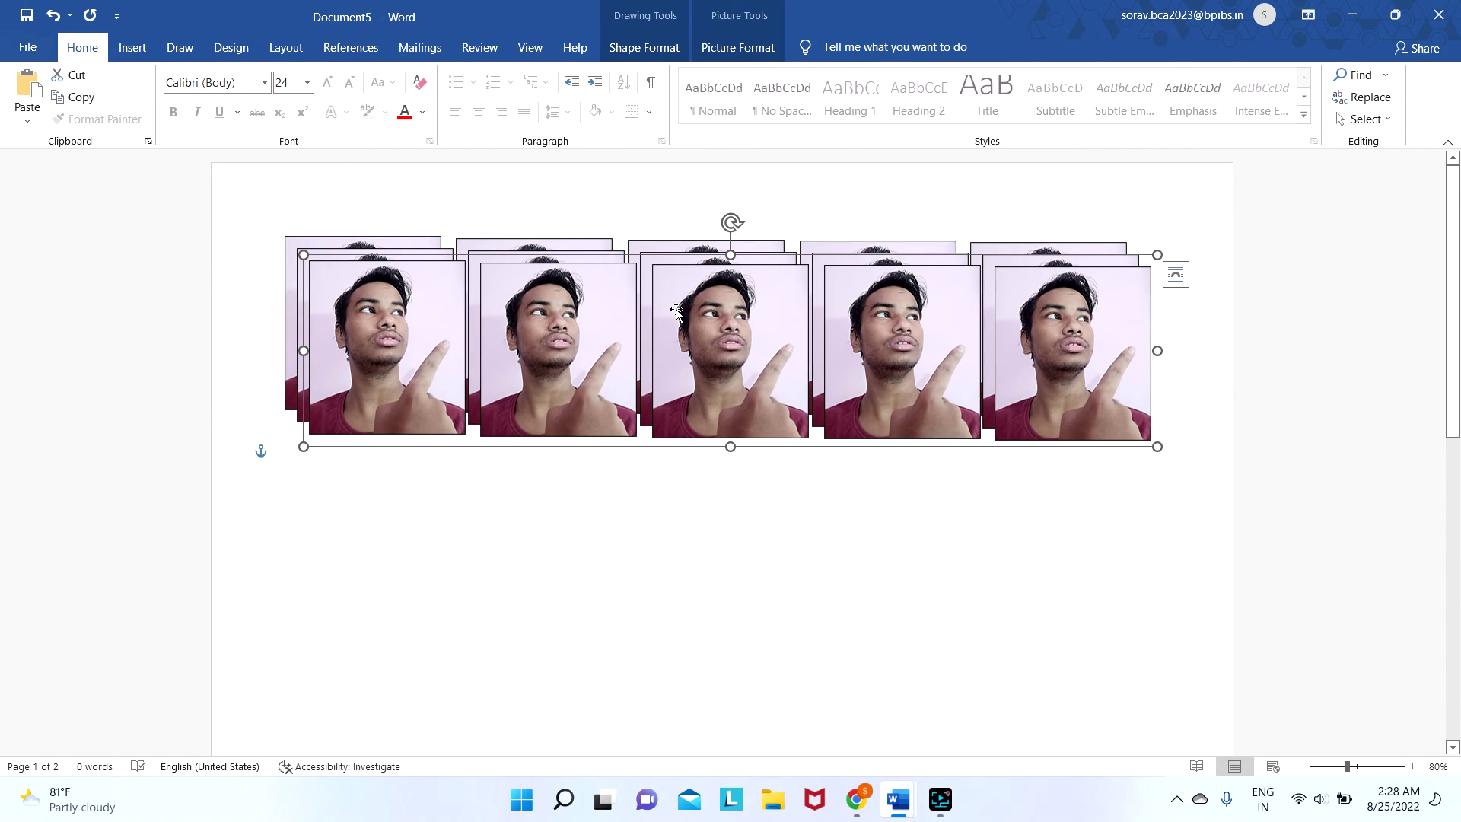
drag(676, 310, 659, 626)
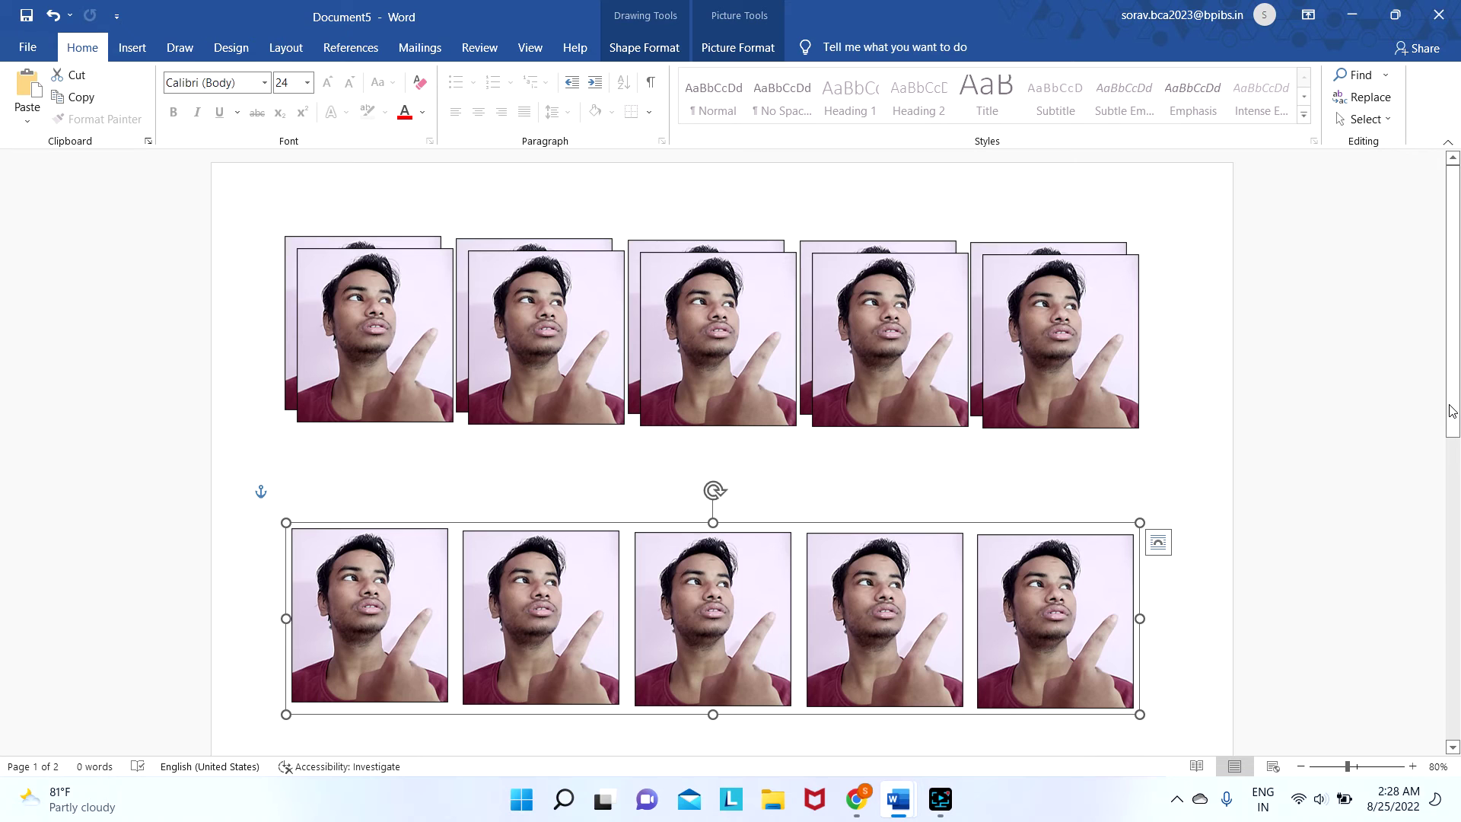
drag(1451, 410, 1451, 449)
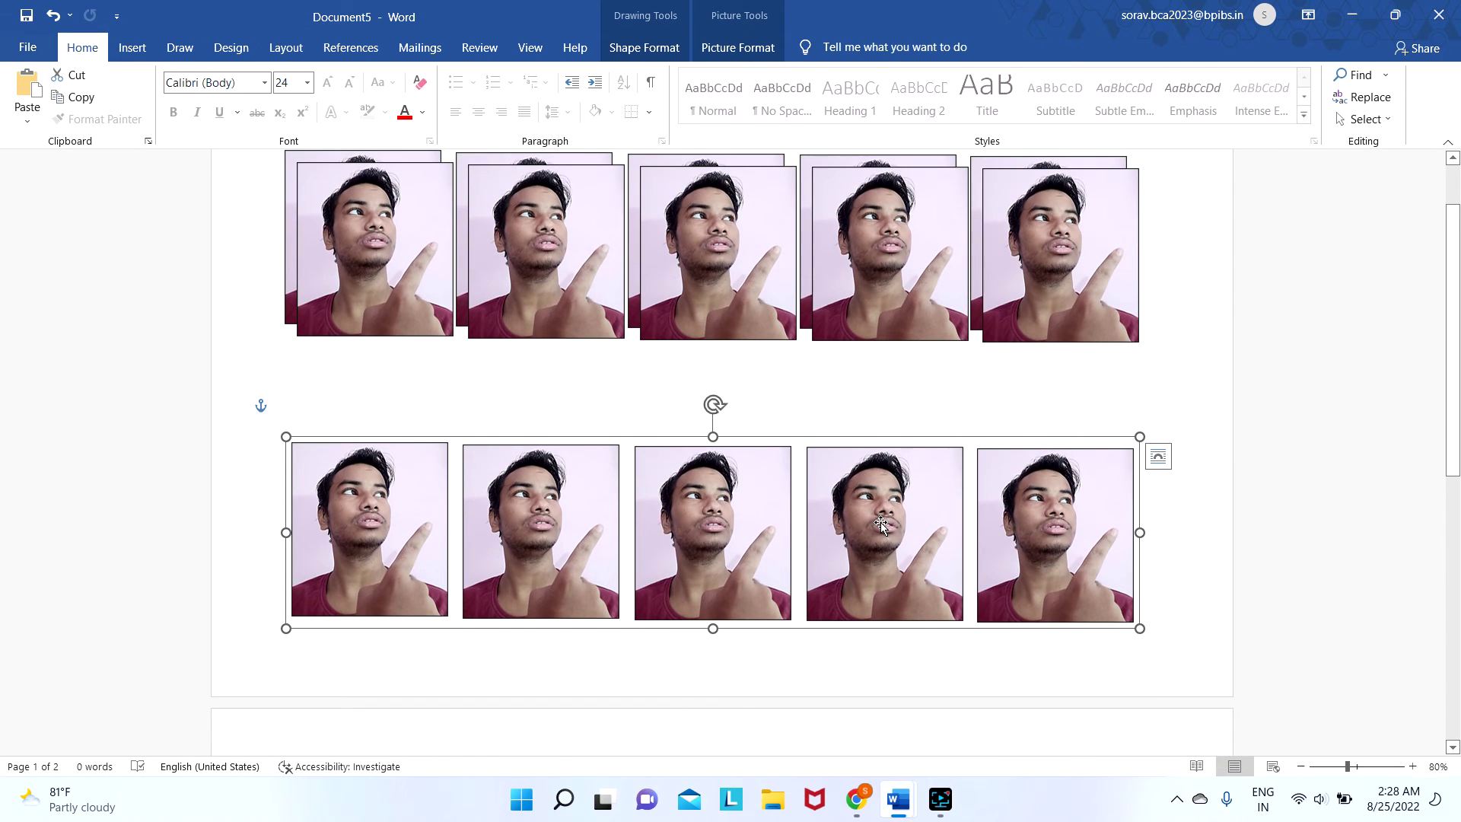
drag(880, 523, 831, 602)
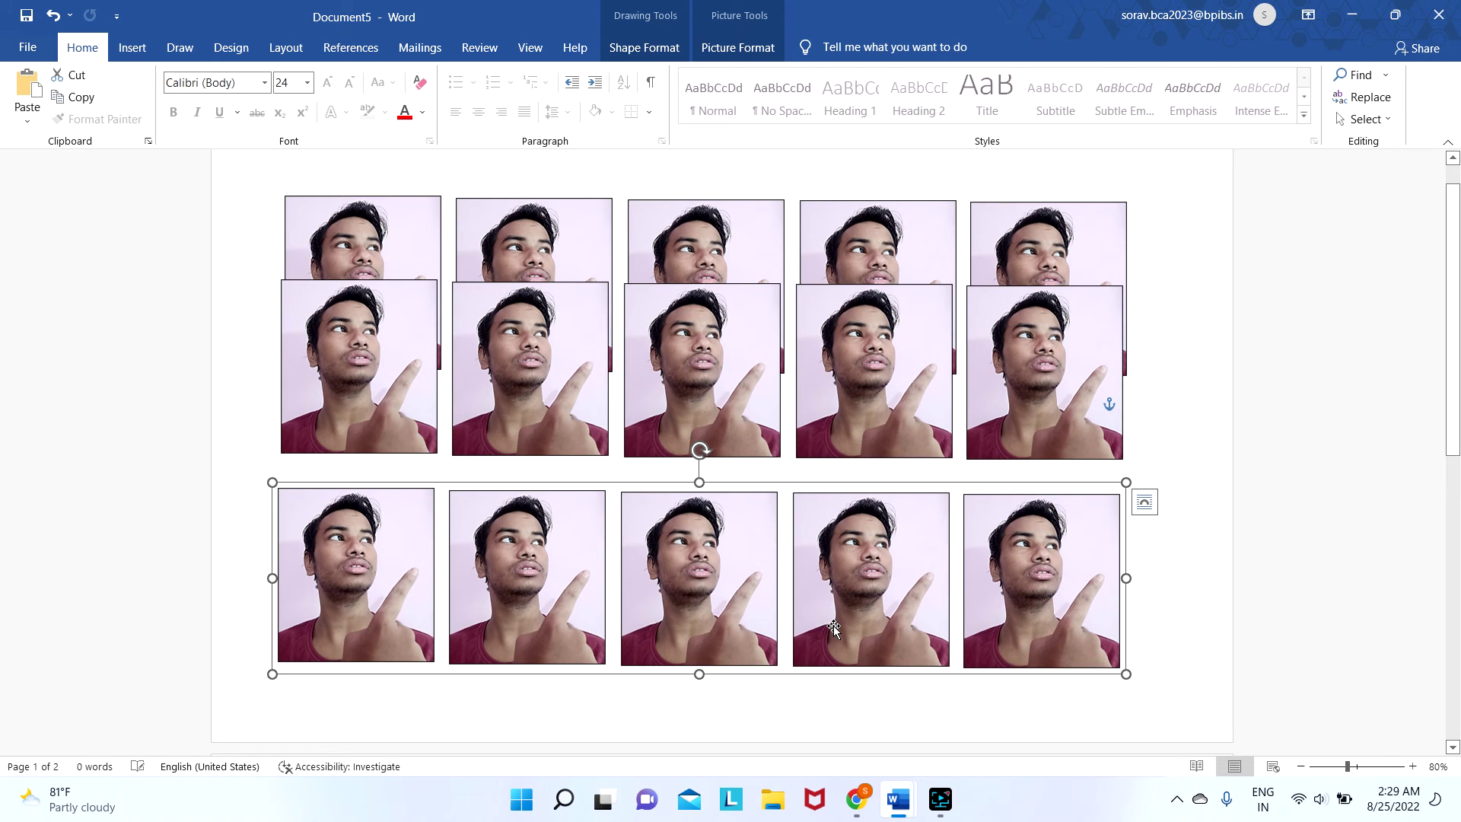
- Remove the surplus row overlapping the first one and move the remaining copy up to sit directly beneath the first row, aligned with it
click(850, 390)
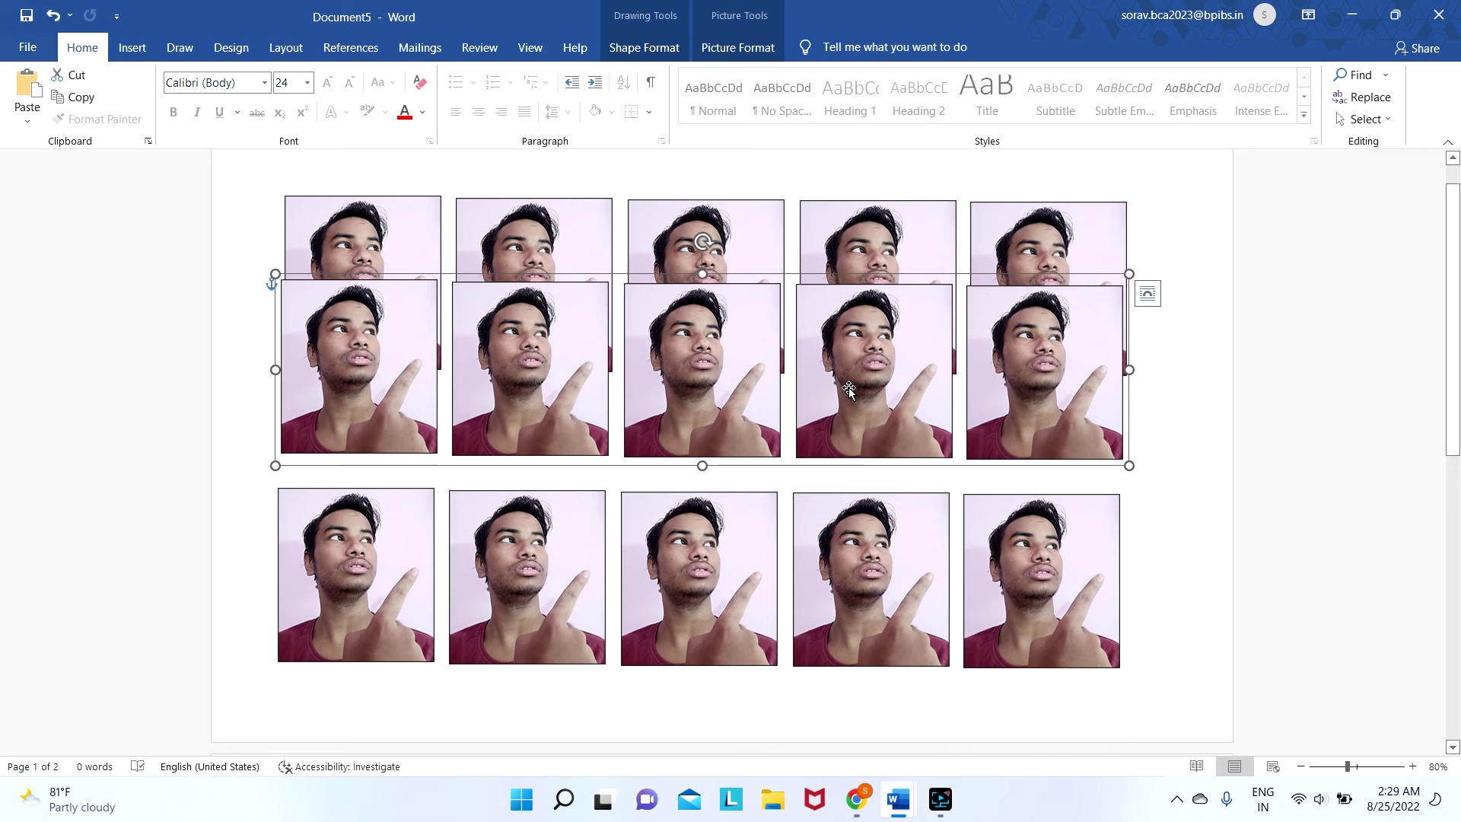
right_click(849, 390)
click(881, 438)
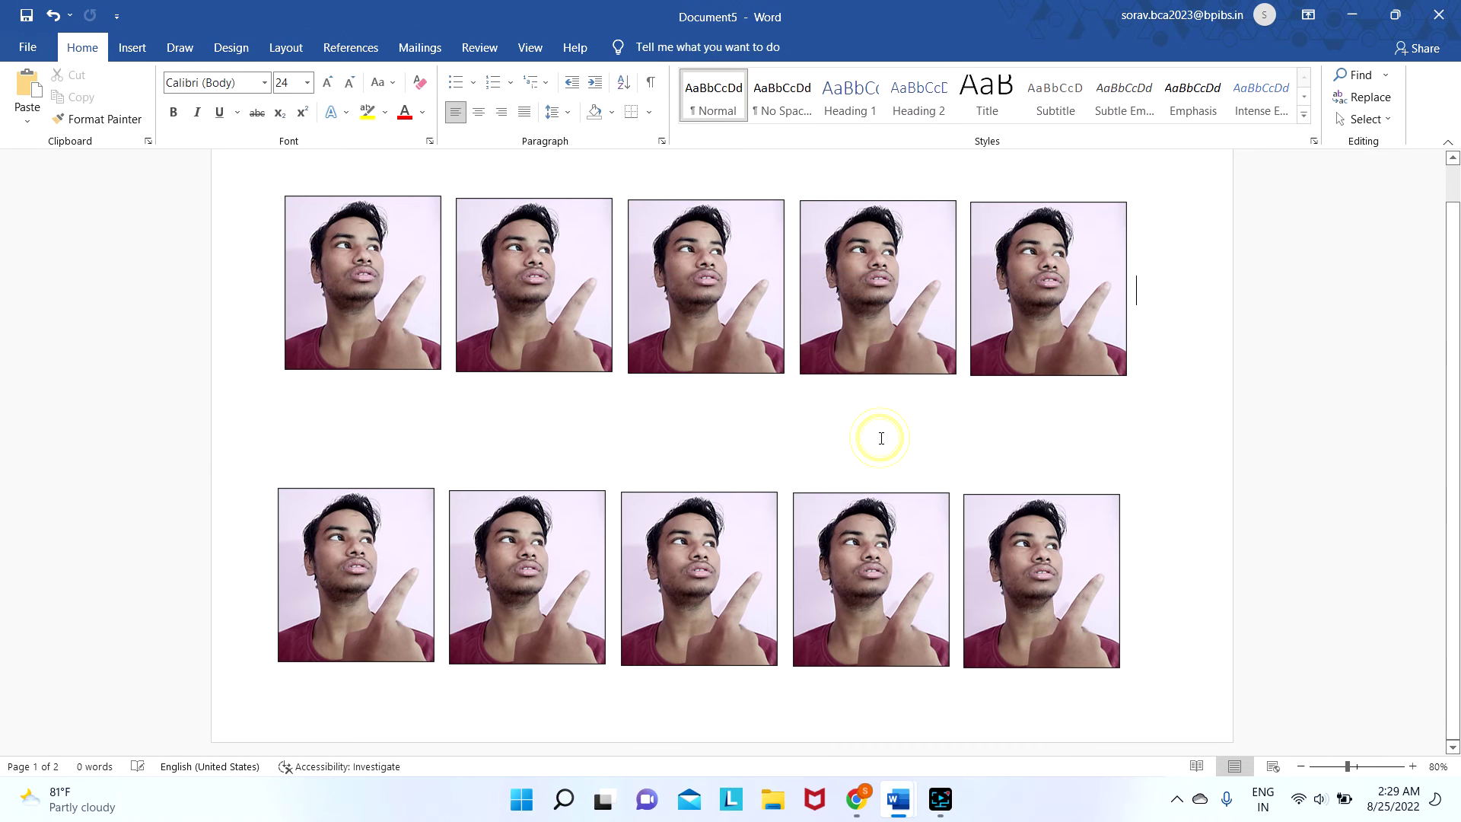
drag(821, 553, 828, 458)
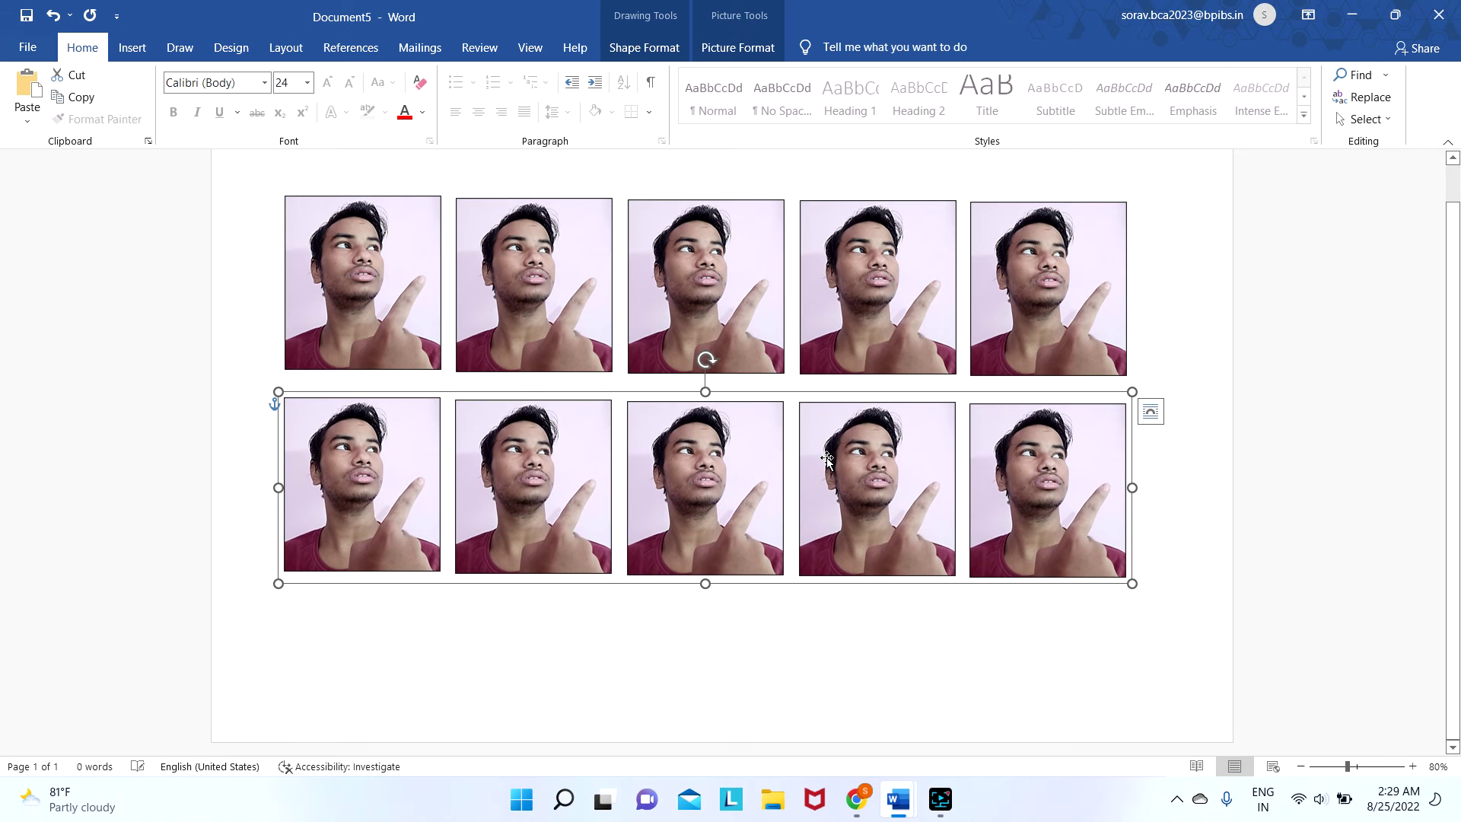
click(1176, 451)
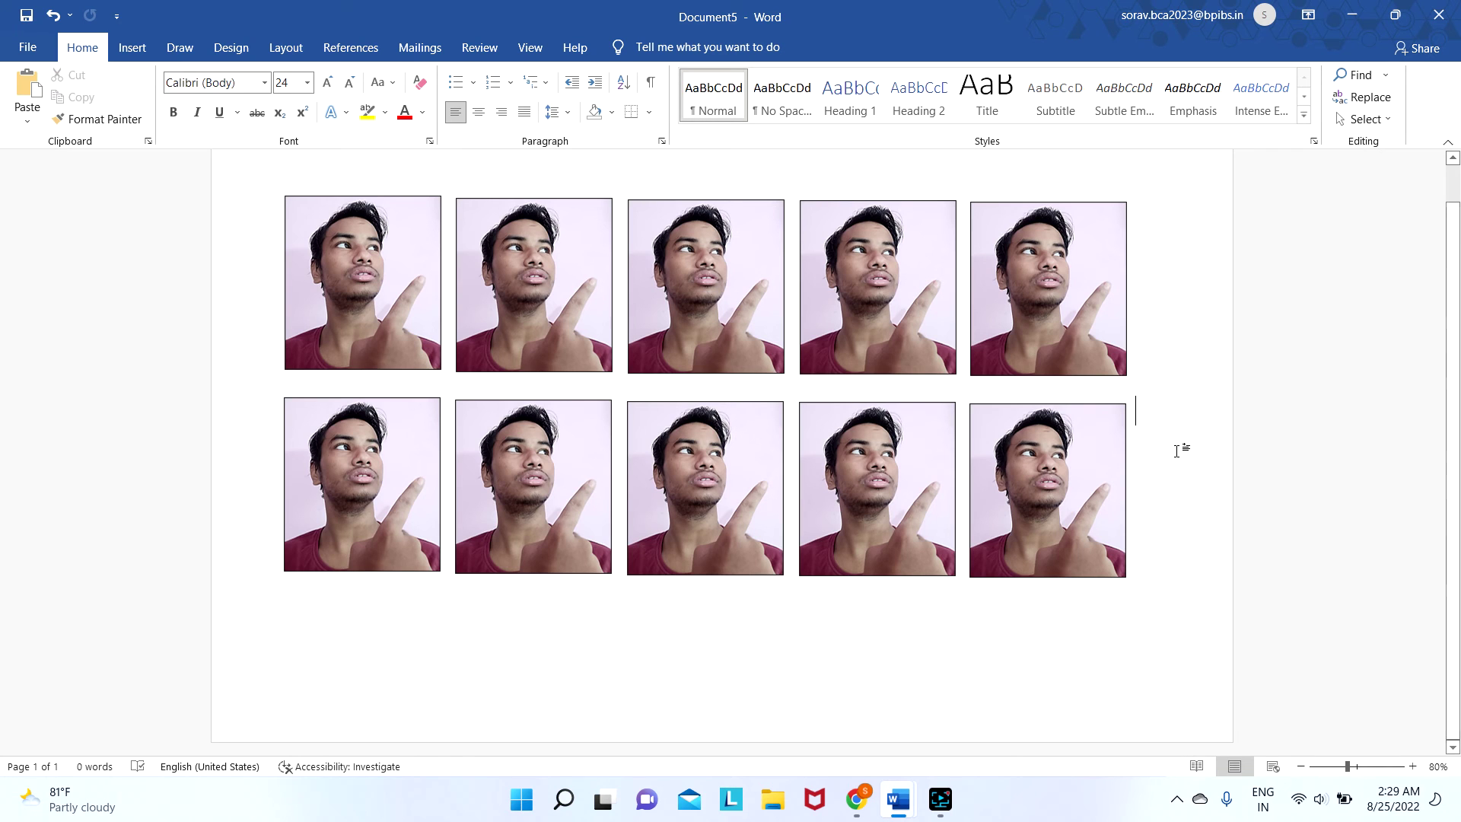
- Select both rows of photos together and group them into one object, leaving the group deselected
click(401, 309)
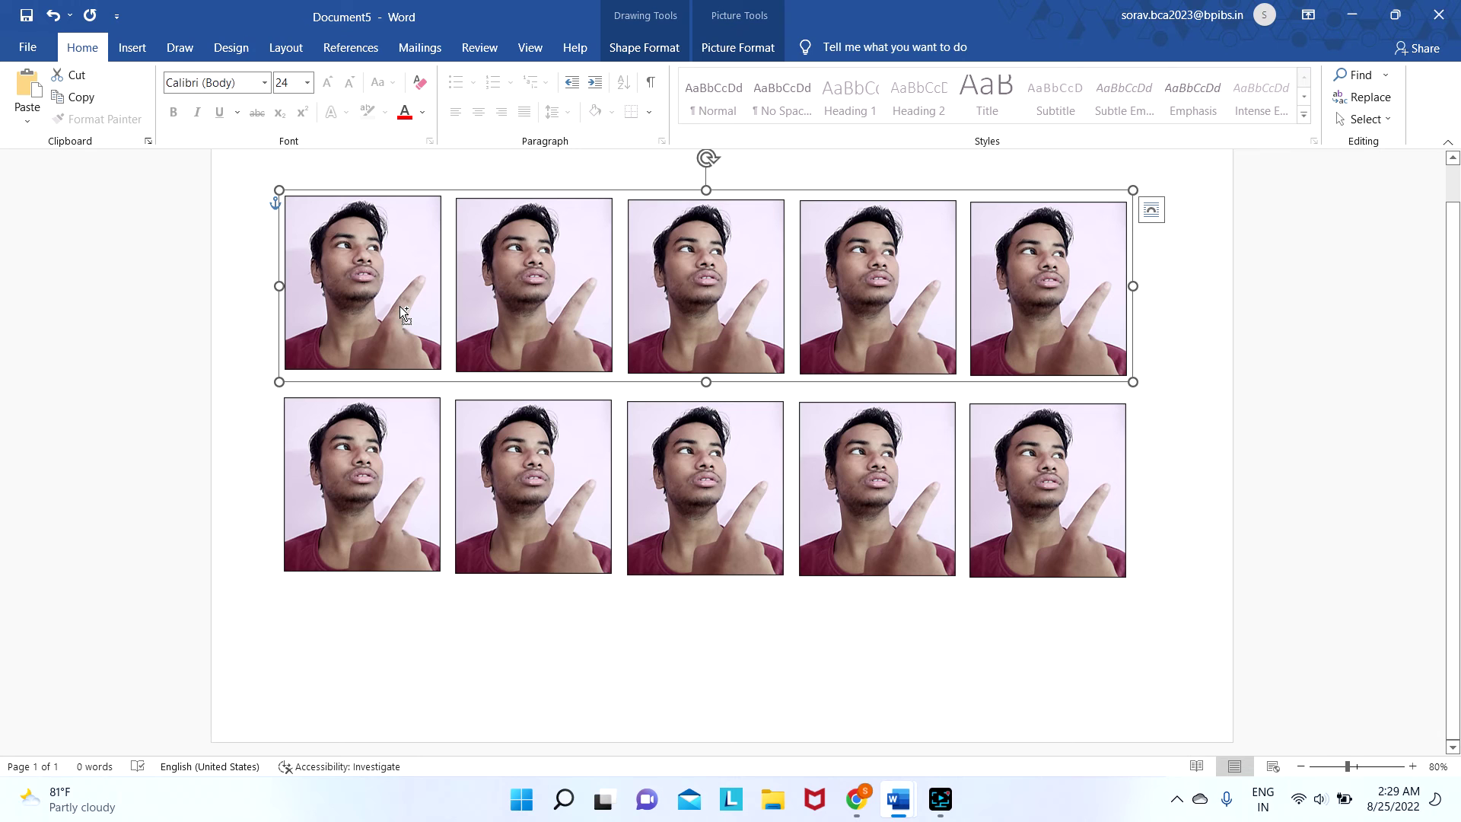
ctrl+click(399, 306)
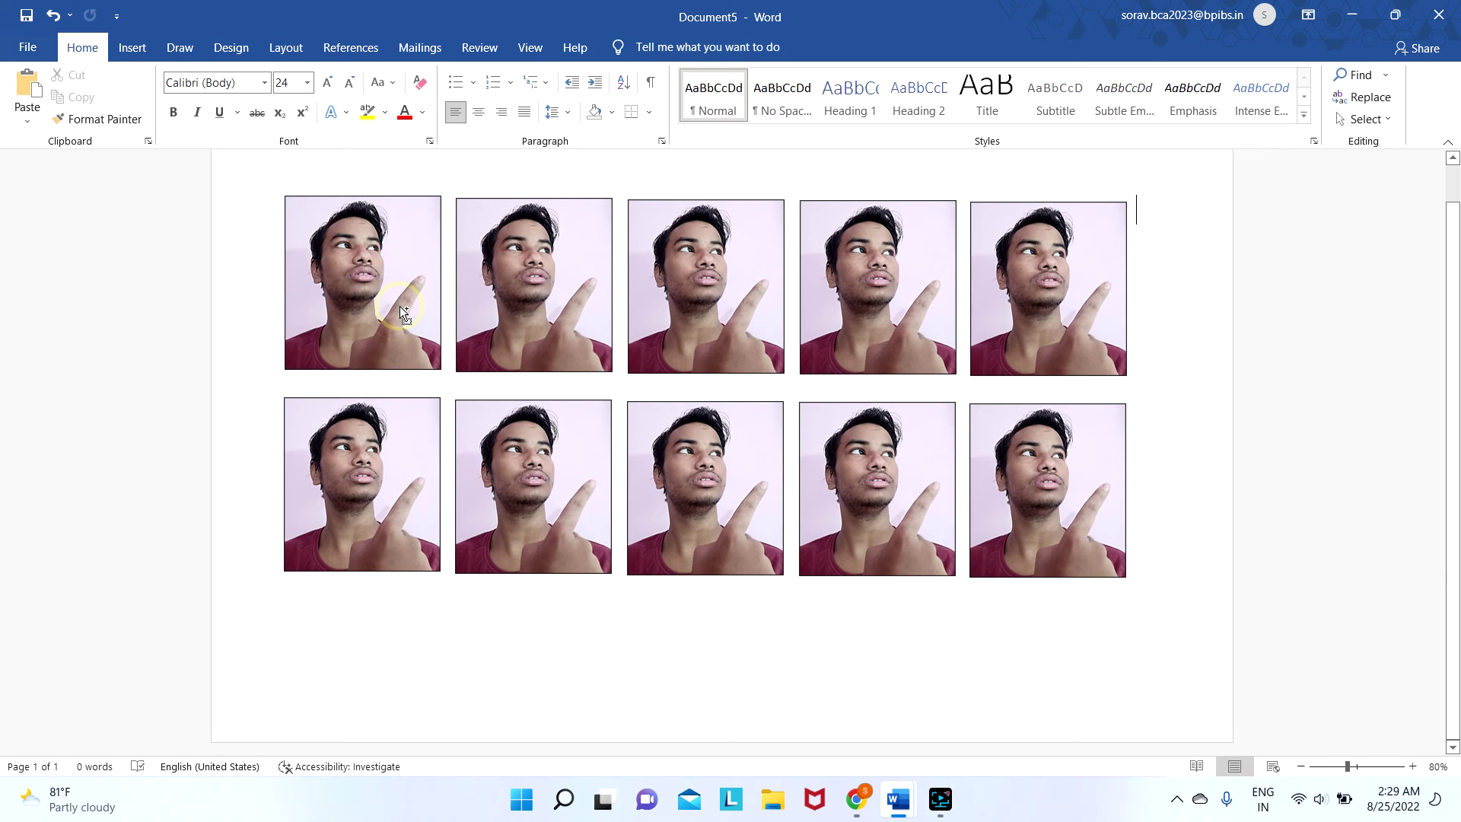
ctrl+click(399, 306)
ctrl+click(385, 463)
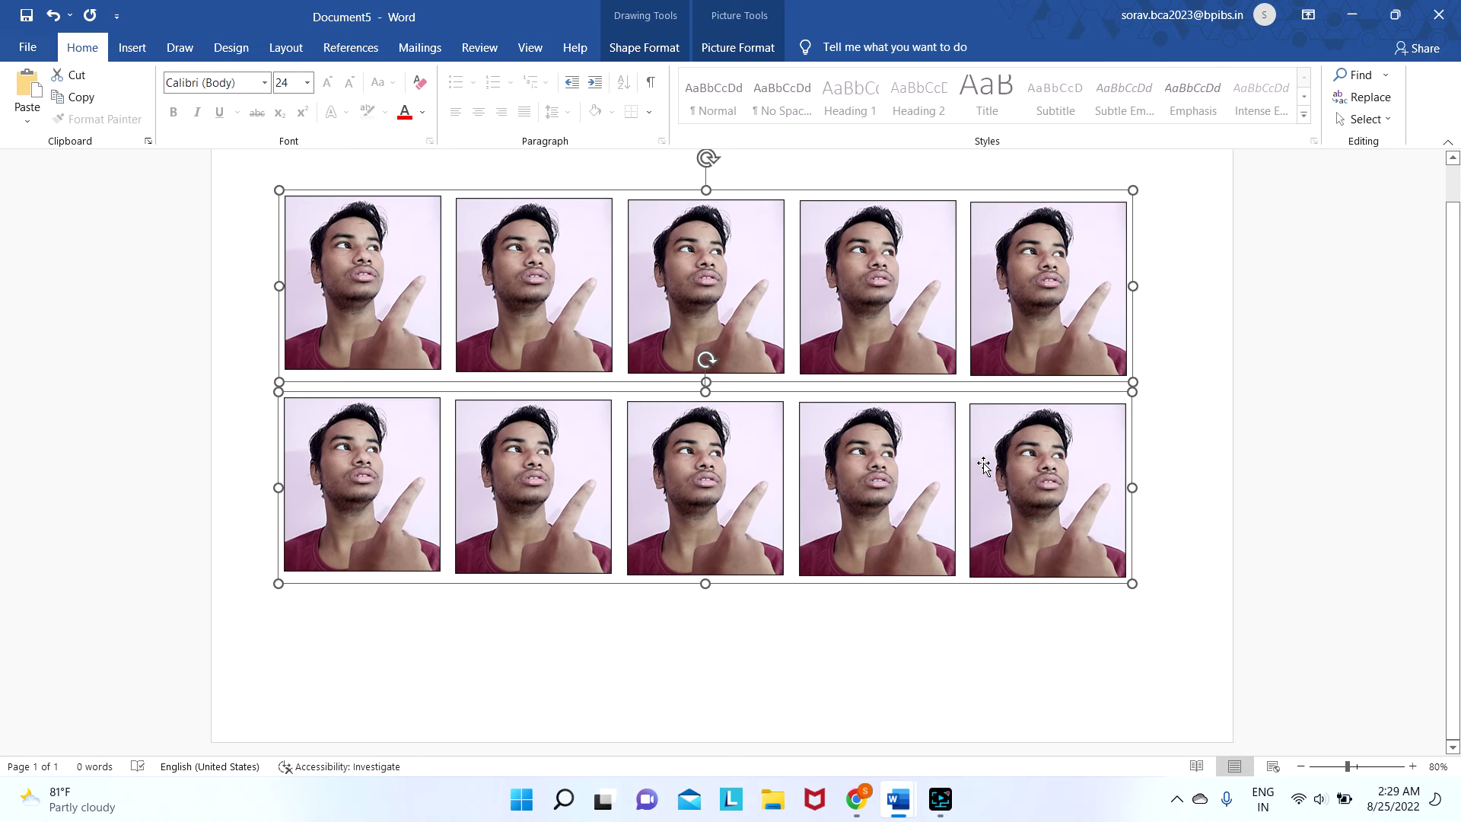
right_click(1053, 470)
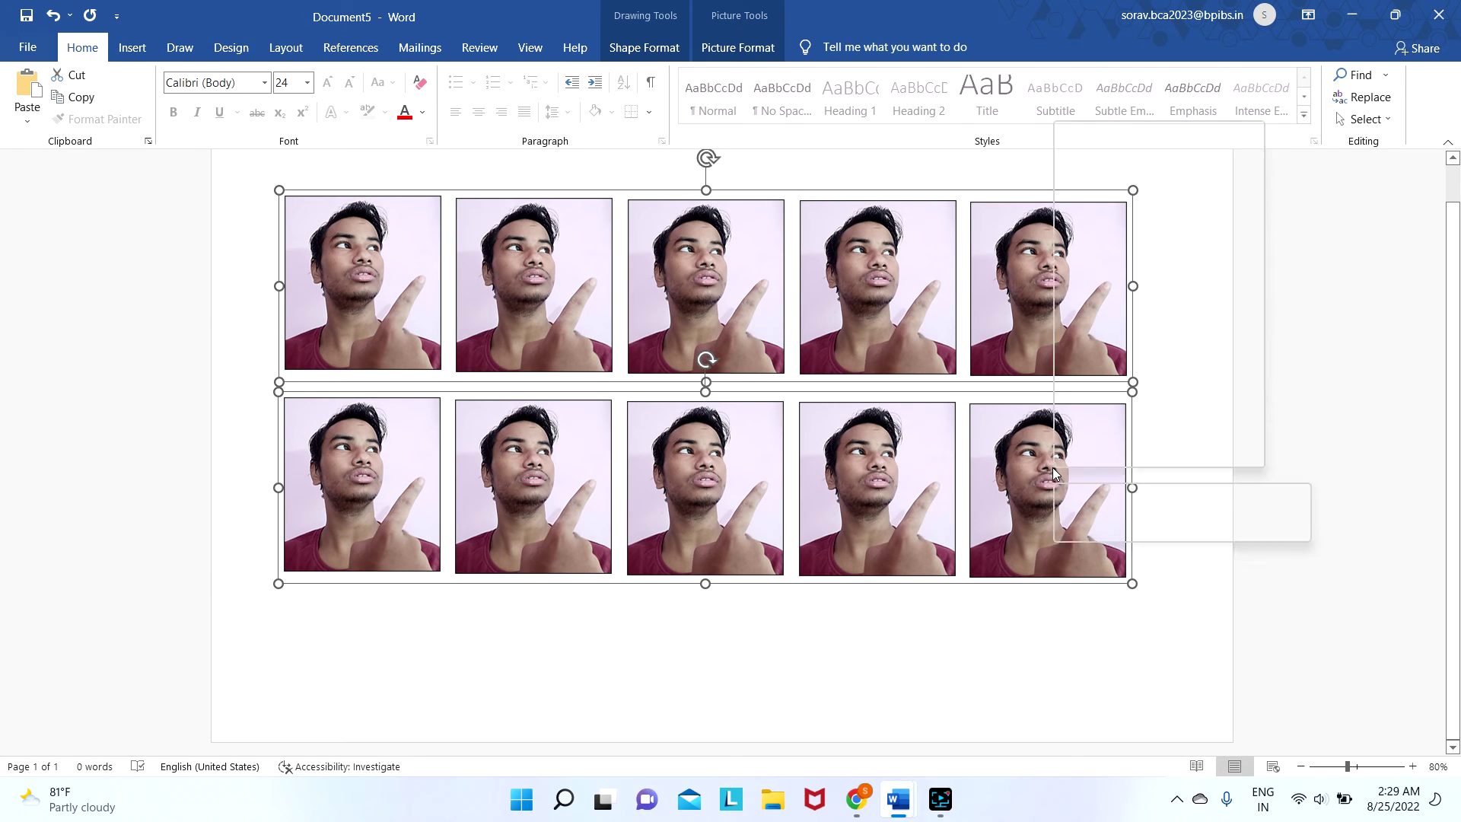
mouse_move(1116, 268)
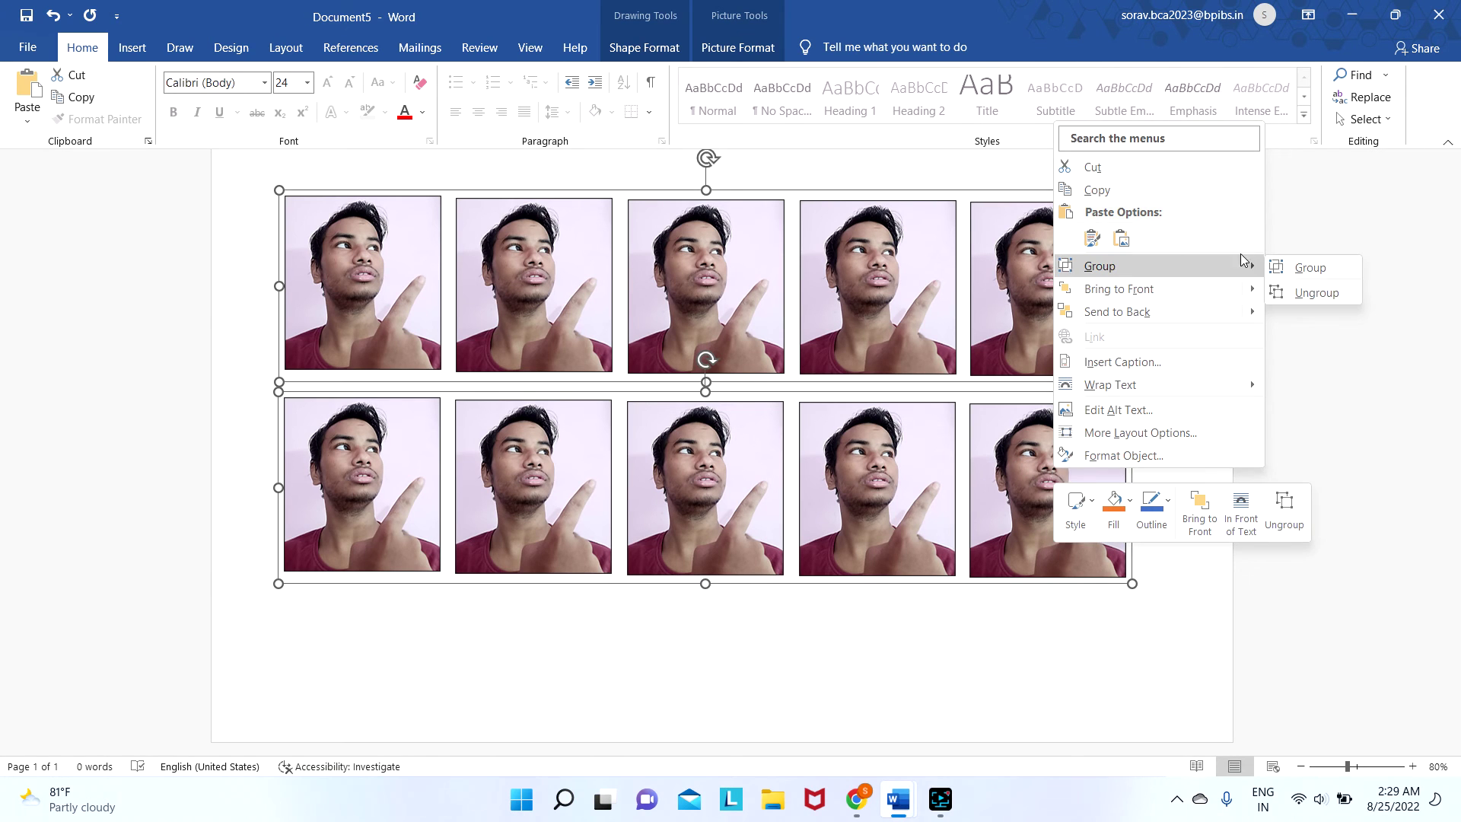
click(1307, 267)
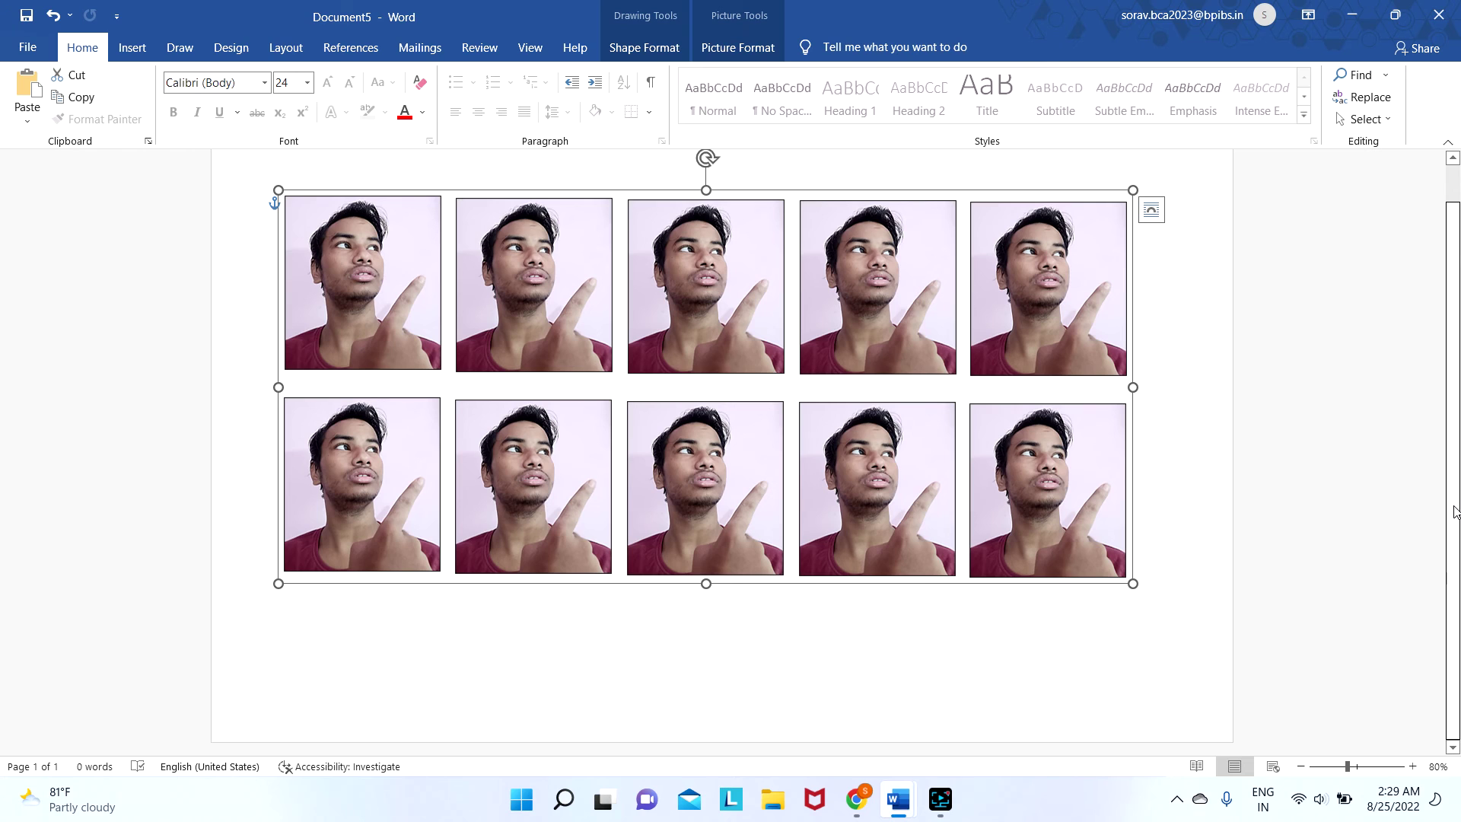
drag(1454, 510, 1456, 657)
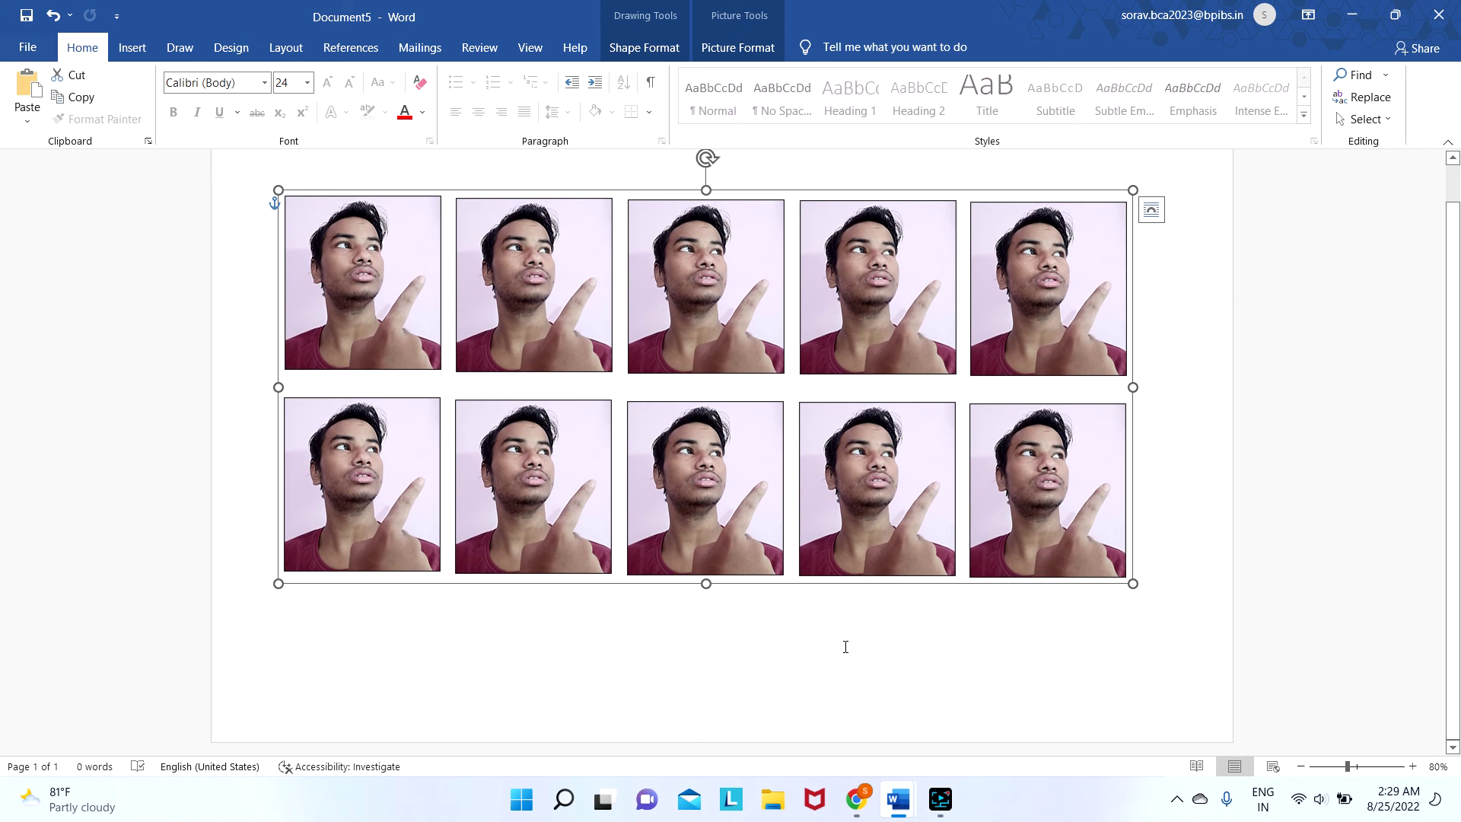
click(675, 657)
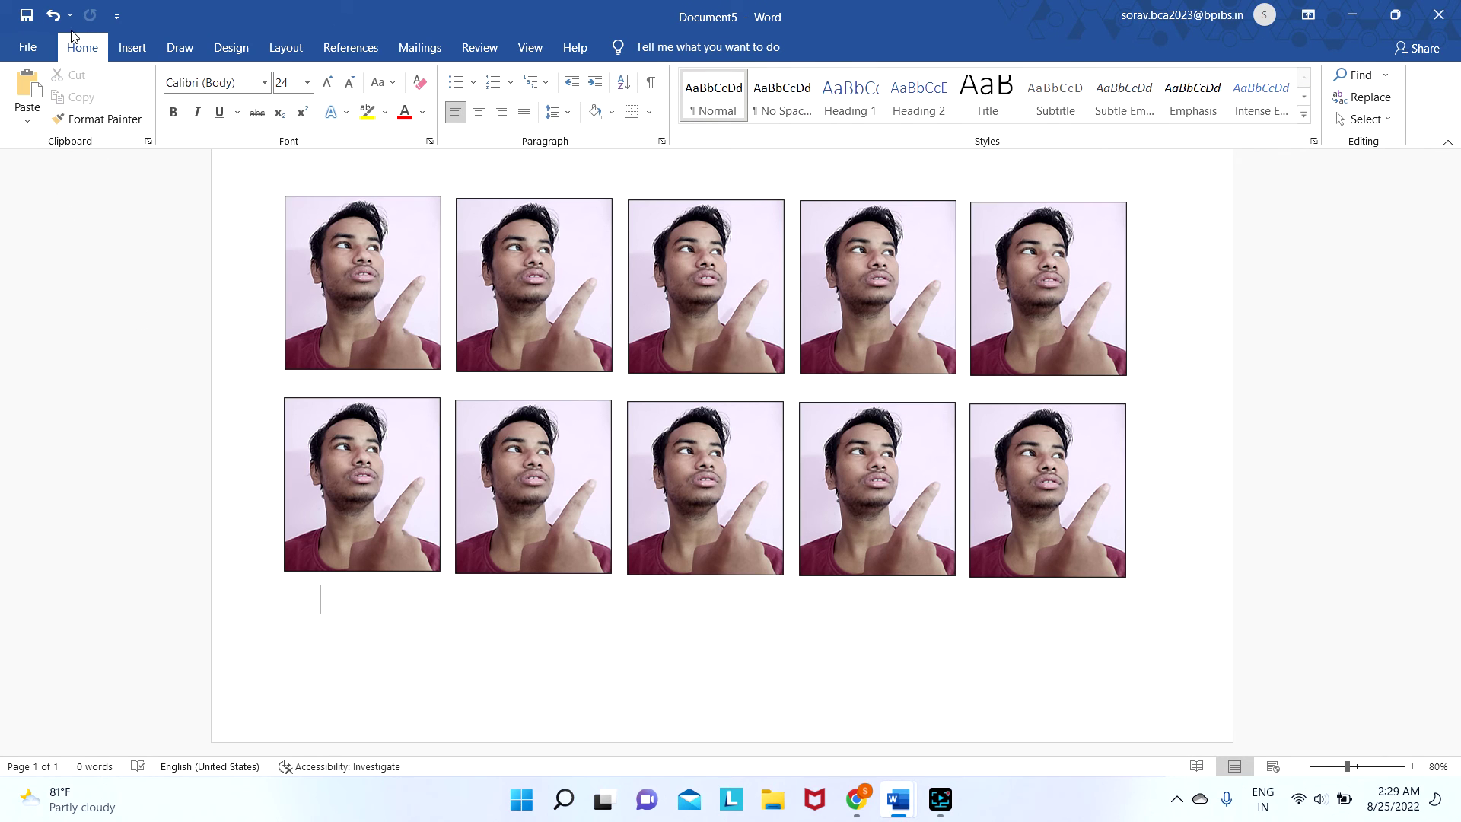
click(116, 16)
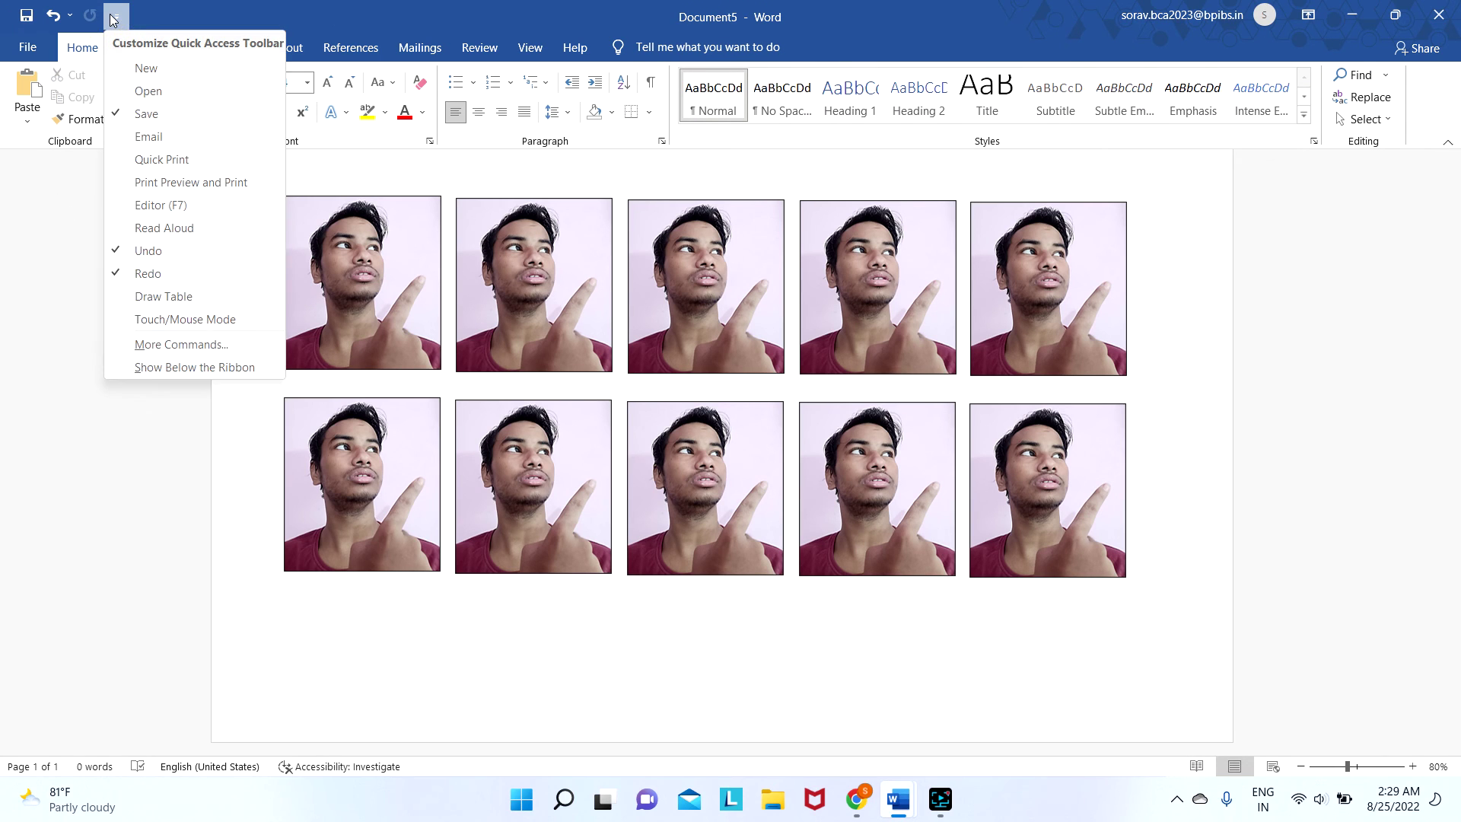
click(164, 115)
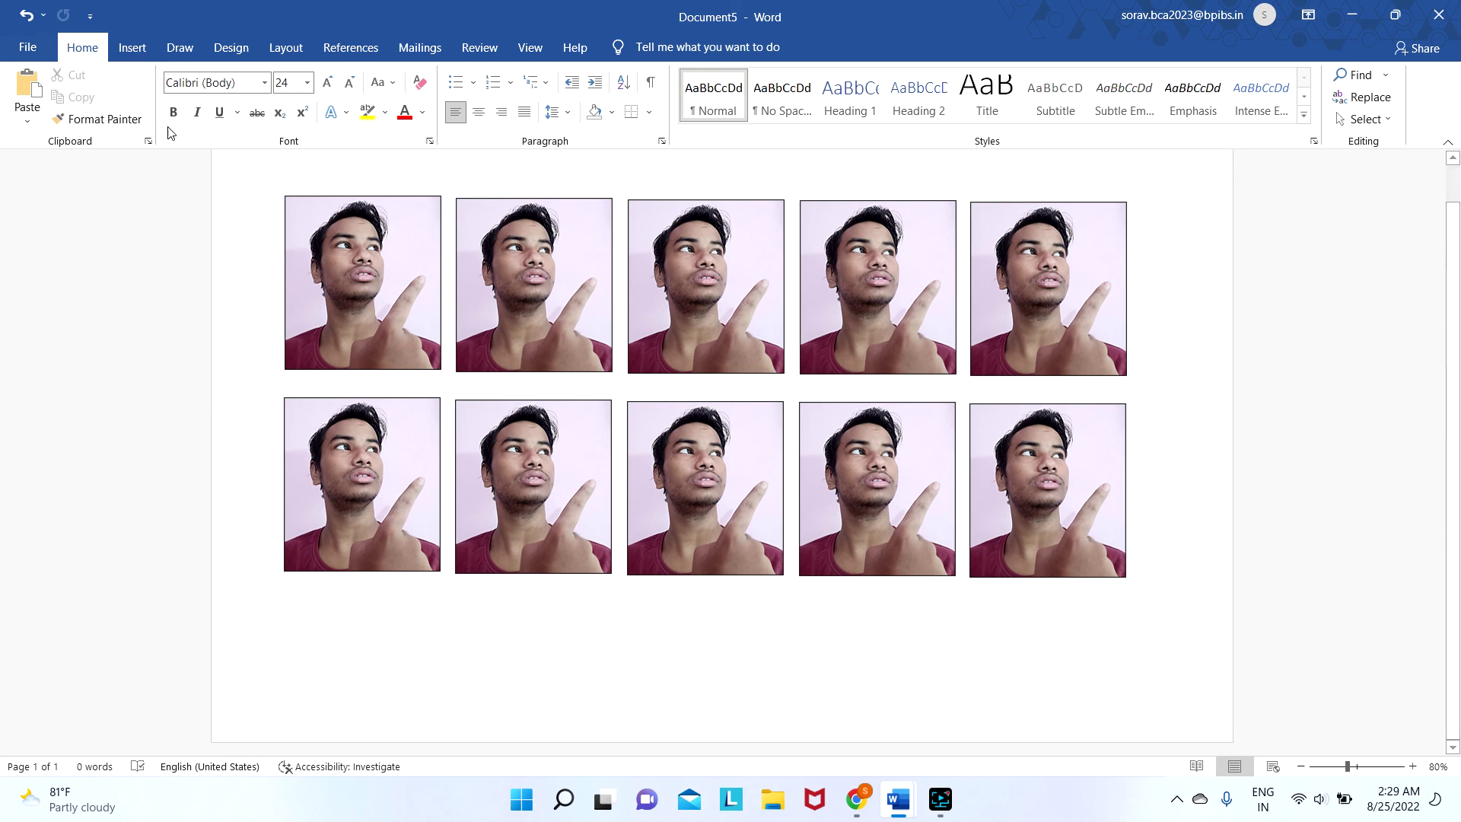
click(87, 16)
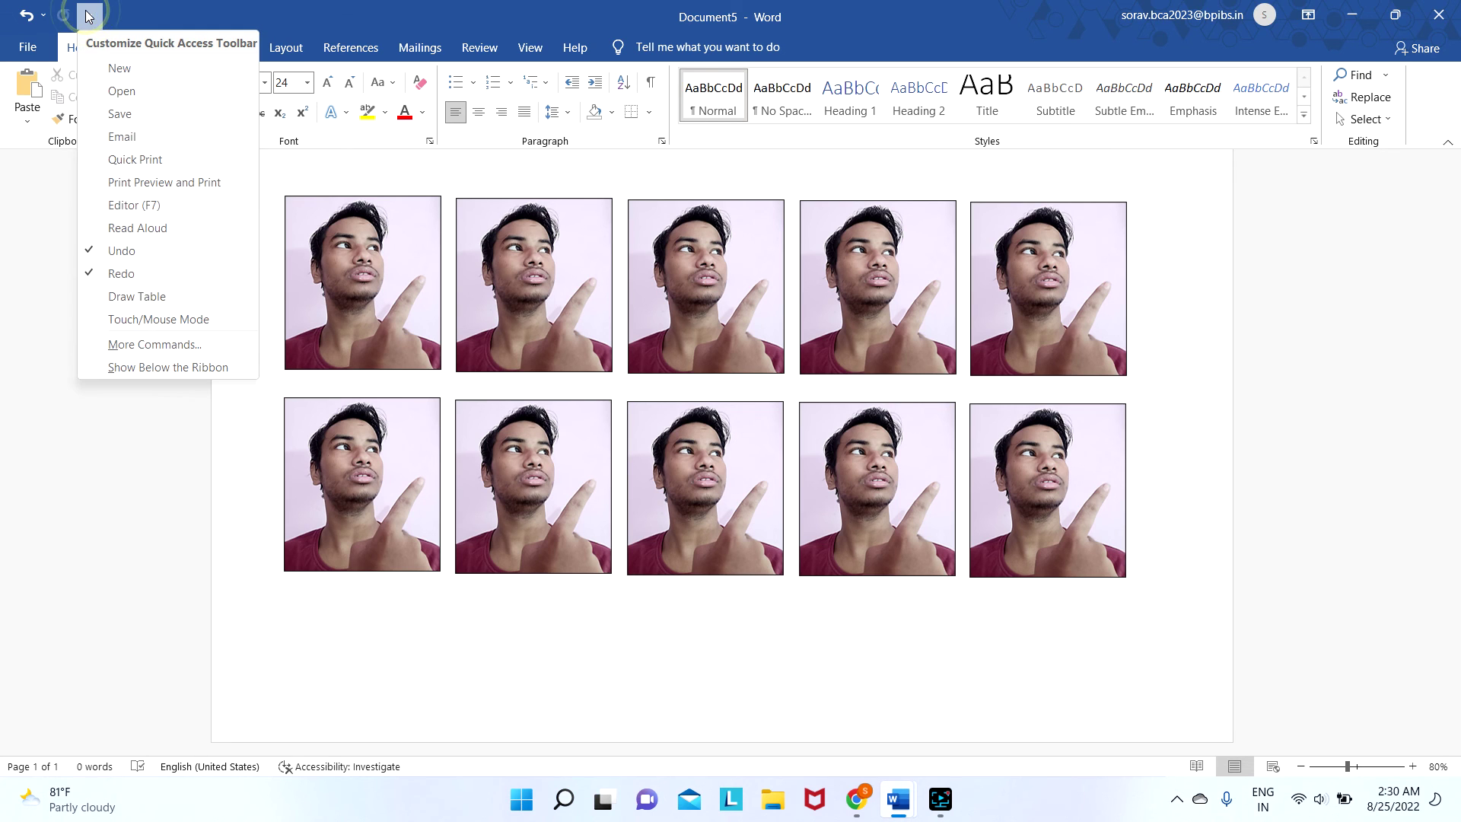
click(138, 123)
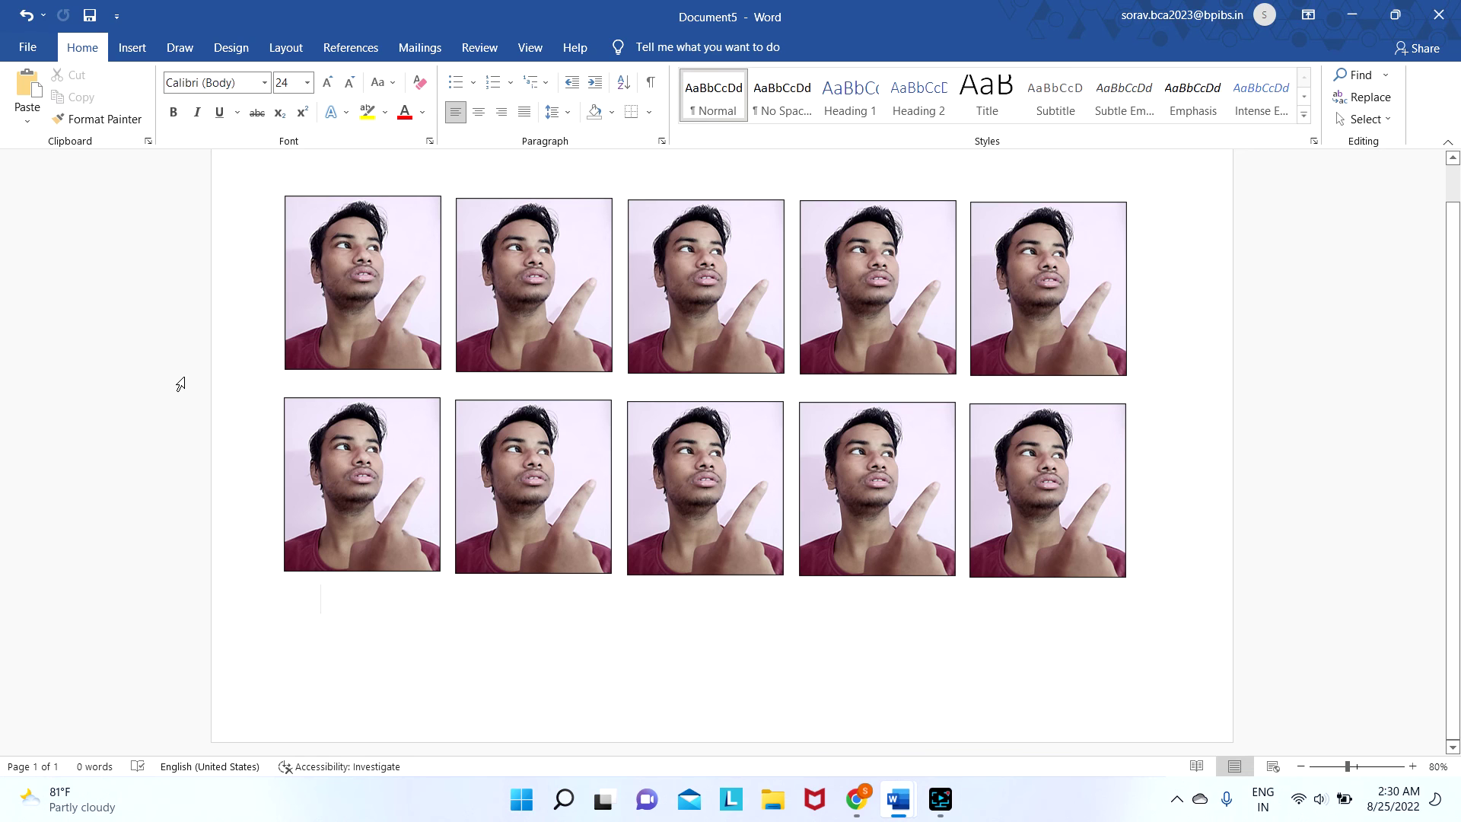
- Save the photo sheet as PHOTO.docx in the OneDrive Documents folder
key(ctrl+s)
click(611, 347)
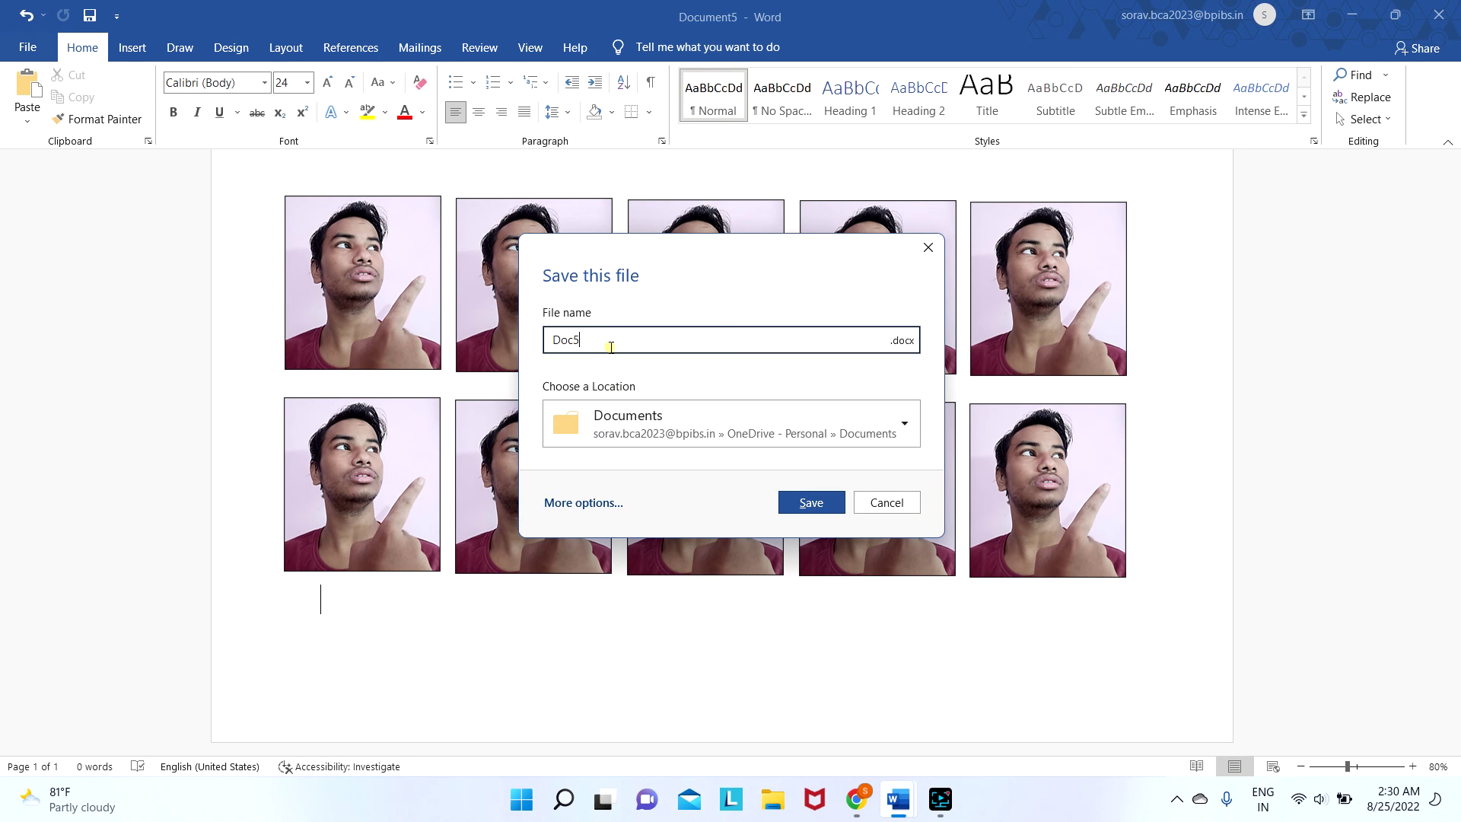
key(BackSpace)
key(BackSpace)
key(BackSpace)
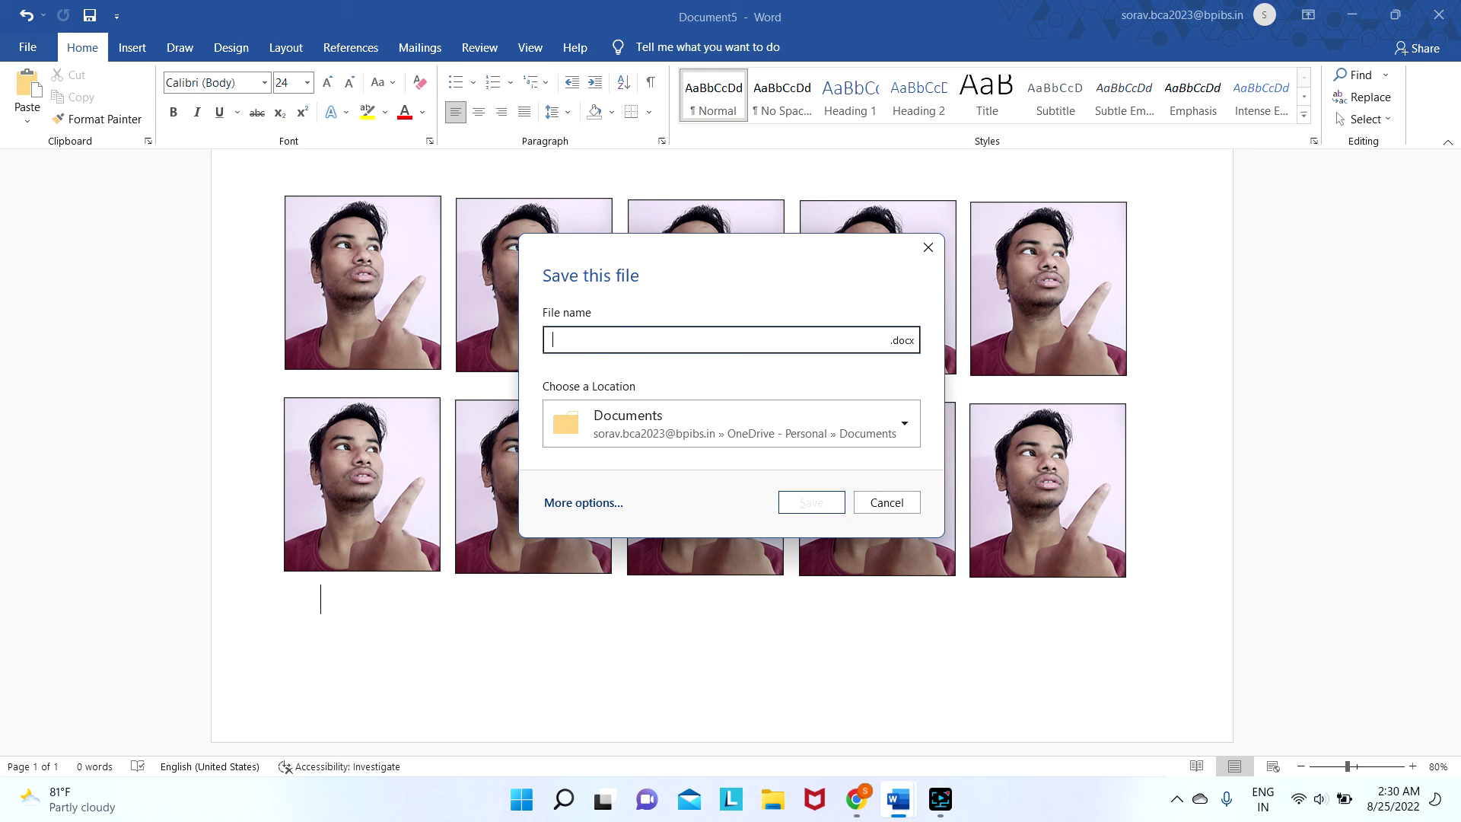
text(PJO)
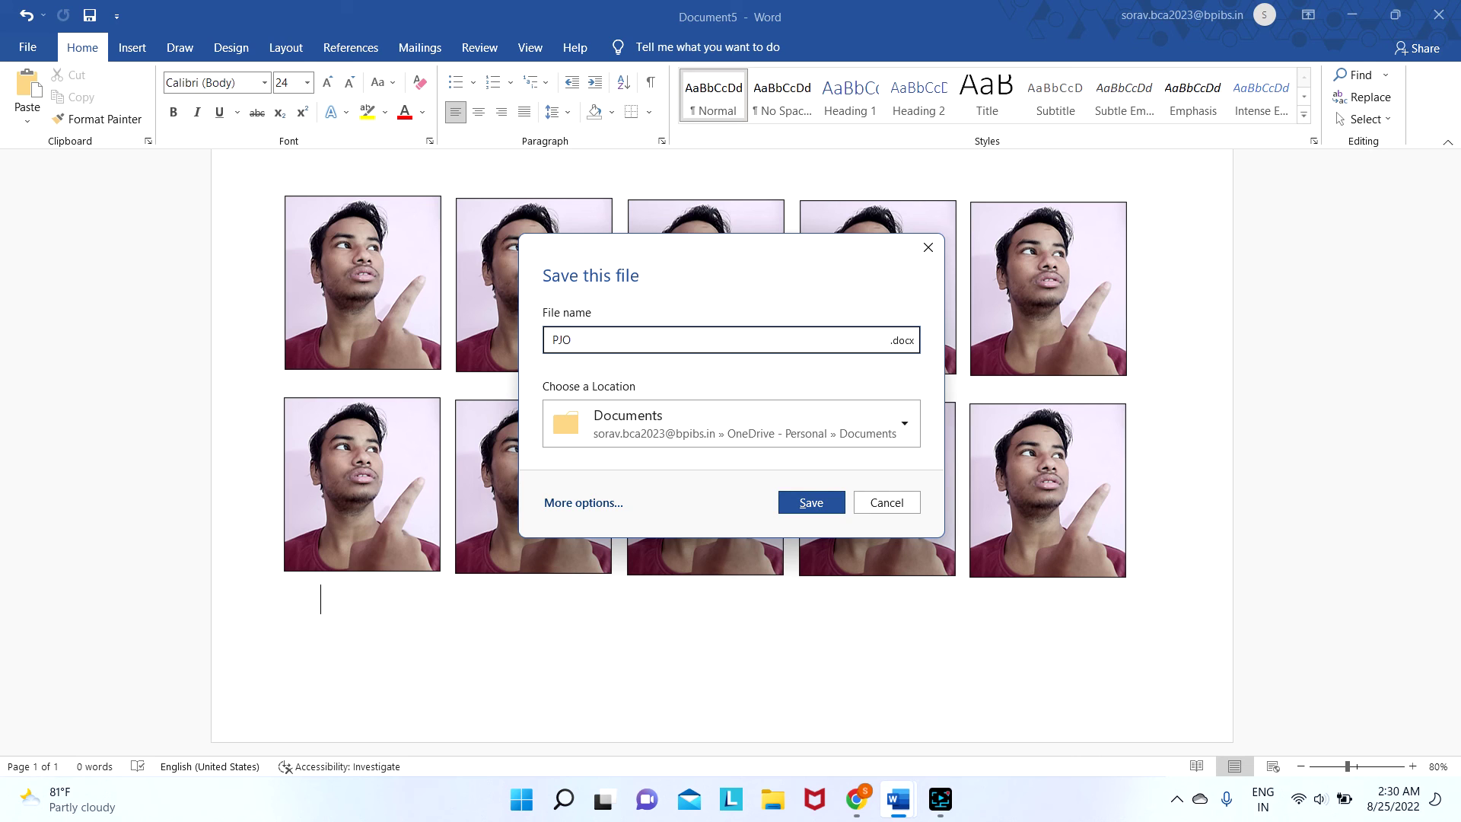
key(BackSpace)
key(BackSpace)
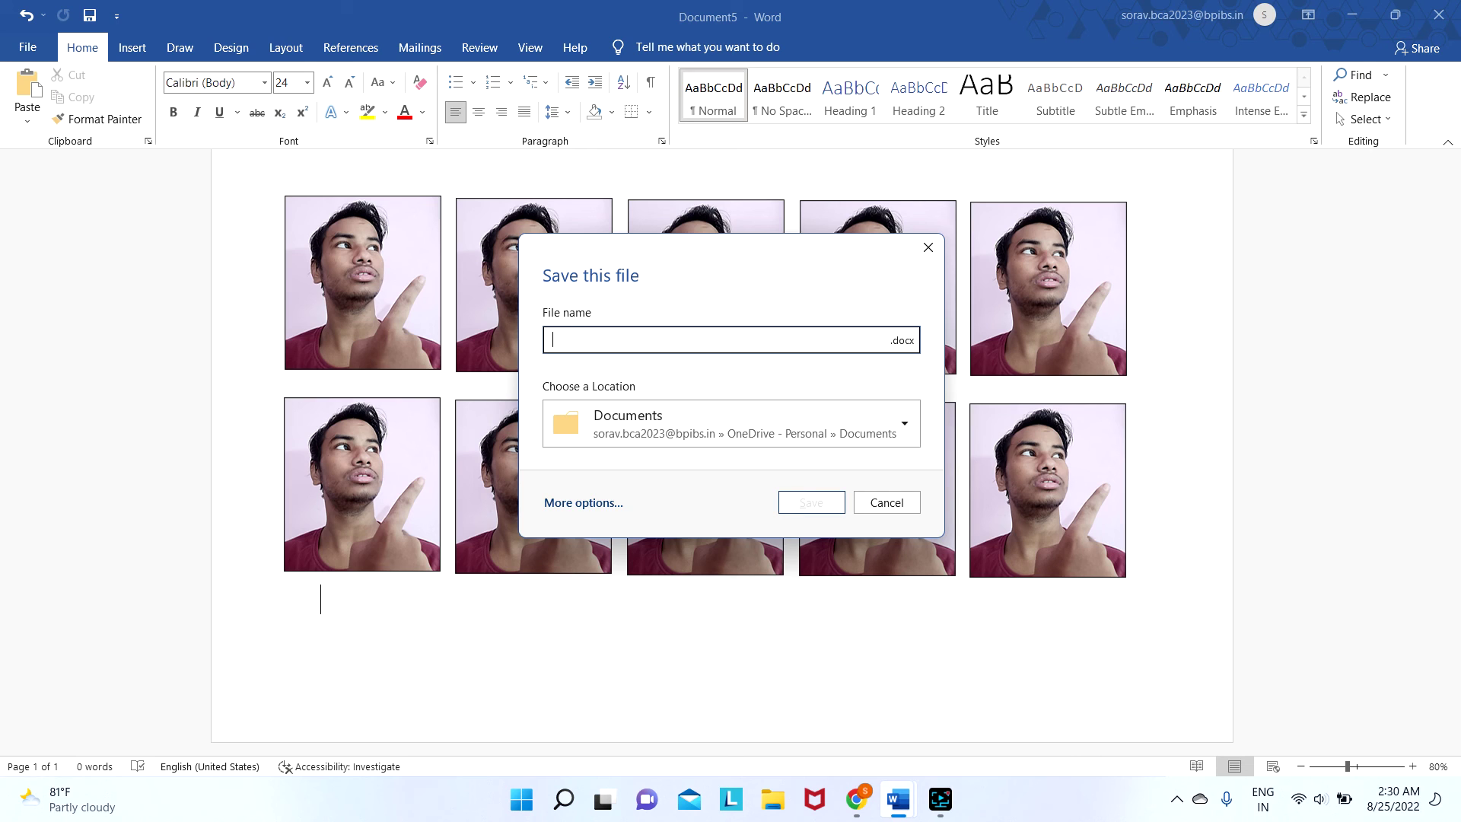
text(PHOTO)
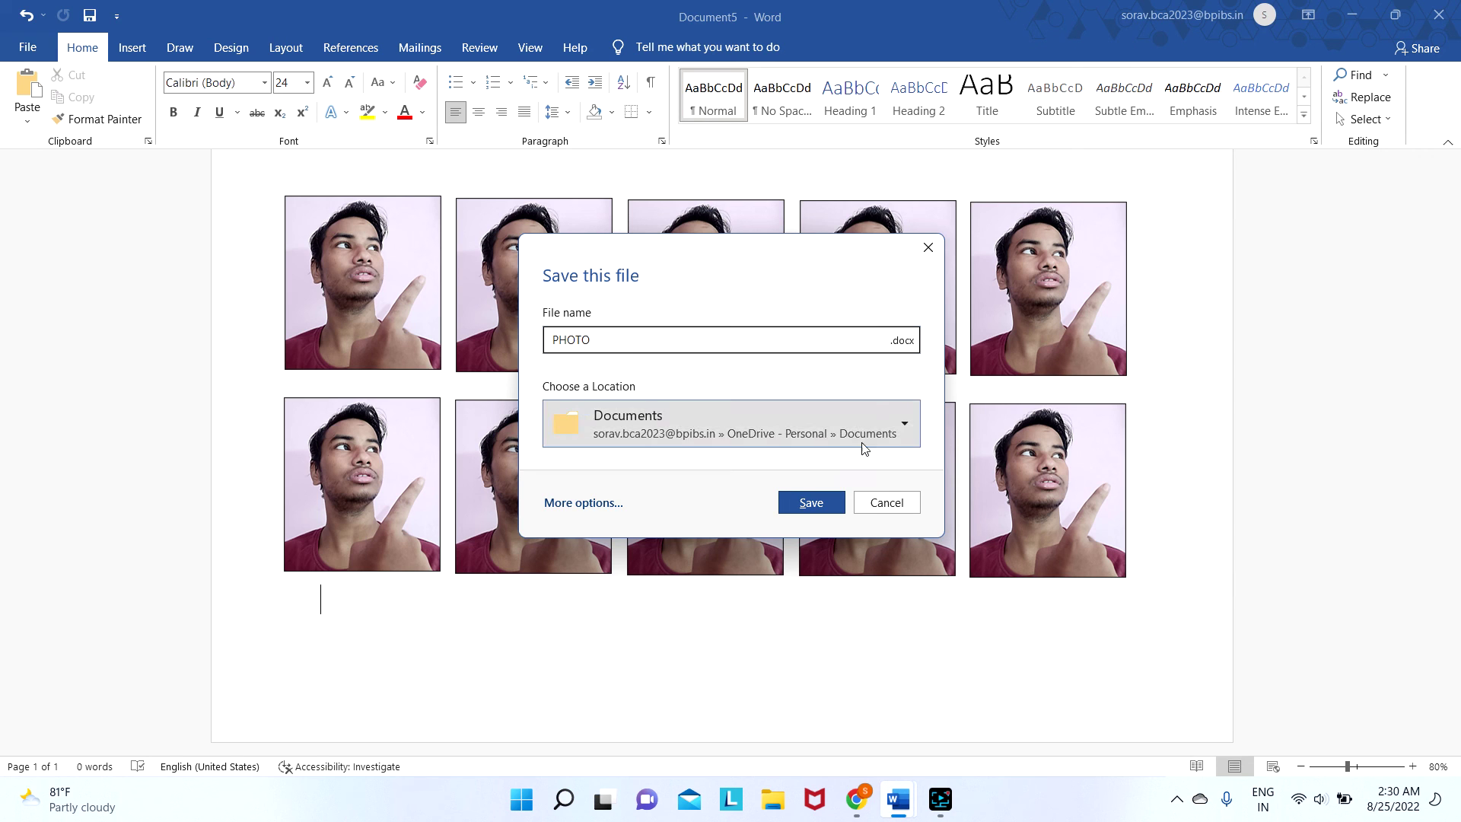
click(814, 502)
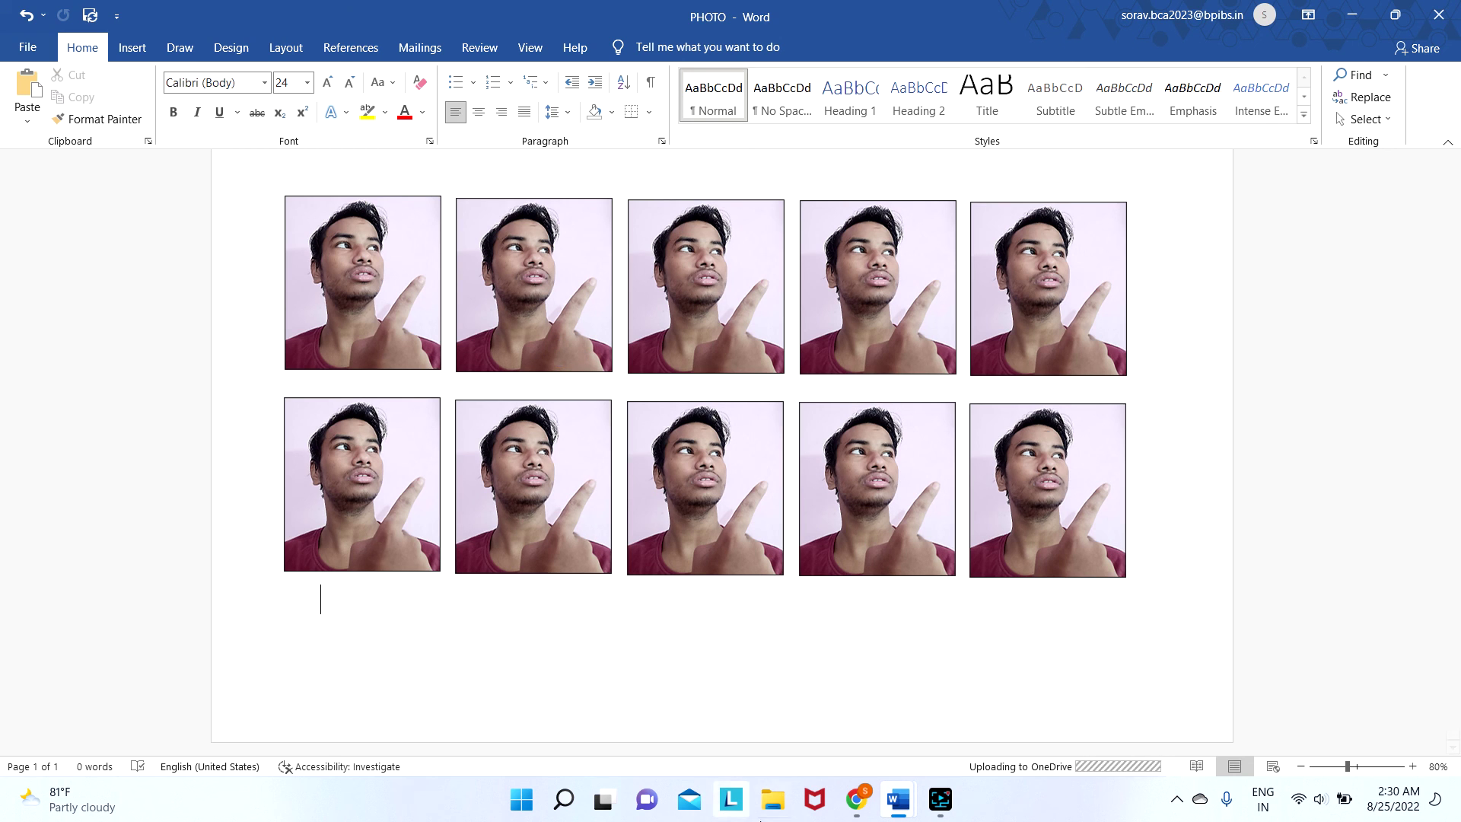
- Switch to File Explorer, maximize it and search the local Documents folder for "PHO"
click(780, 801)
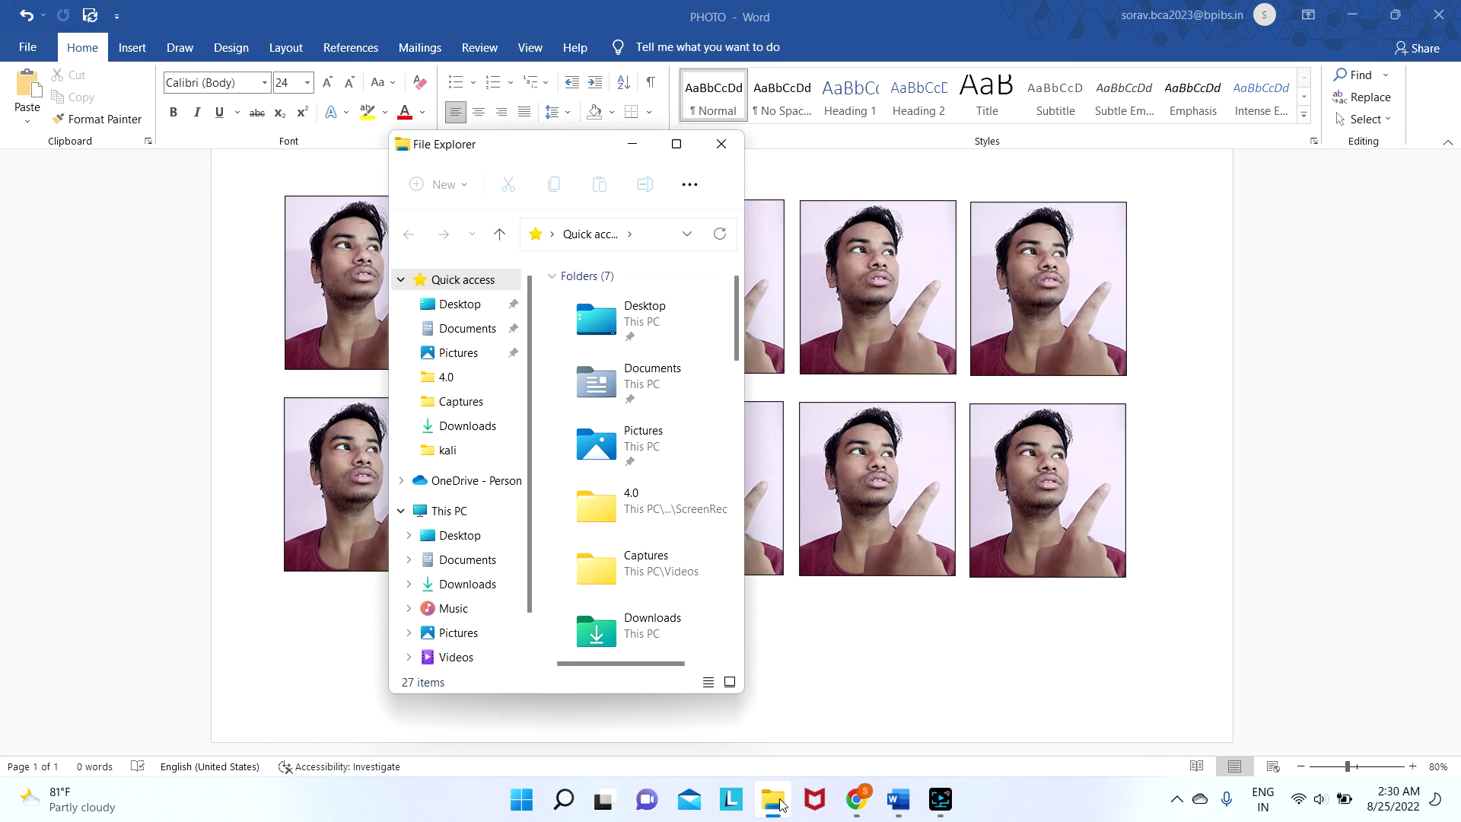
click(481, 428)
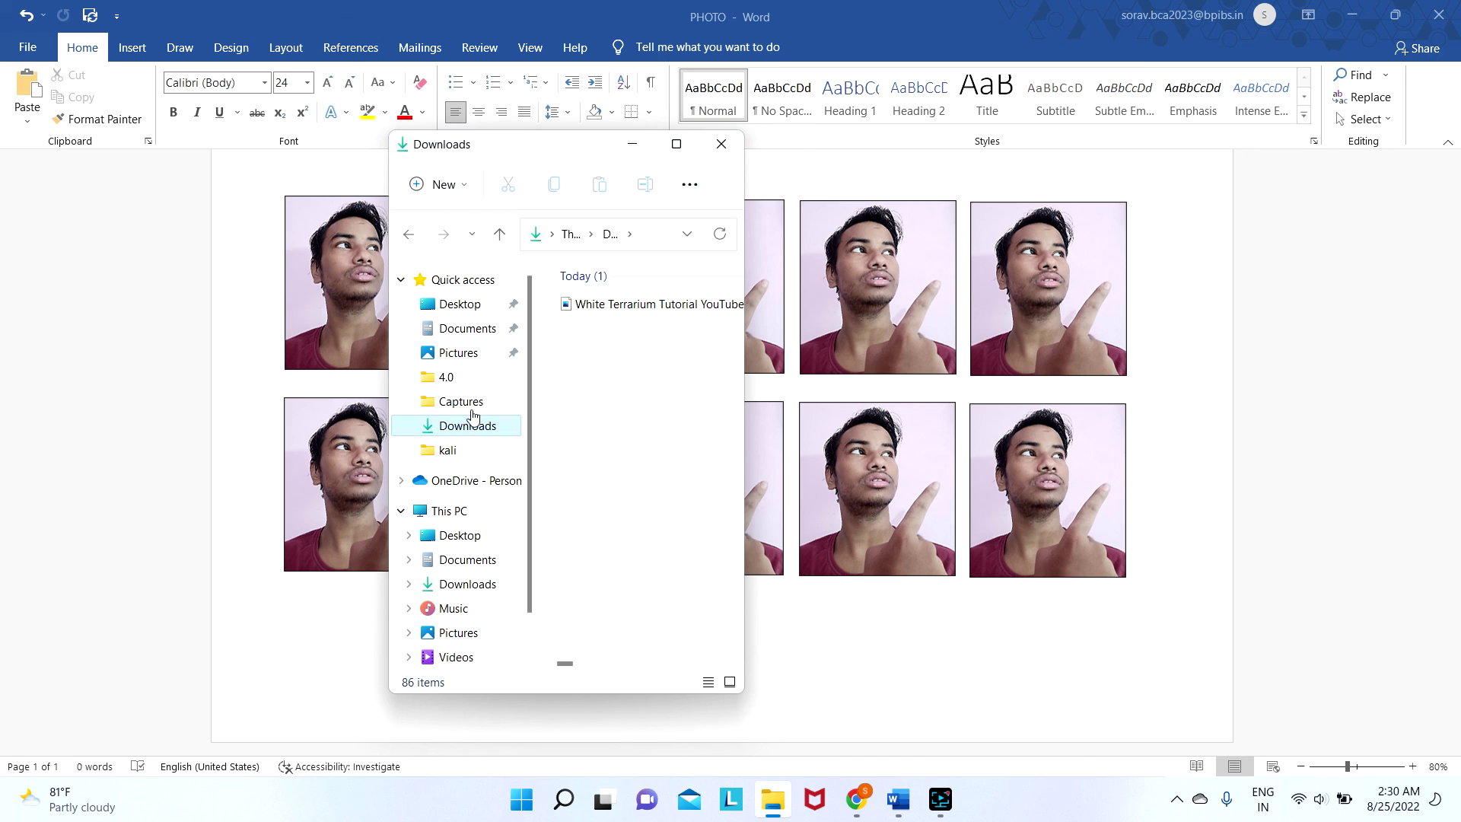
click(457, 330)
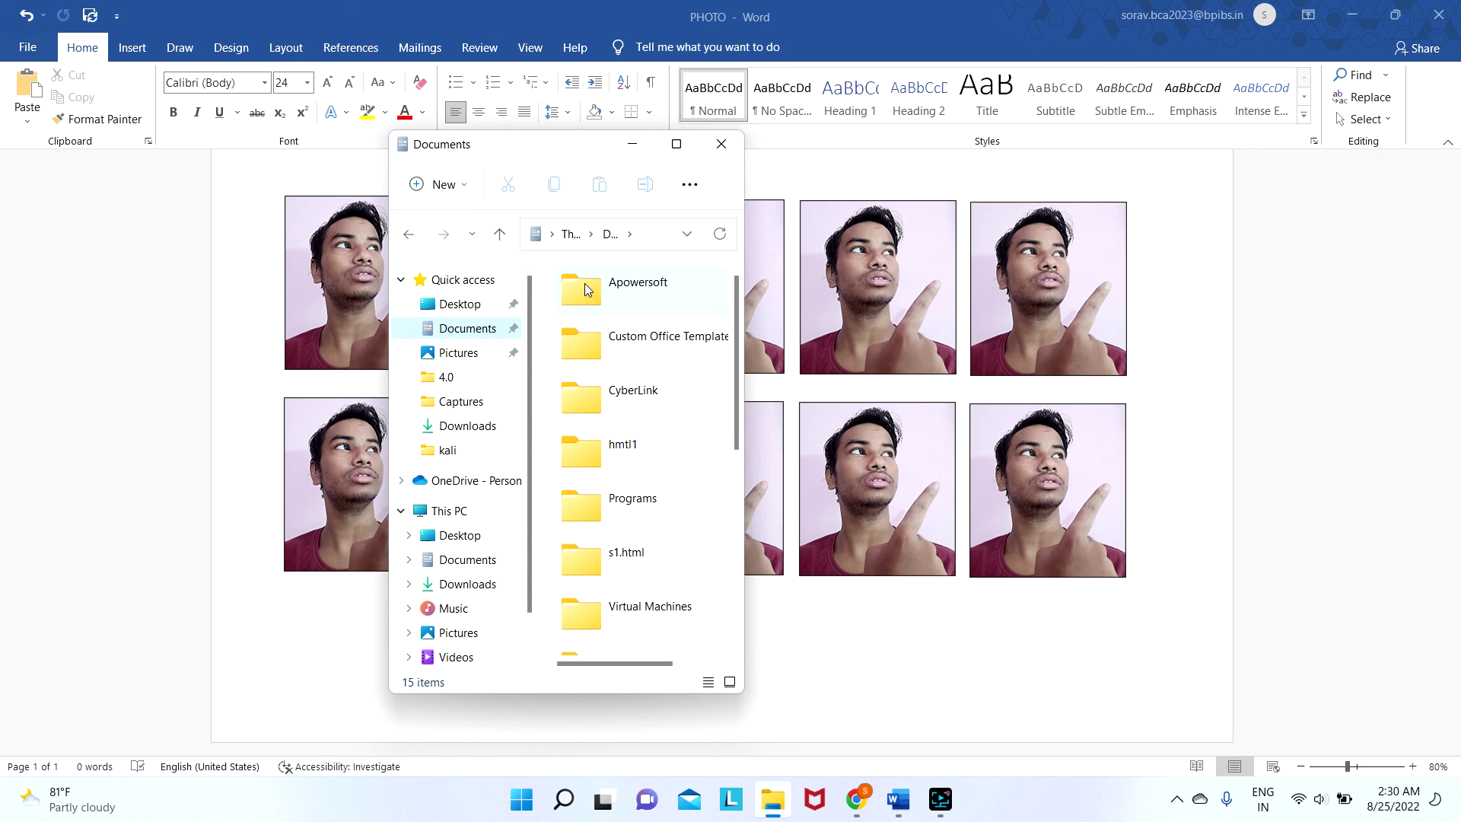
click(676, 146)
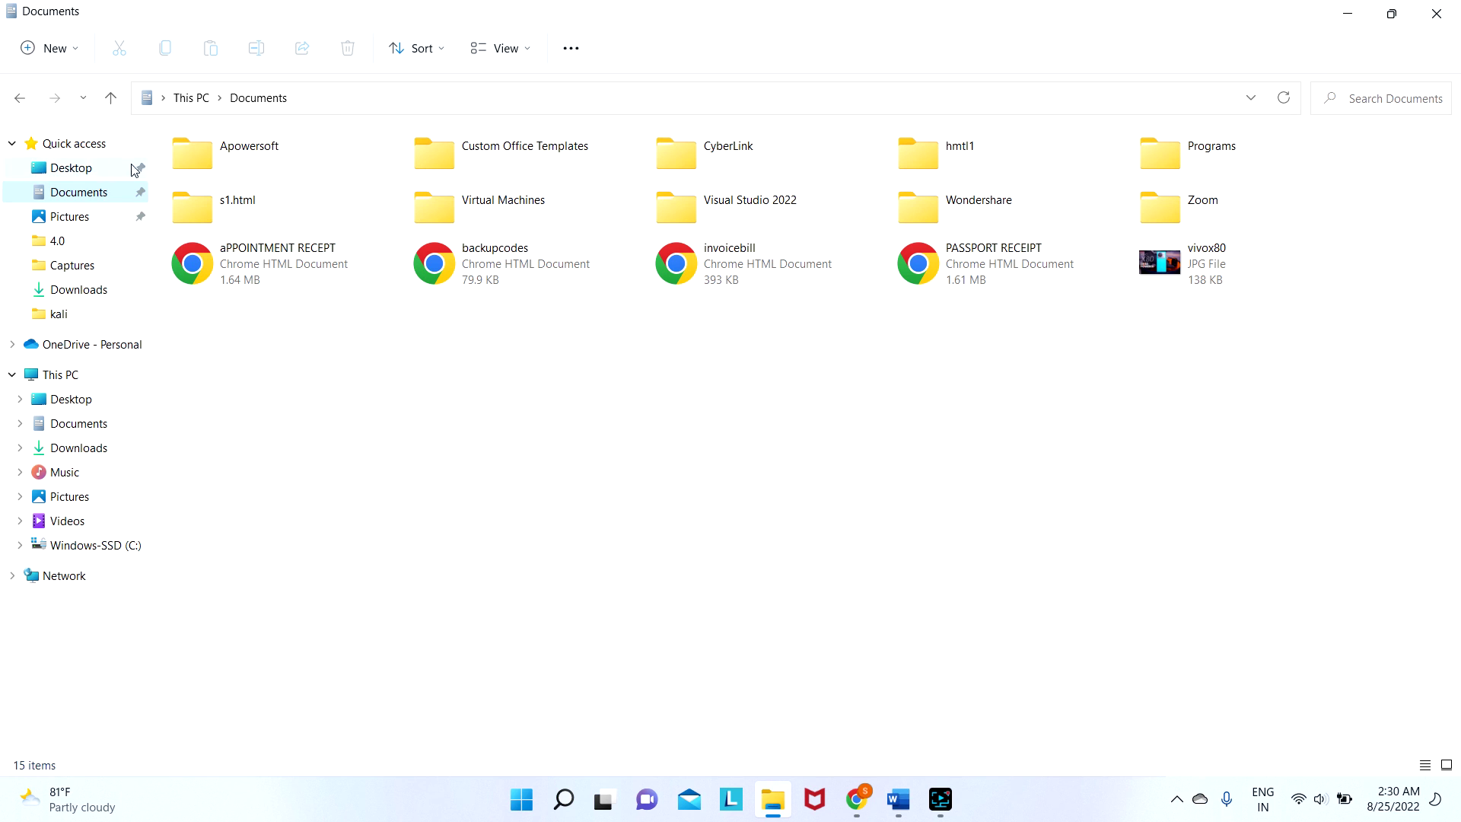
click(1361, 97)
text(PH)
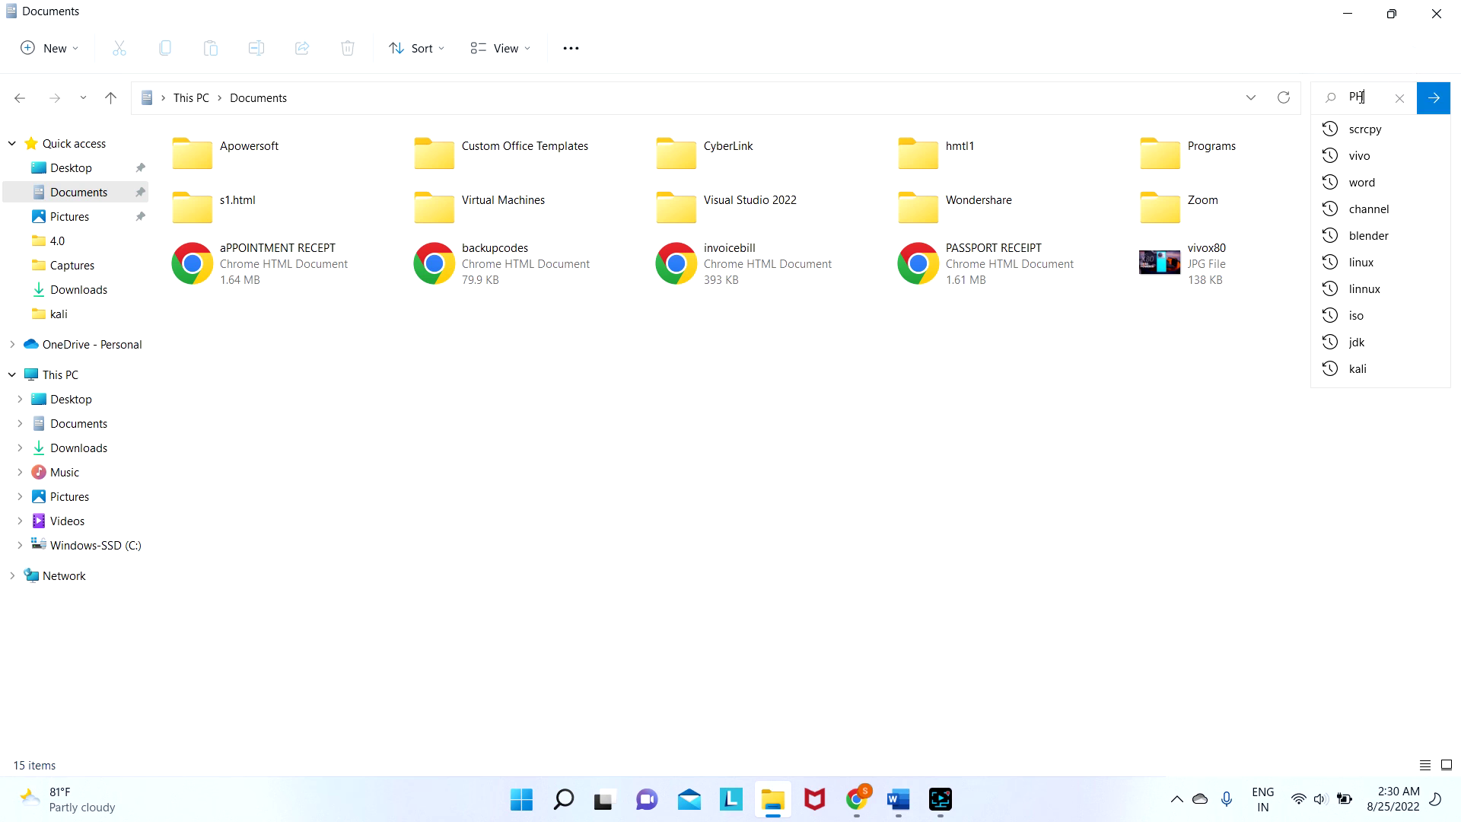
text(O)
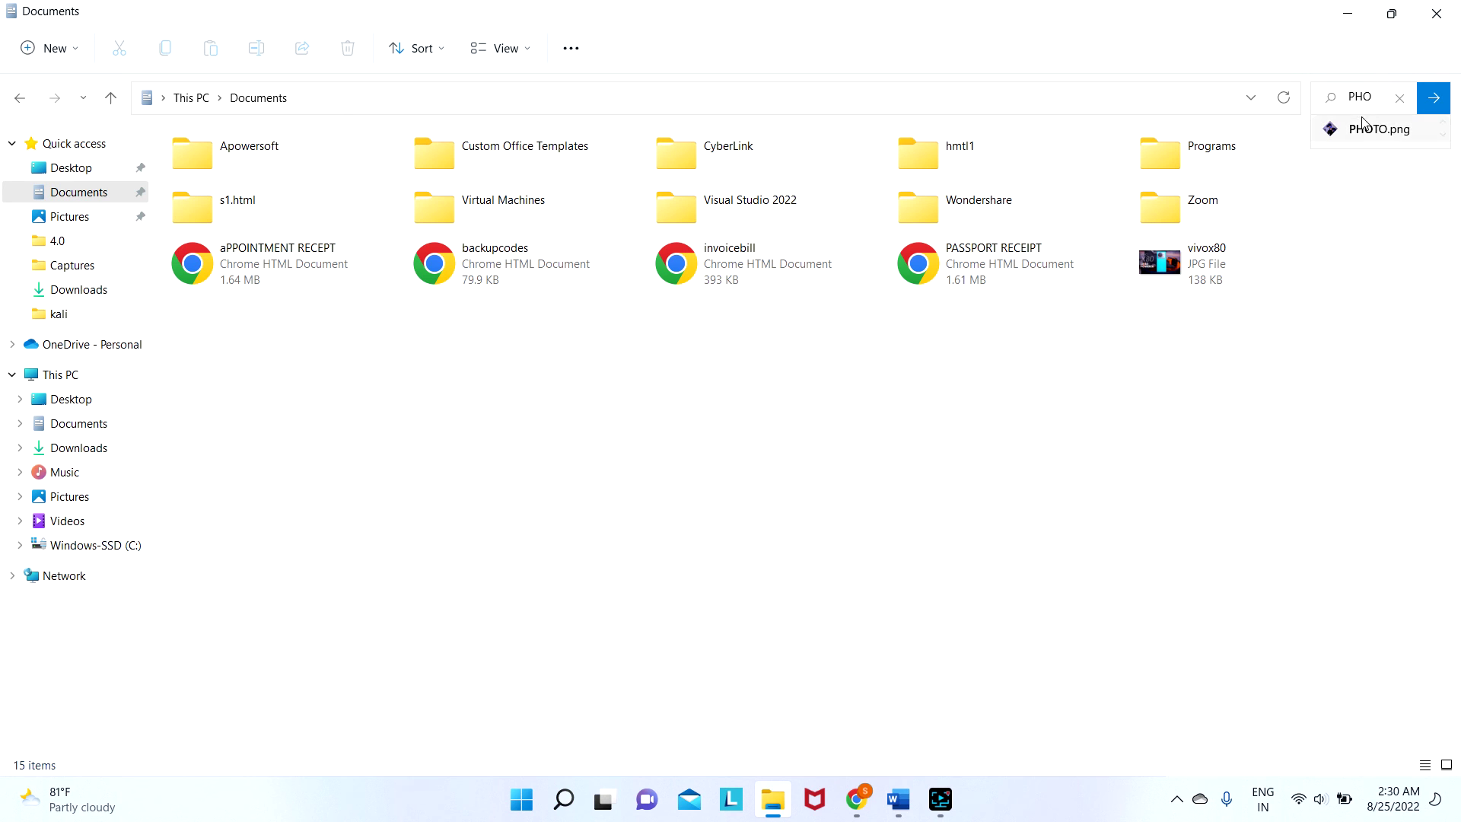
- View the suggested PHOTO.png, close the image and dismiss the change-sharing prompt in the Word document
click(1363, 131)
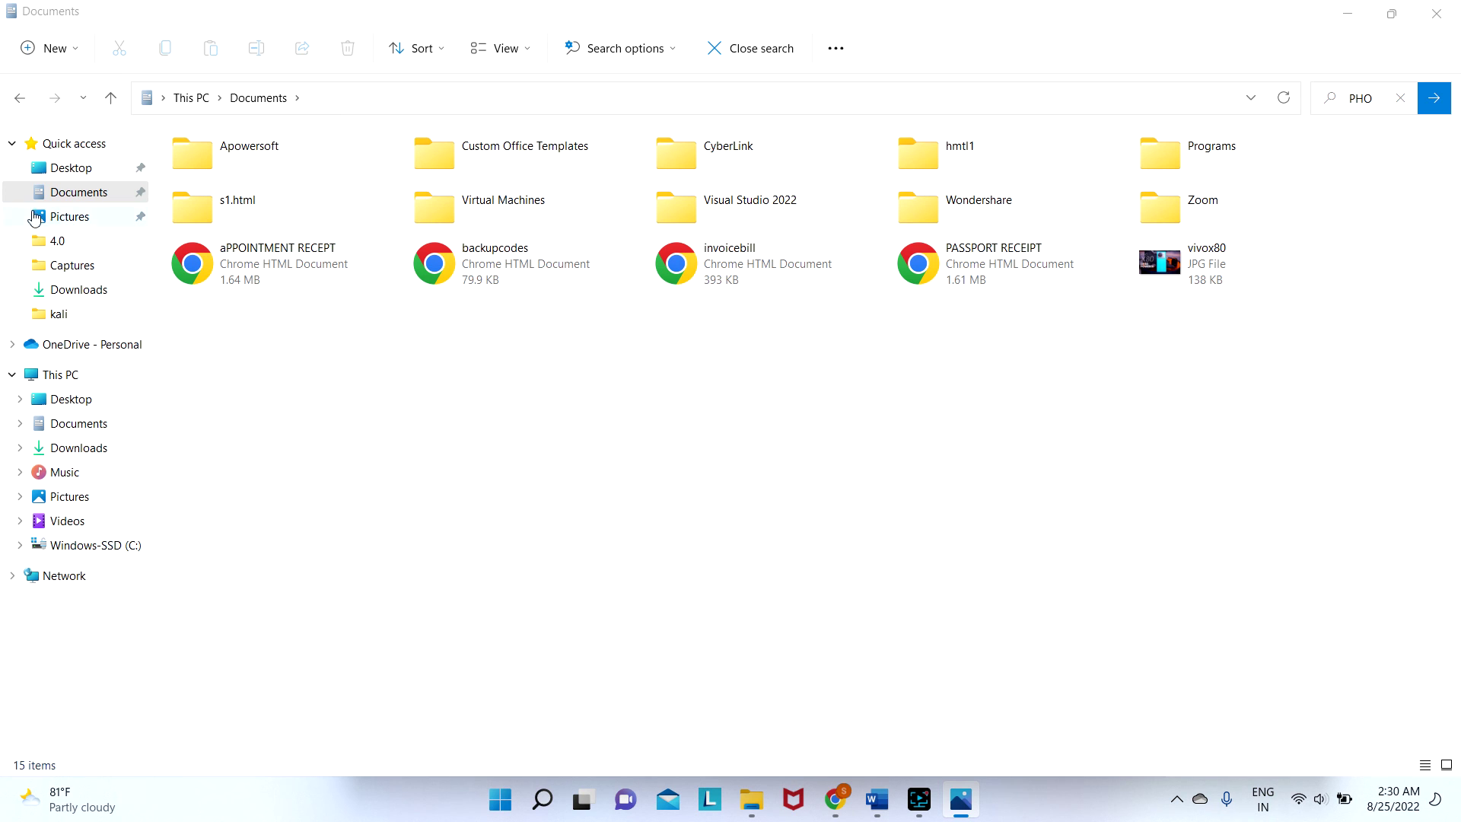
click(1345, 17)
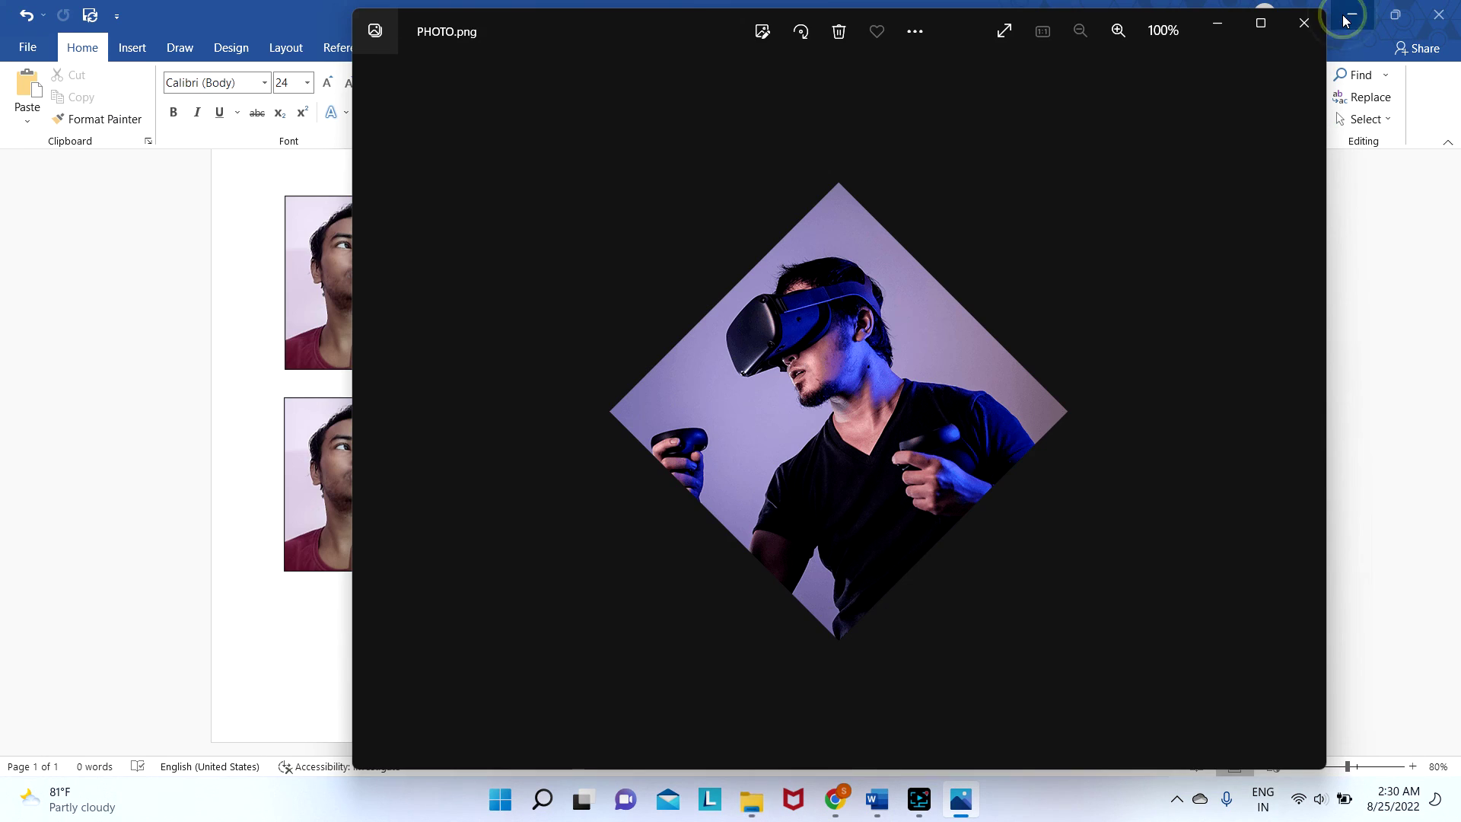
click(1302, 27)
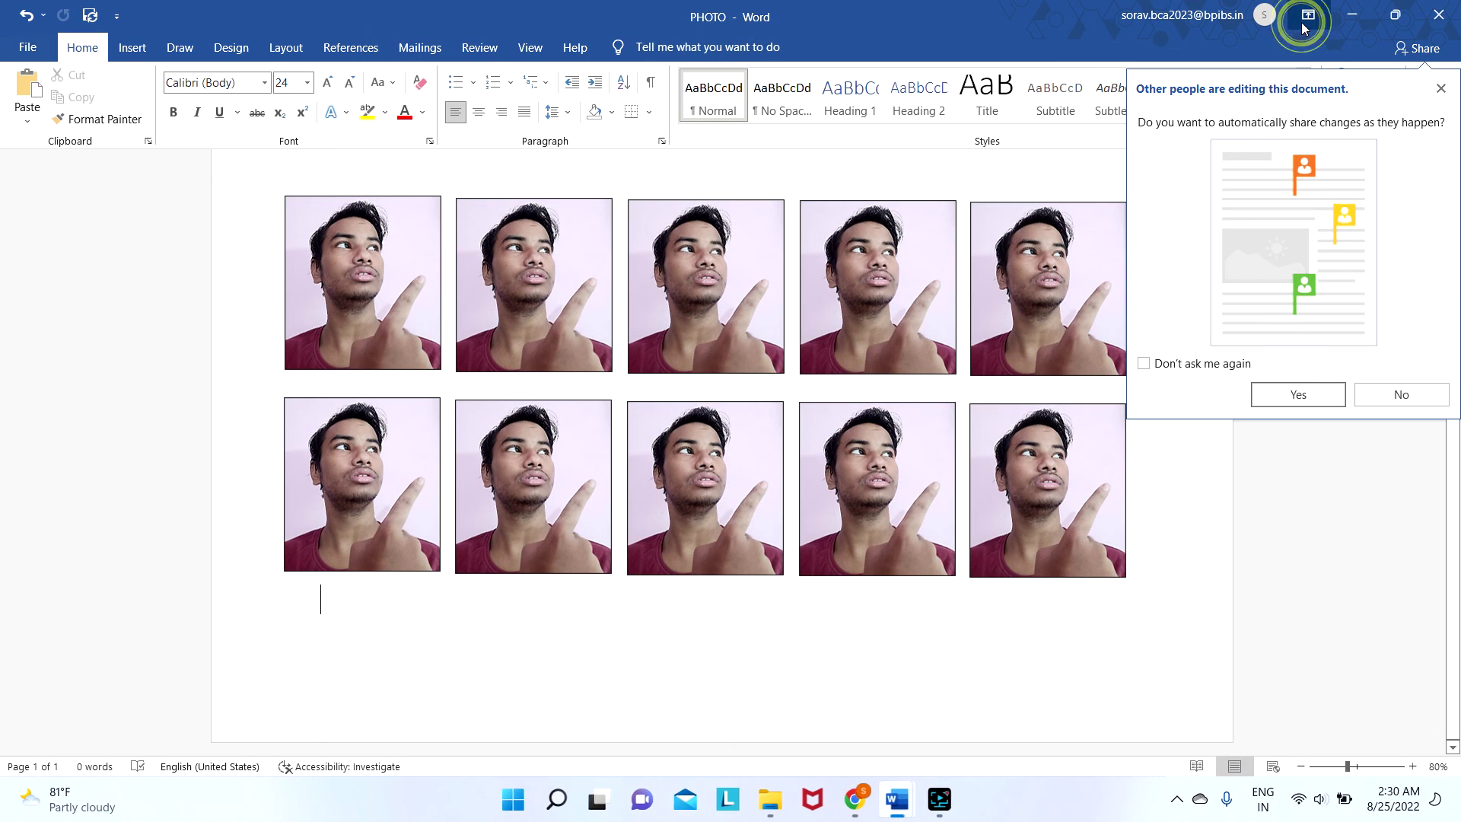
click(1440, 87)
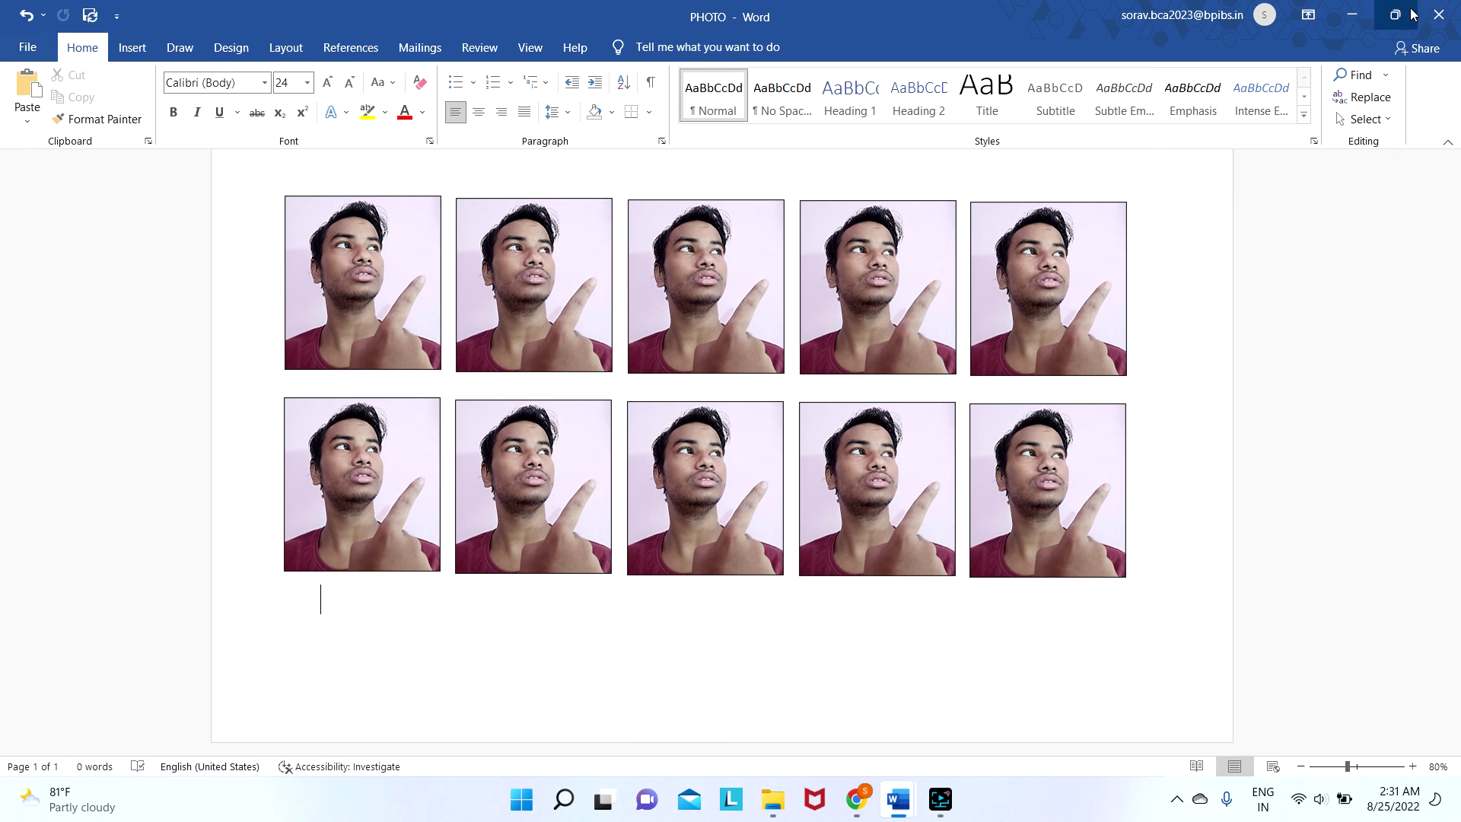
- Minimize the PHOTO and Document4 windows and bring up the Document3 window with the closing message
click(1355, 15)
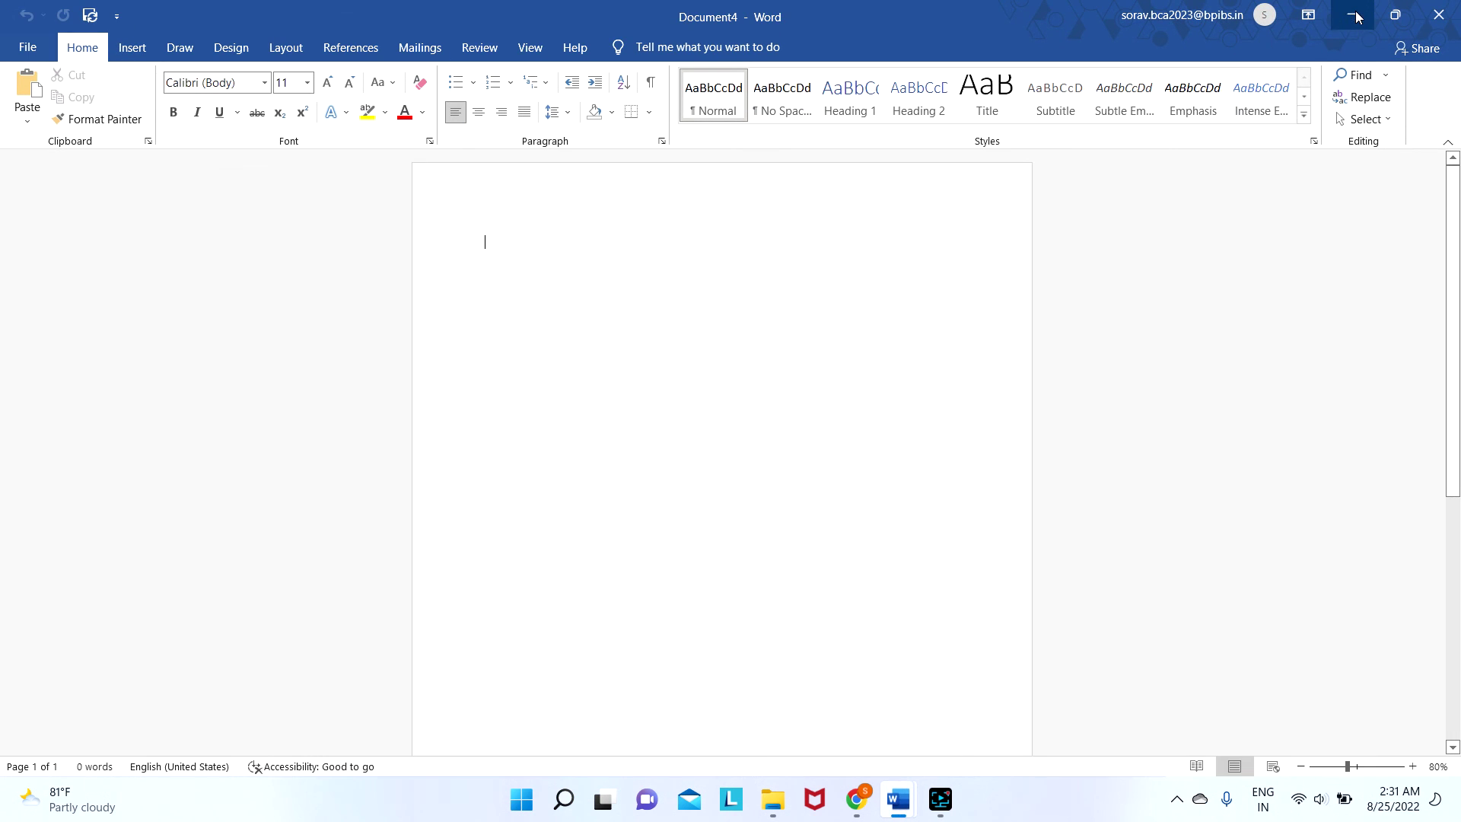
click(1355, 15)
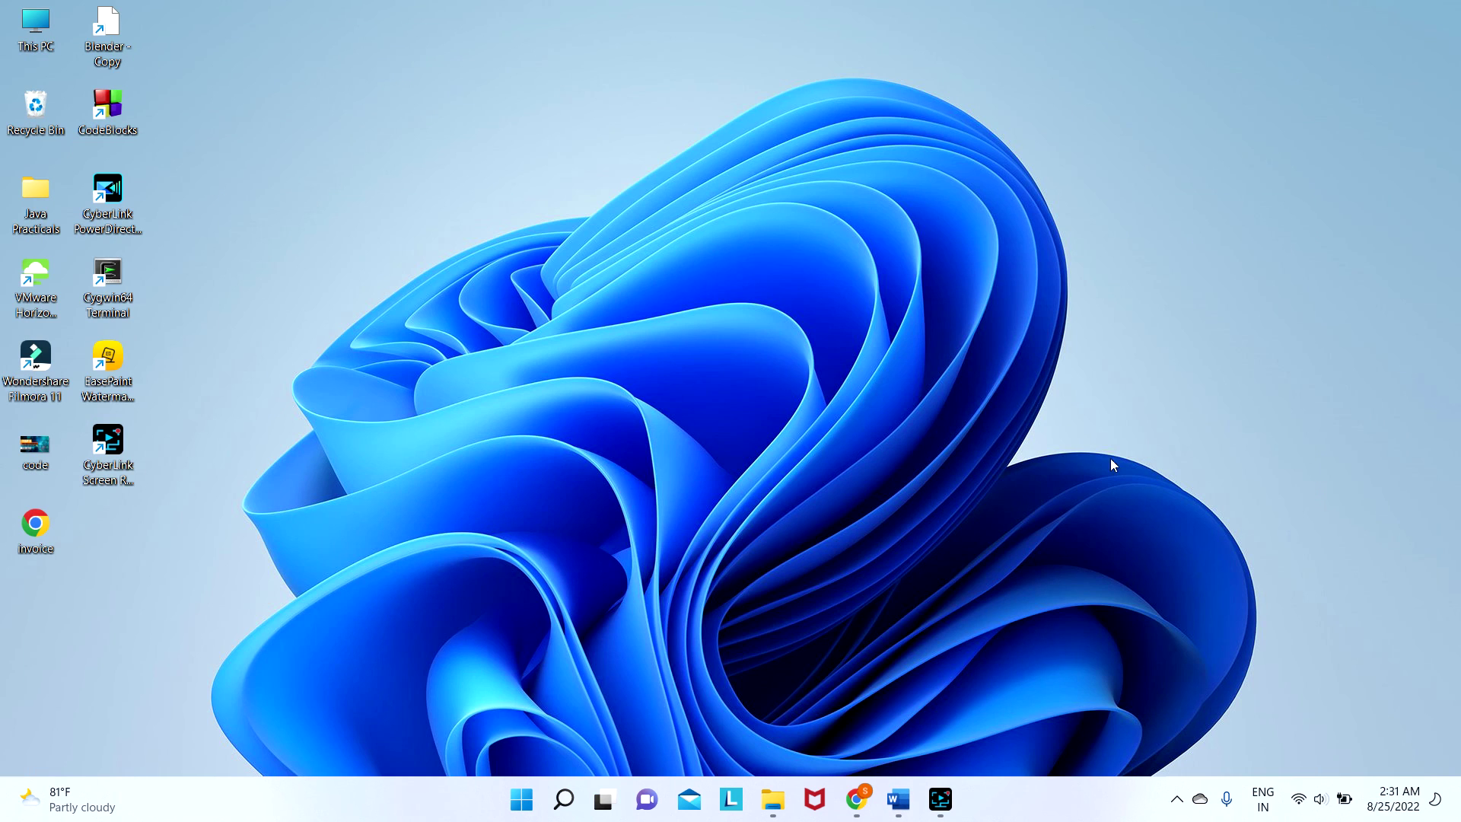
mouse_move(898, 799)
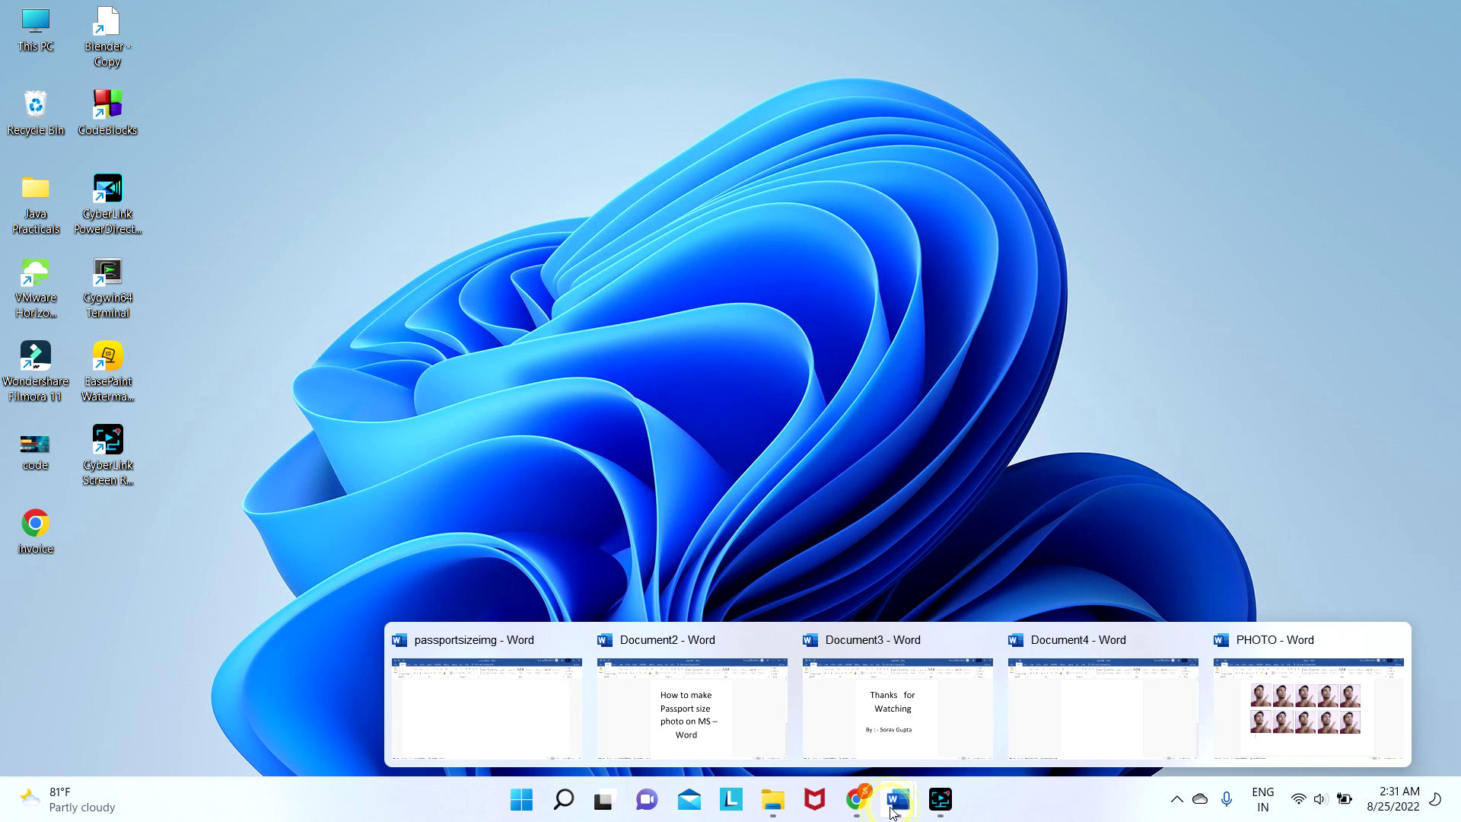
click(938, 730)
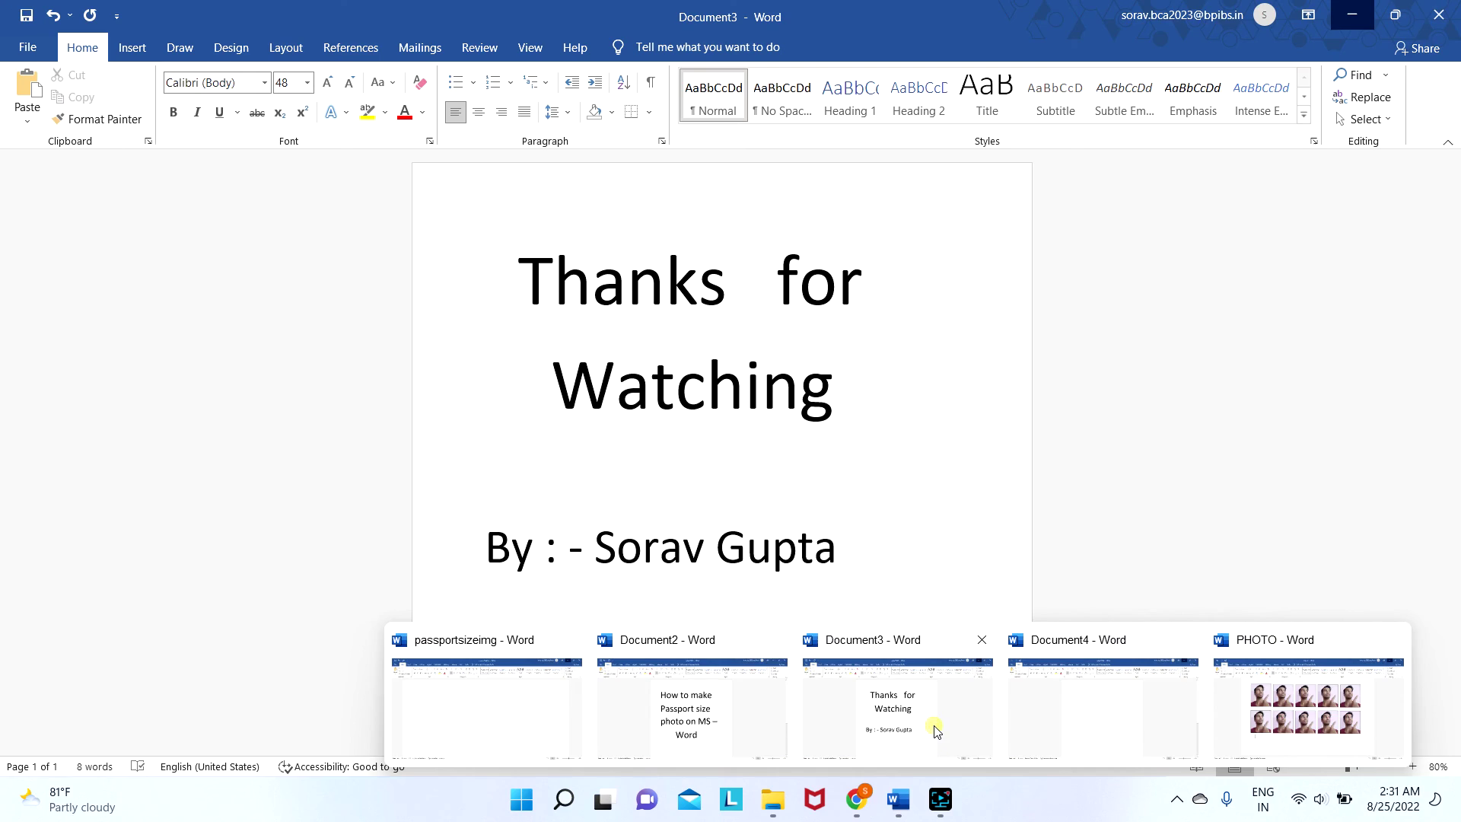